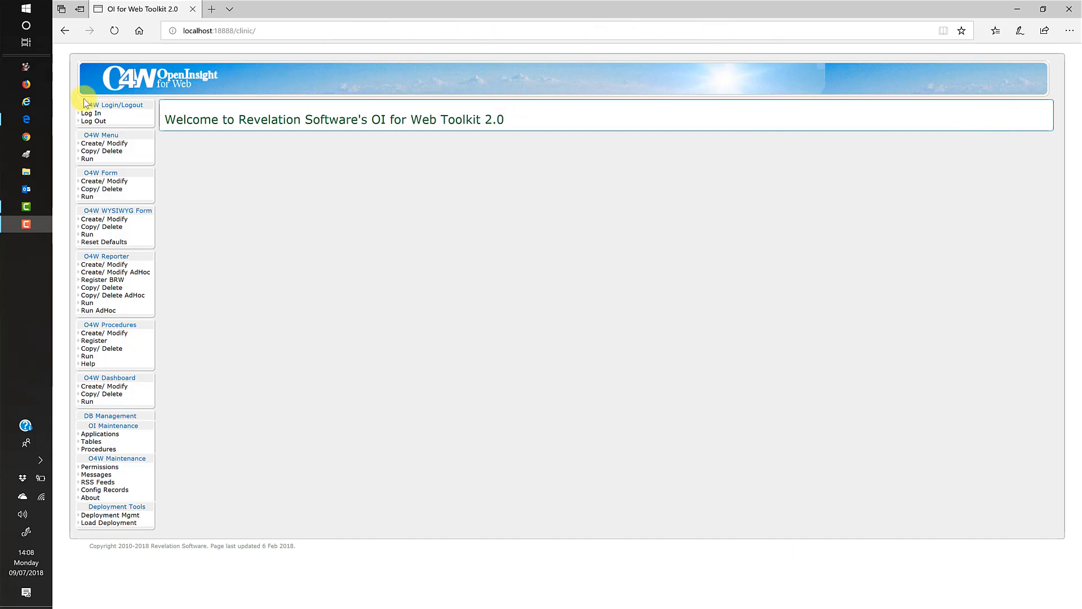
Log in to the O4W toolkit with the administrator's user name and account password.
{"action": "left_click", "coordinate": [91, 115]}
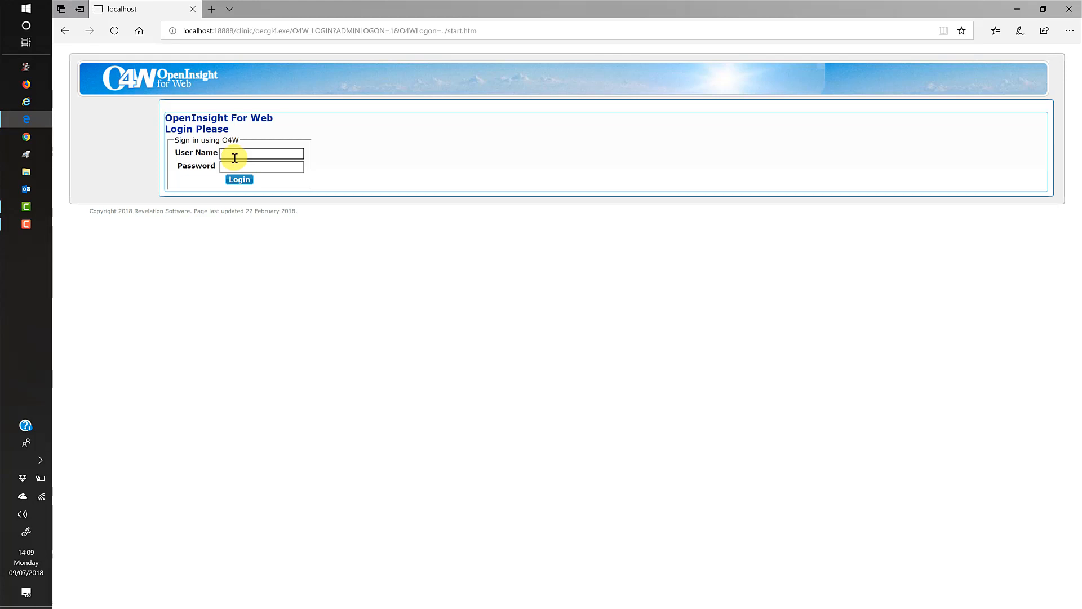
{"action": "type", "text": "MARTYN"}
{"action": "key", "text": "Tab"}
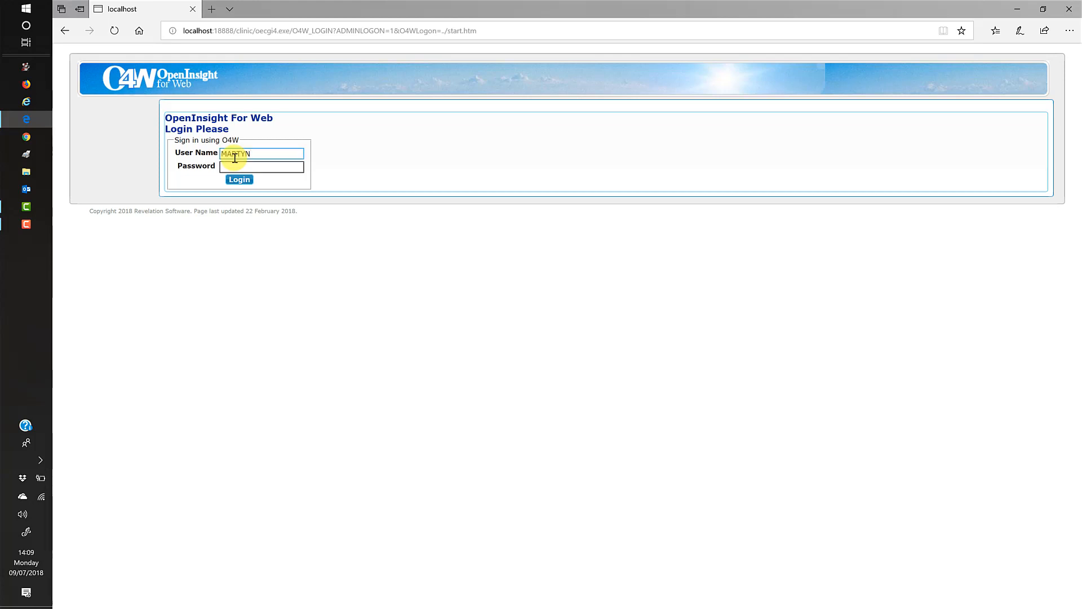
{"action": "type", "text": "*********"}
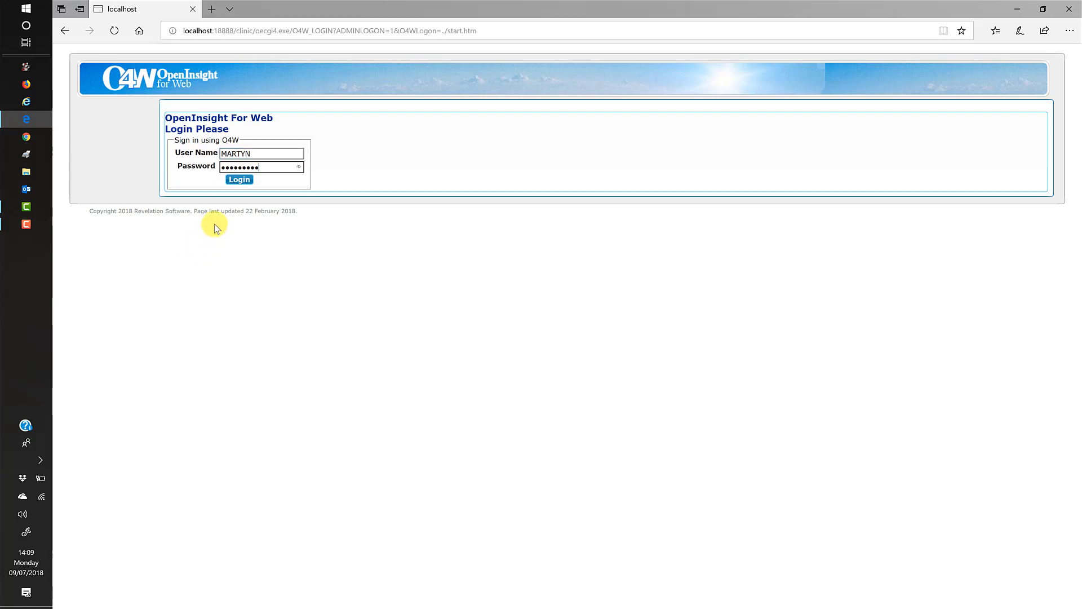
{"action": "left_click", "coordinate": [240, 179]}
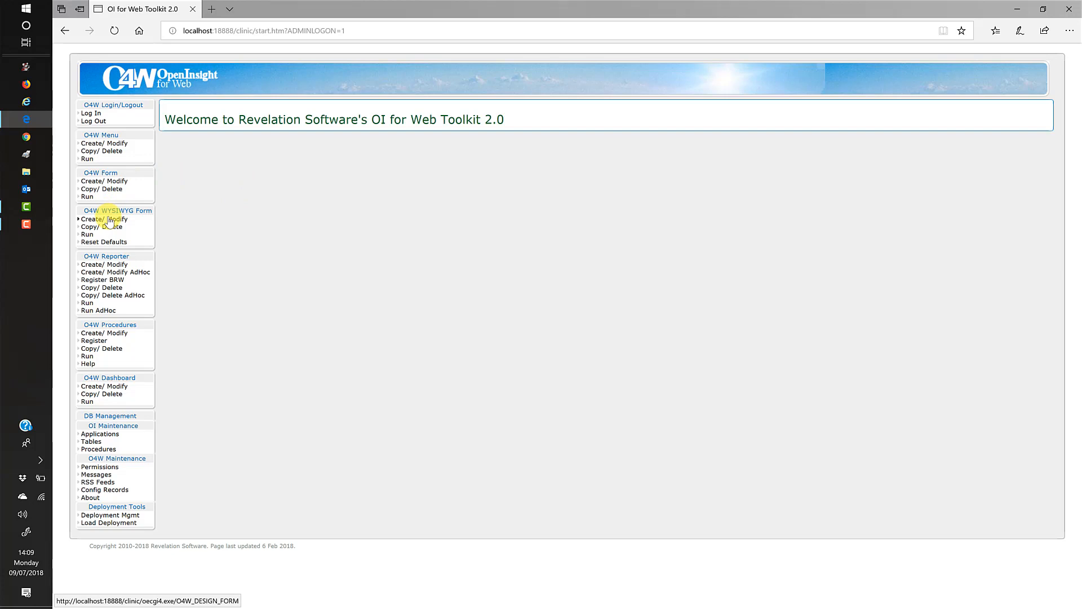
Open the O4W WYSIWYG form designer and start a new quick form definition.
{"action": "left_click", "coordinate": [109, 220]}
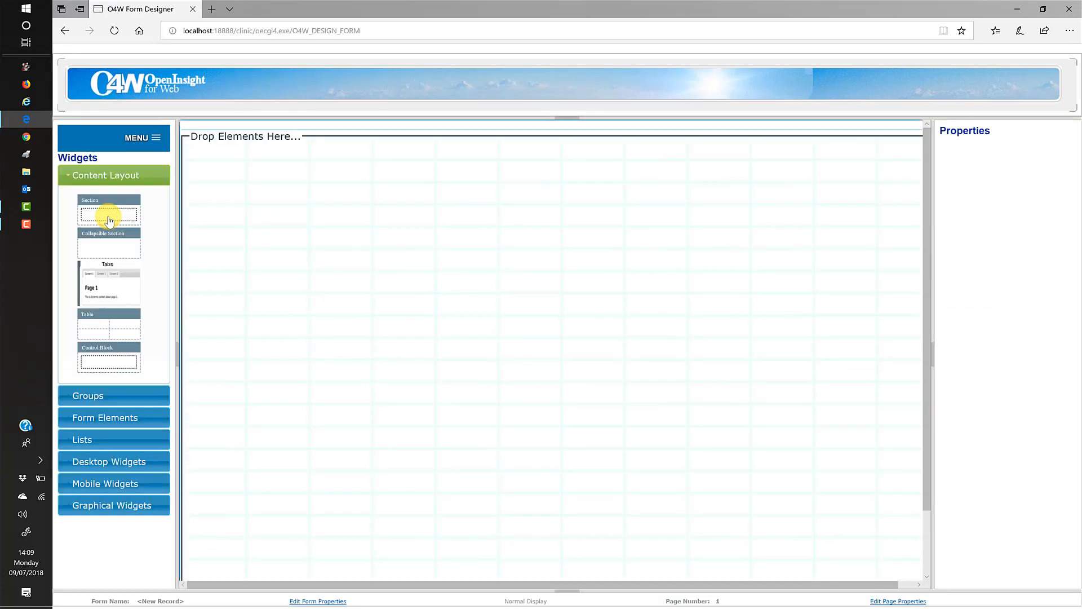
{"action": "left_click", "coordinate": [156, 137]}
{"action": "left_click", "coordinate": [111, 160]}
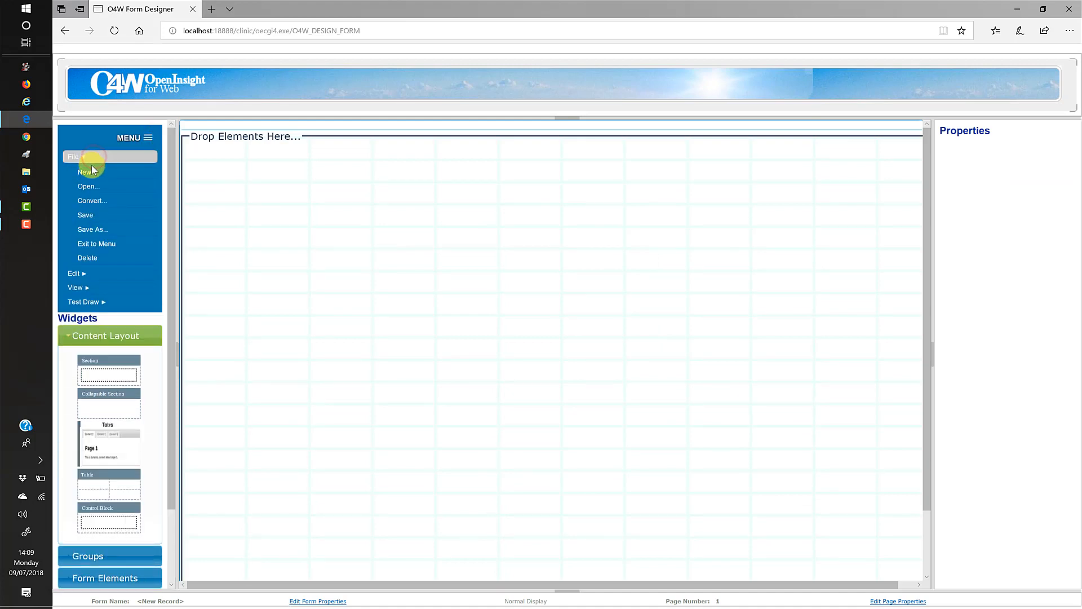
{"action": "left_click", "coordinate": [91, 173]}
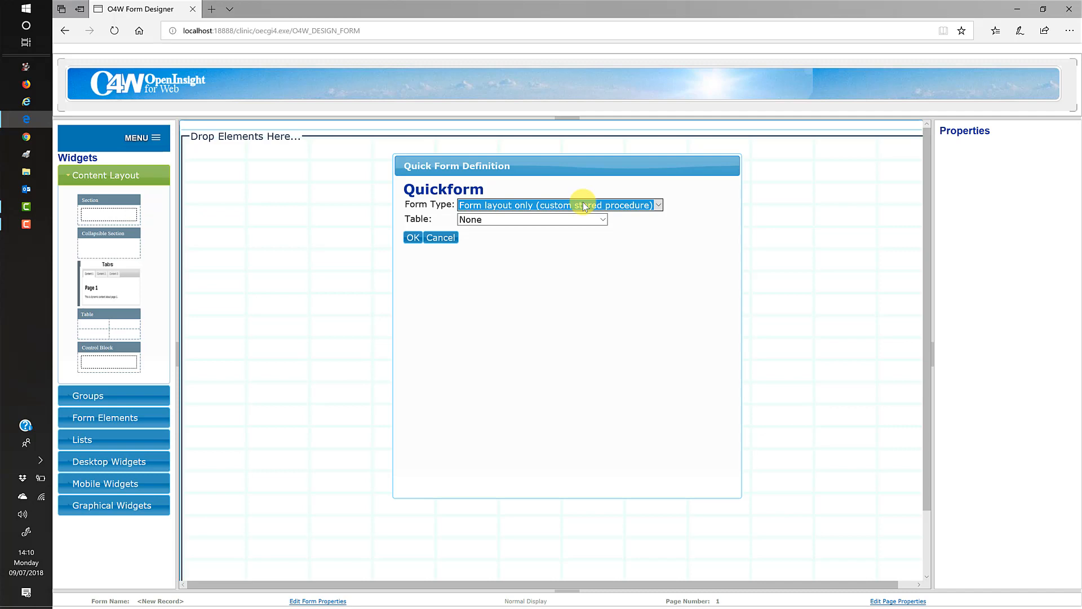
Set the quick form's type to OI Form Mode and its table to MP_PATIENTS, and read the field selection help.
{"action": "left_click", "coordinate": [657, 207]}
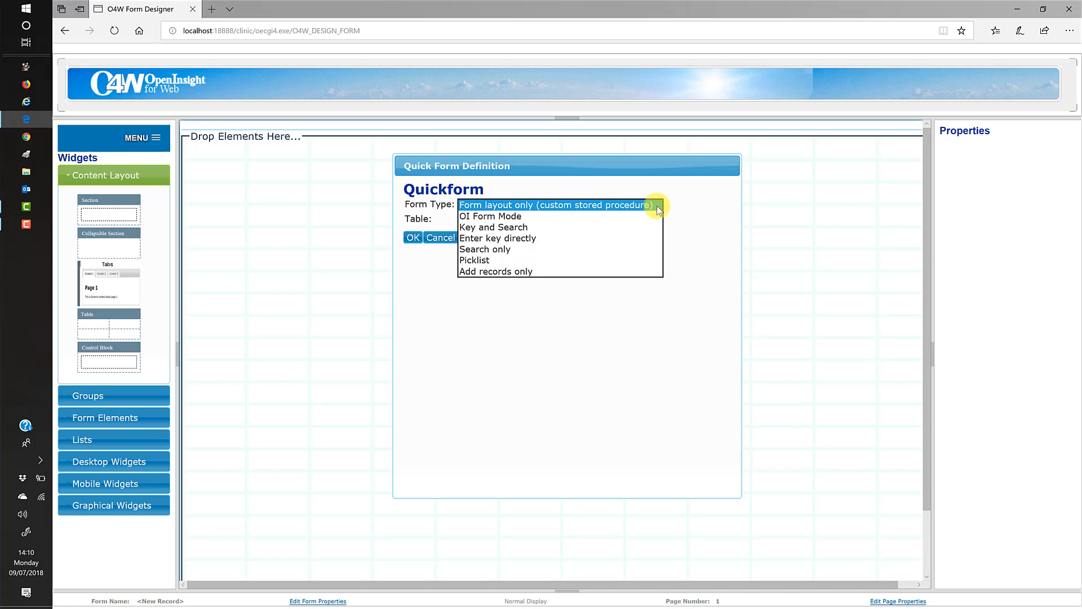
{"action": "left_click", "coordinate": [519, 218]}
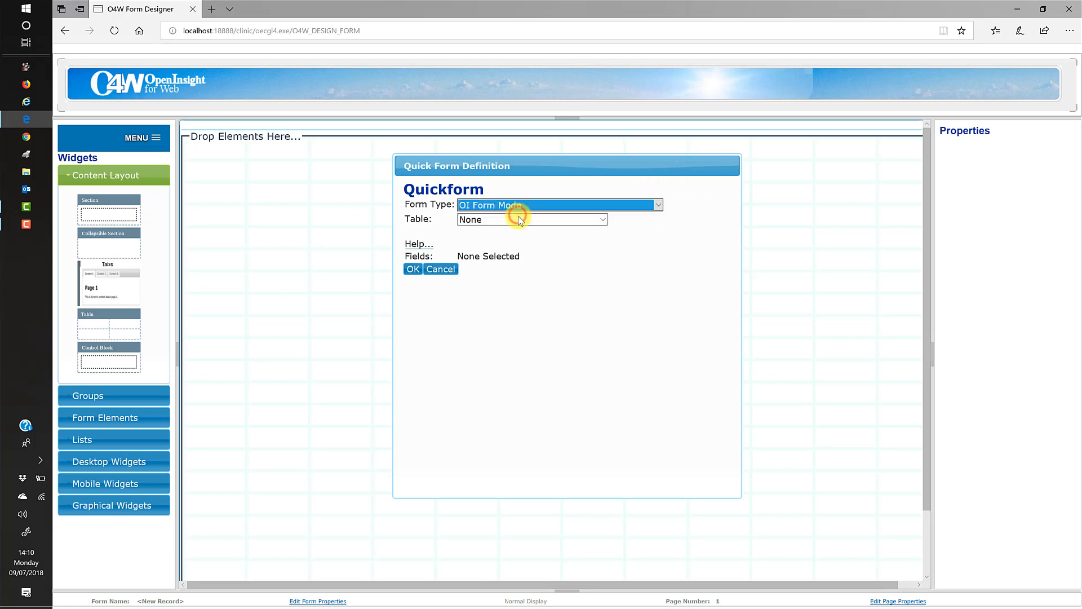
{"action": "left_click", "coordinate": [605, 219]}
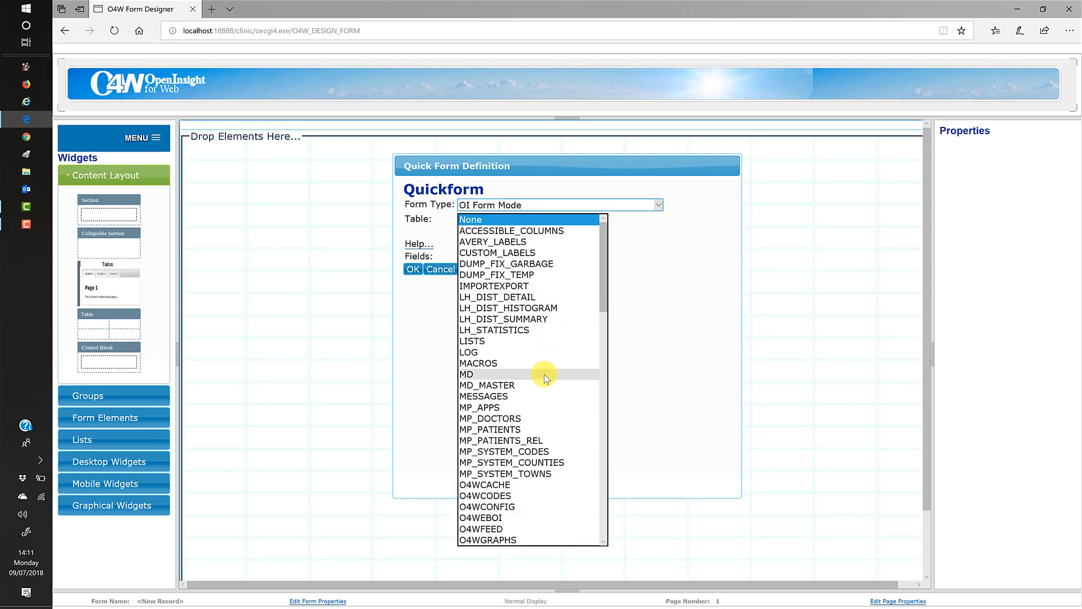
{"action": "left_click", "coordinate": [542, 431]}
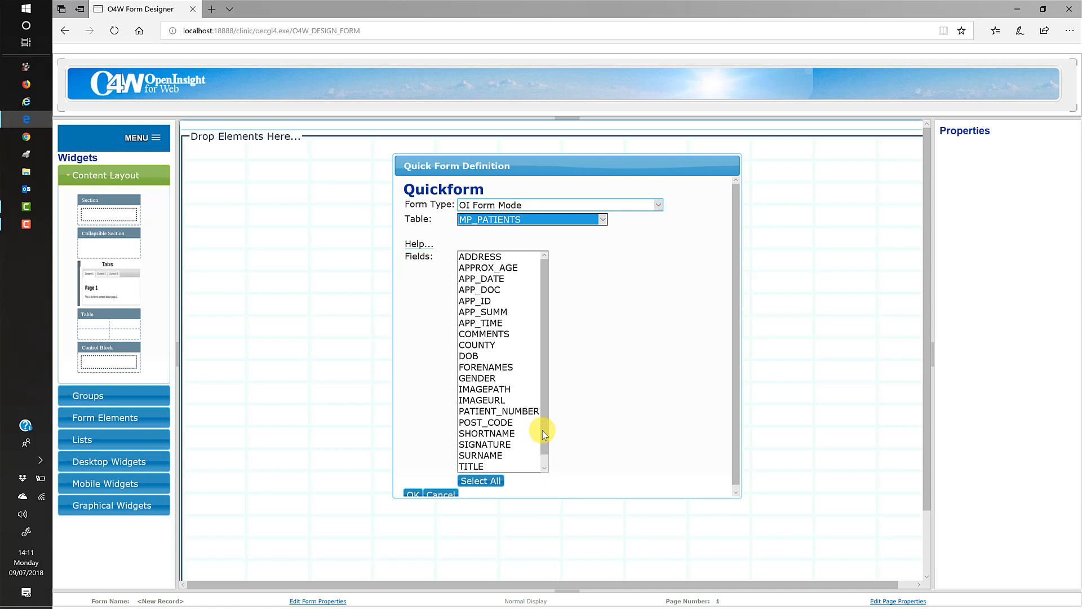
{"action": "left_click", "coordinate": [419, 246]}
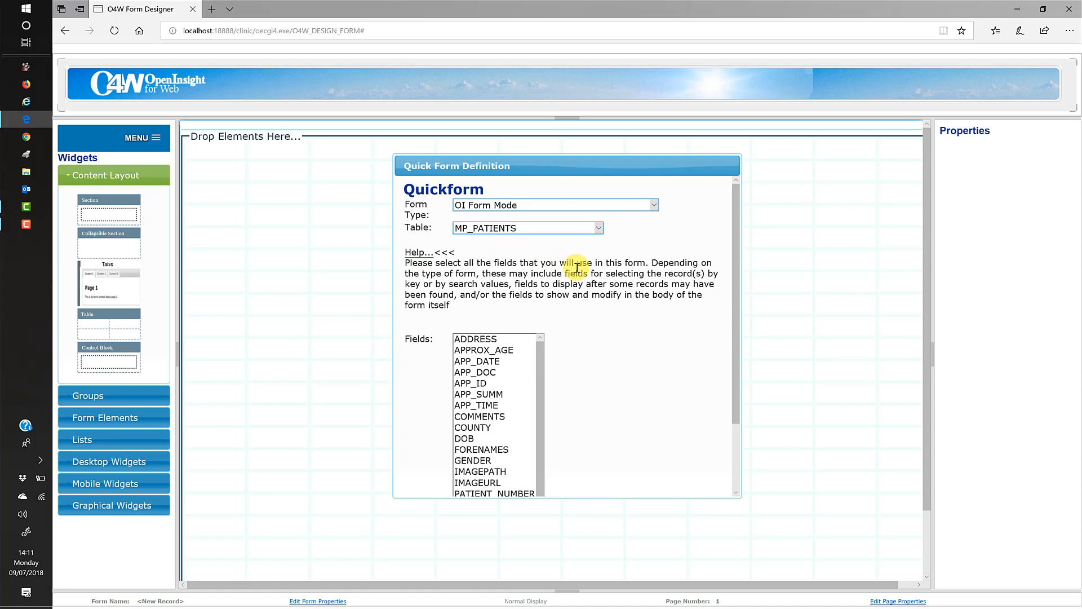
{"action": "left_click", "coordinate": [415, 253]}
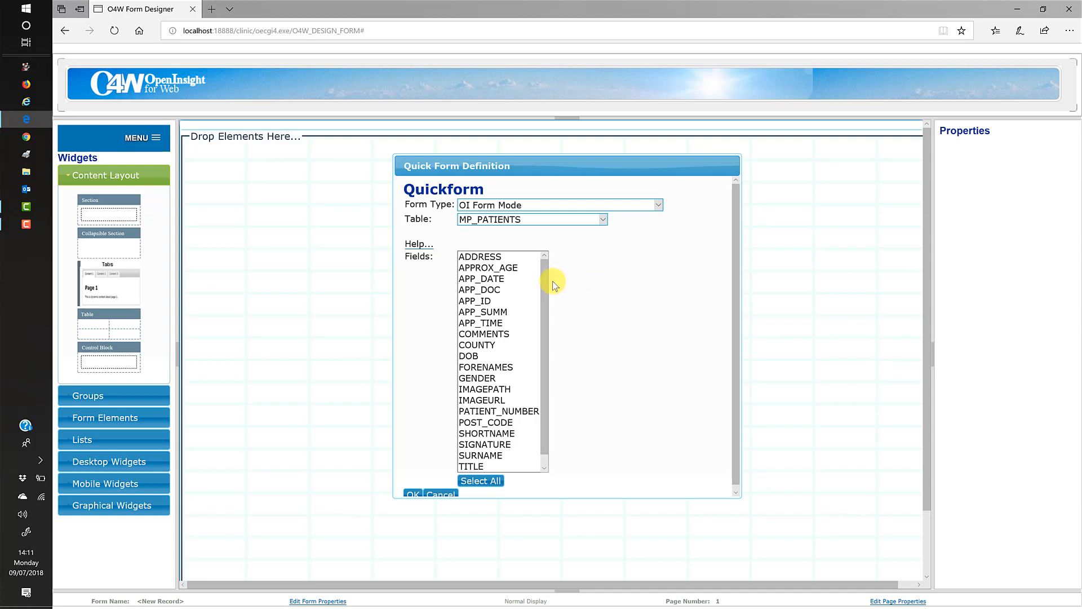
Include the ADDRESS, APPROX_AGE, COUNTY, DOB, FORENAMES, GENDER, PATIENT_NUMBER, POST_CODE, SURNAME, TITLE and TOWN fields and accept the quick form definition.
{"action": "left_click", "coordinate": [495, 257]}
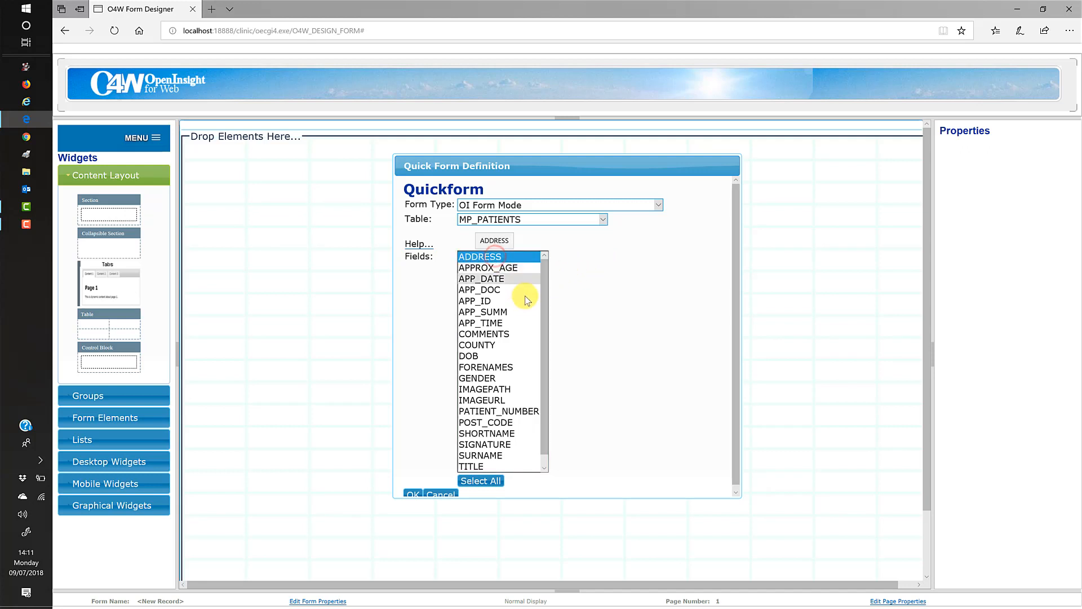
{"action": "left_click", "coordinate": [490, 267], "text": "ctrl"}
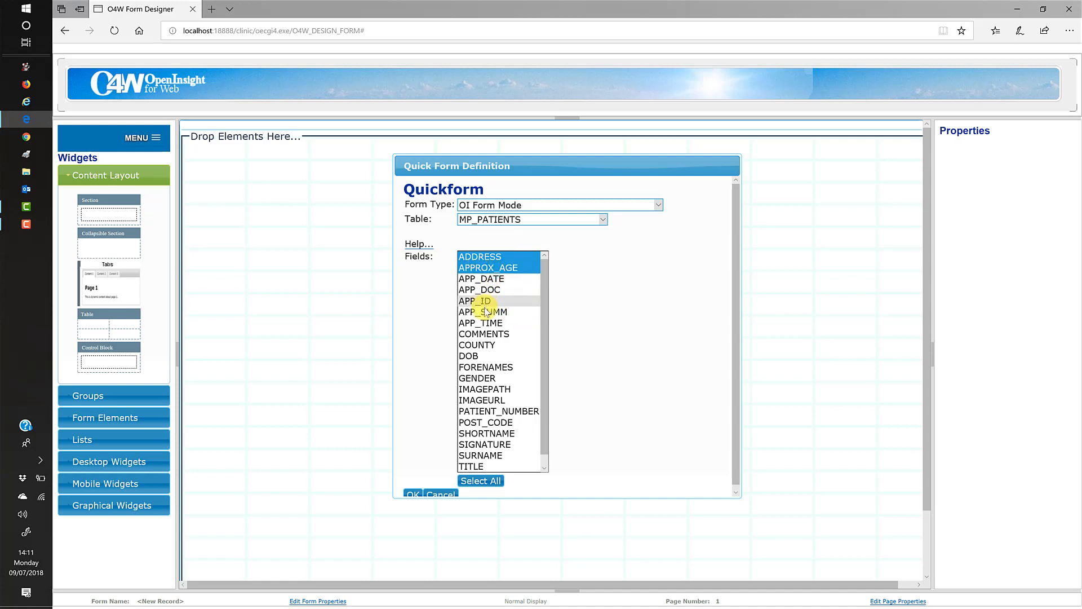
{"action": "left_click", "coordinate": [485, 345], "text": "ctrl"}
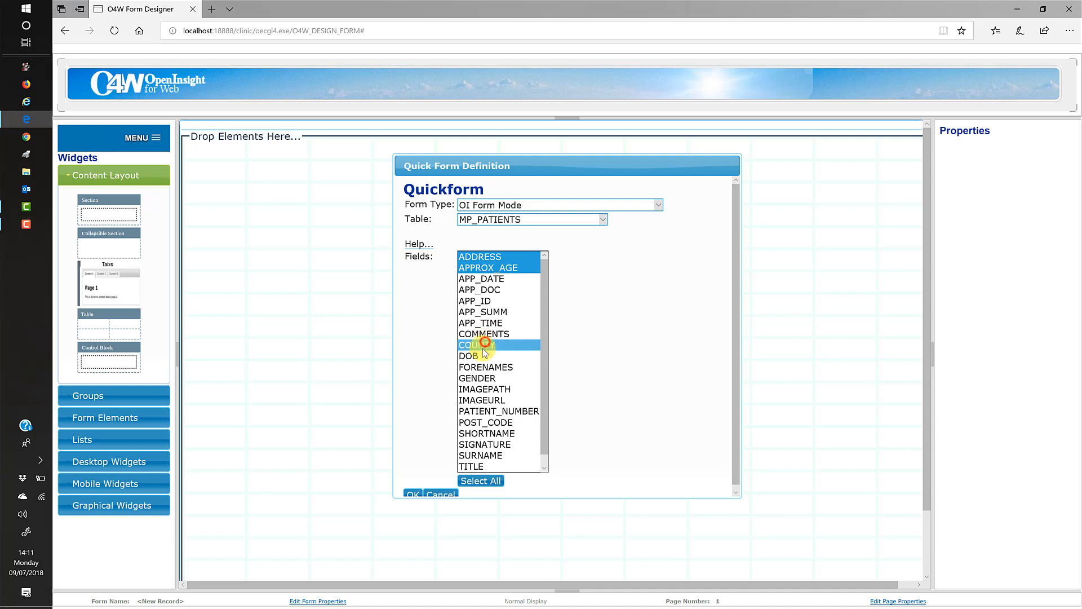
{"action": "left_click", "coordinate": [480, 357], "text": "ctrl"}
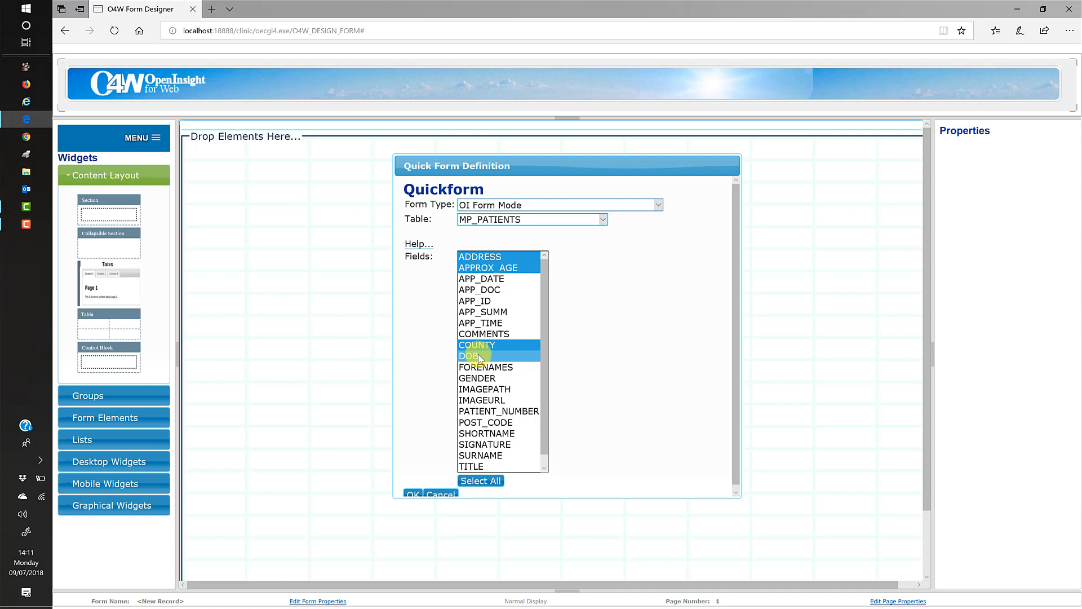
{"action": "left_click_drag", "start_coordinate": [478, 353], "coordinate": [491, 382]}
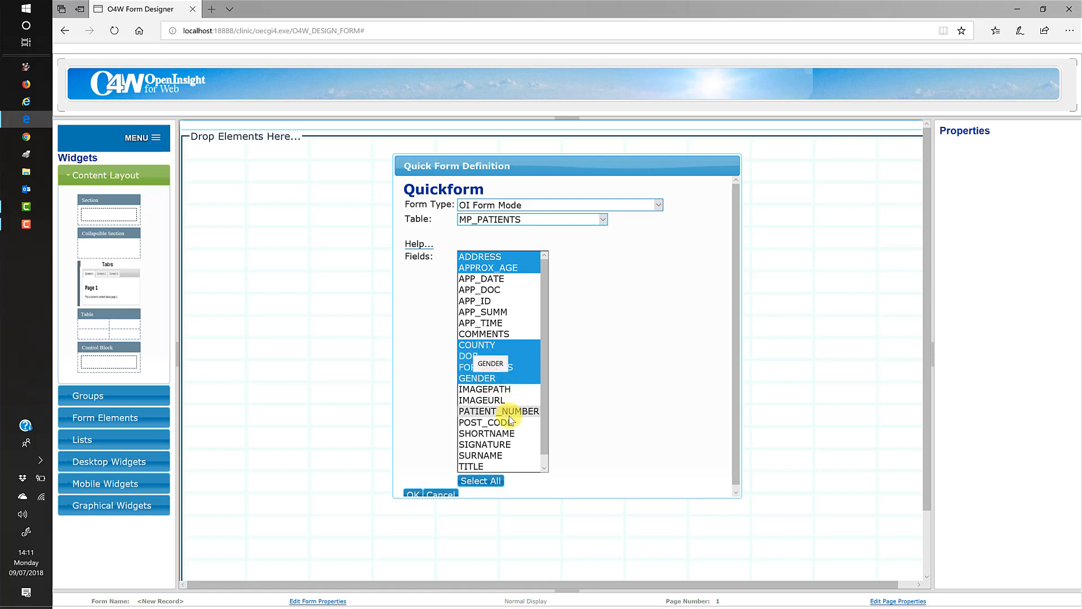
{"action": "left_click", "coordinate": [504, 411], "text": "ctrl"}
{"action": "left_click", "coordinate": [501, 422], "text": "ctrl"}
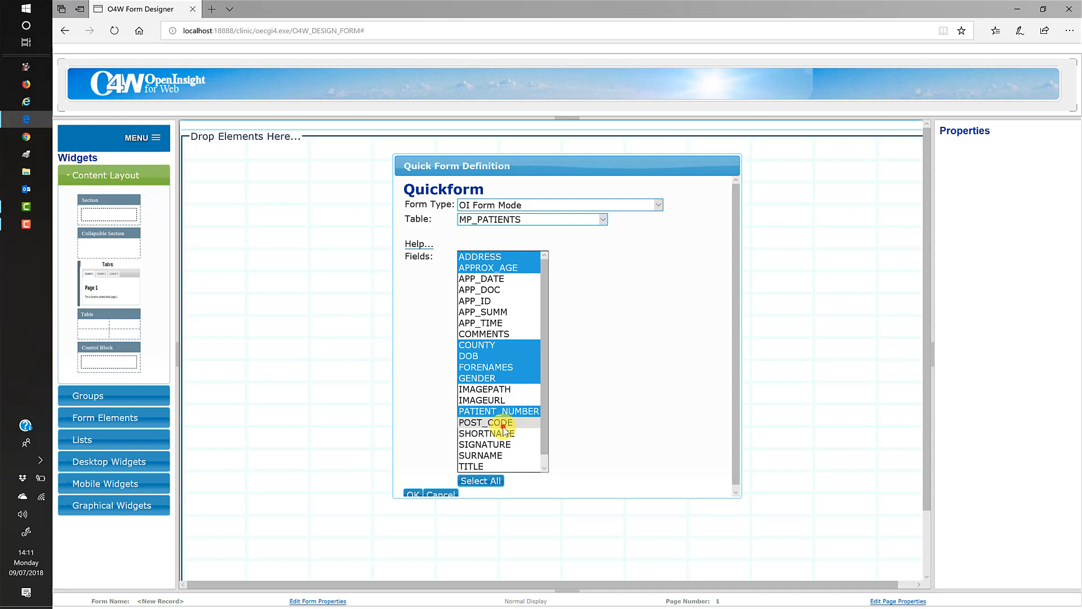
{"action": "left_click", "coordinate": [489, 455], "text": "ctrl"}
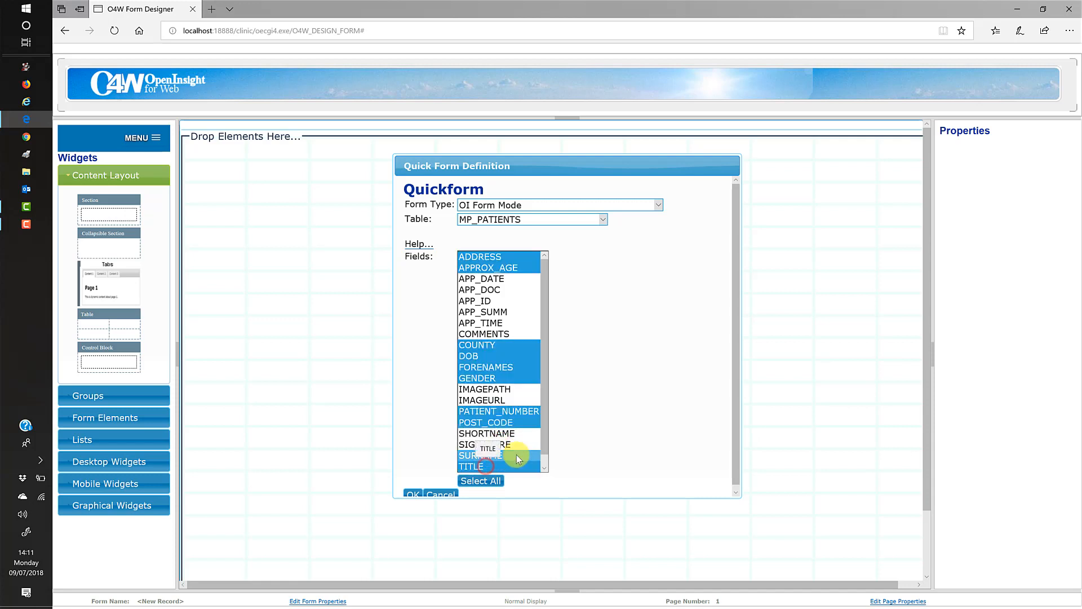
{"action": "left_click", "coordinate": [514, 458], "text": "ctrl"}
{"action": "left_click", "coordinate": [500, 467], "text": "ctrl"}
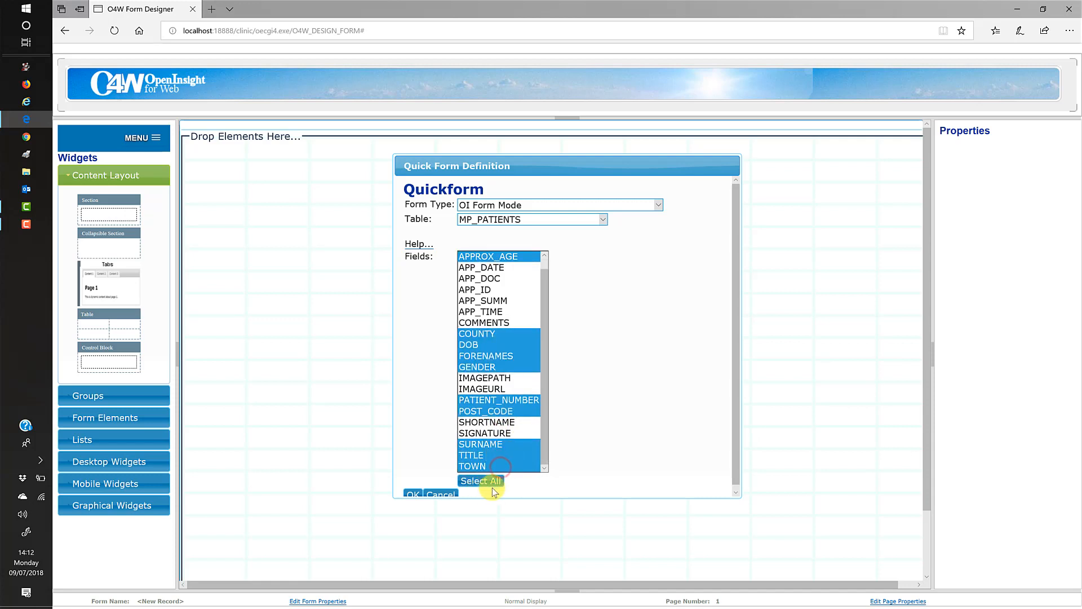
{"action": "scroll", "coordinate": [600, 451], "scroll_direction": "down", "scroll_amount": 1}
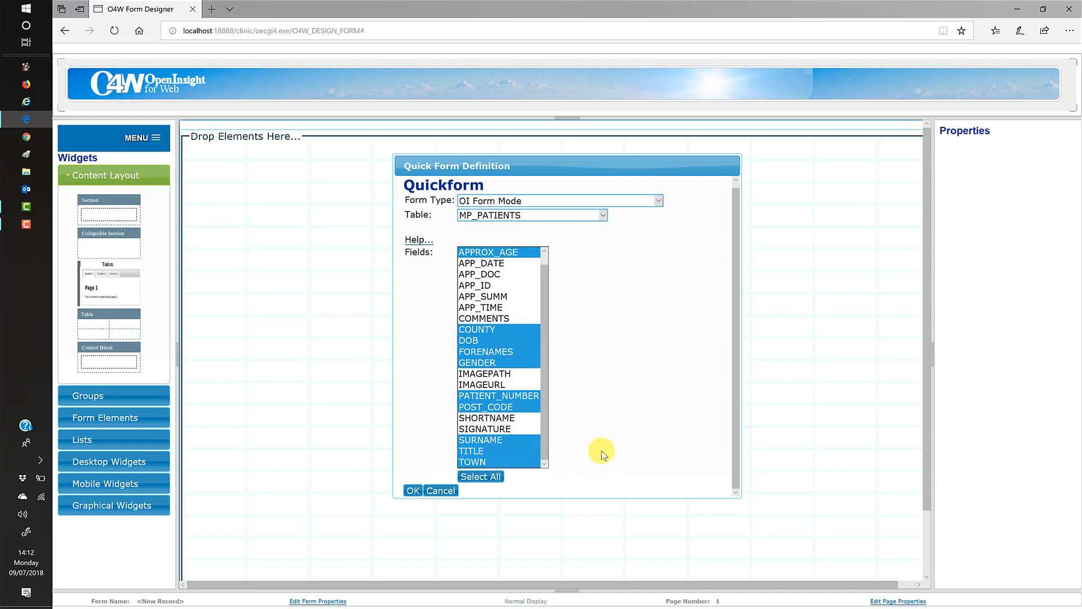
{"action": "left_click", "coordinate": [414, 490]}
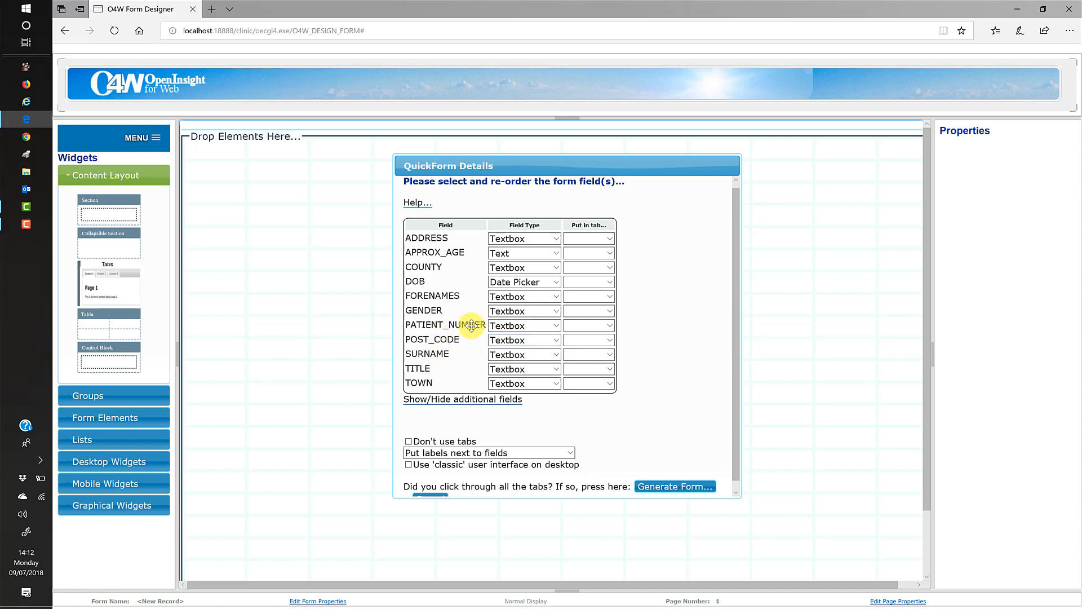
Reorder the form fields so PATIENT_NUMBER, TITLE, FORENAMES and SURNAME come first, in that order.
{"action": "left_click_drag", "start_coordinate": [472, 325], "coordinate": [461, 239]}
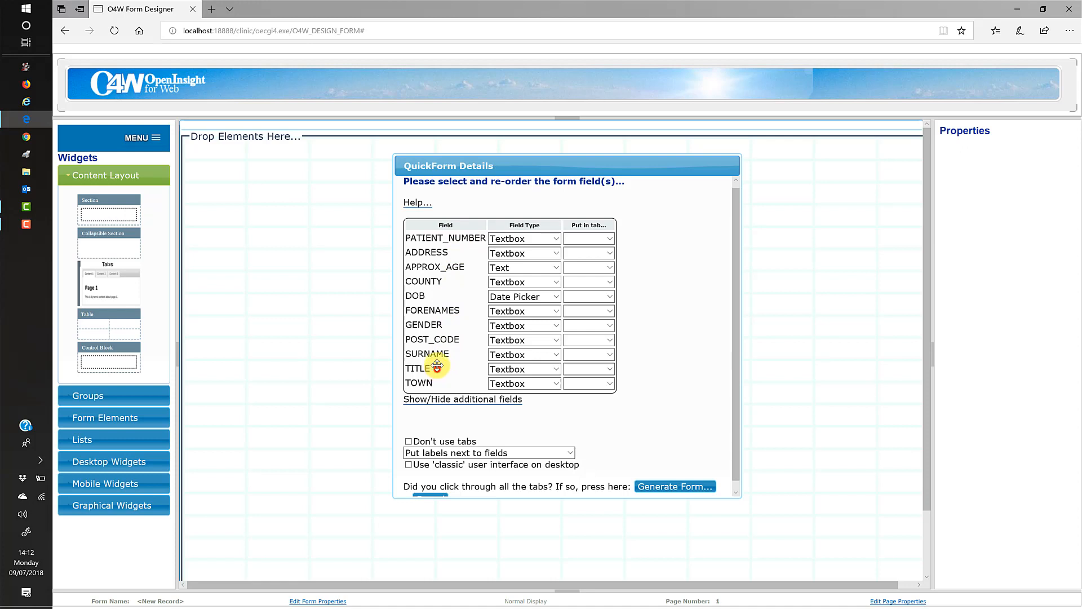
{"action": "left_click_drag", "start_coordinate": [436, 366], "coordinate": [445, 255]}
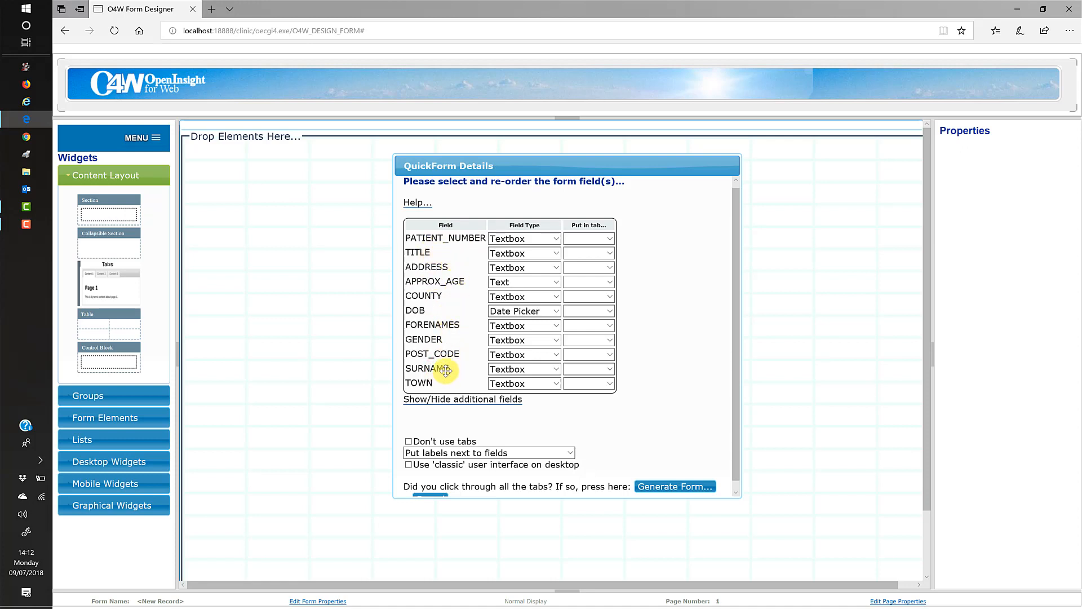
{"action": "left_click_drag", "start_coordinate": [450, 327], "coordinate": [454, 276]}
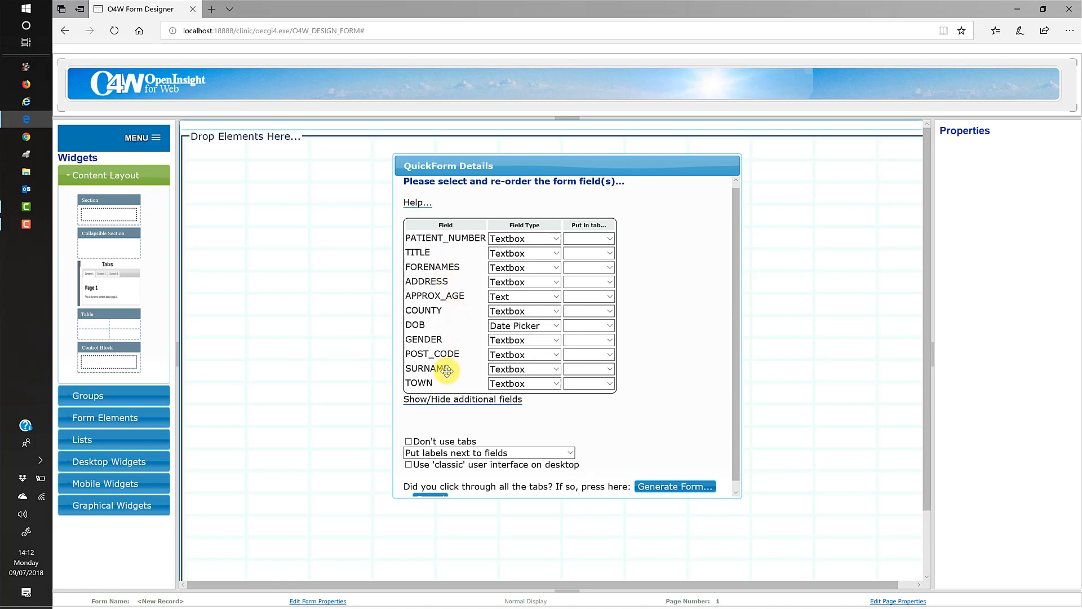
{"action": "left_click_drag", "start_coordinate": [447, 370], "coordinate": [454, 282]}
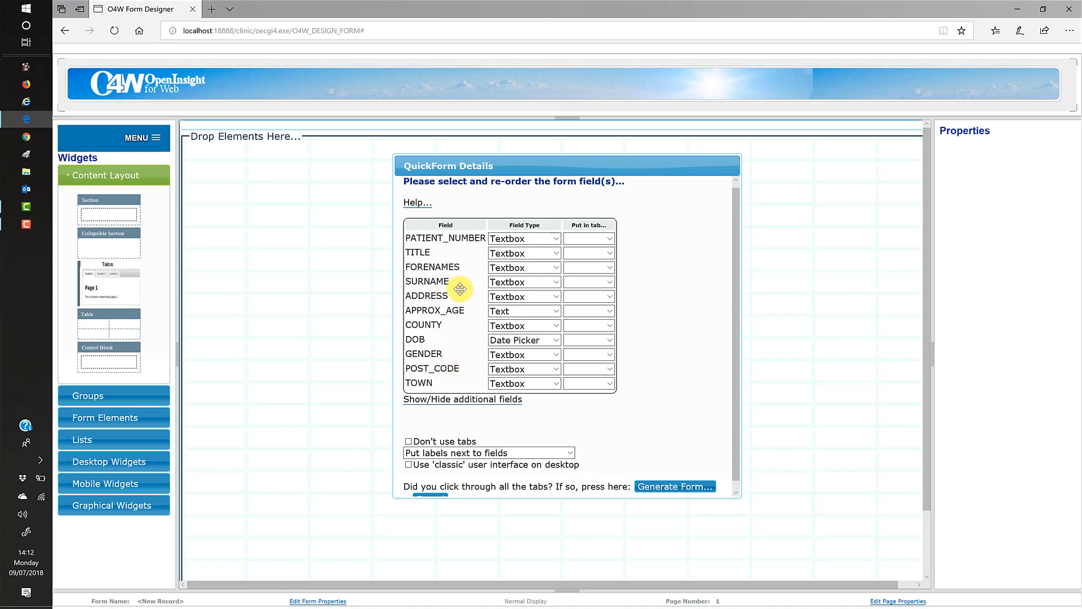
Assign the PATIENT_NUMBER field to the General tab of the form.
{"action": "left_click", "coordinate": [611, 238]}
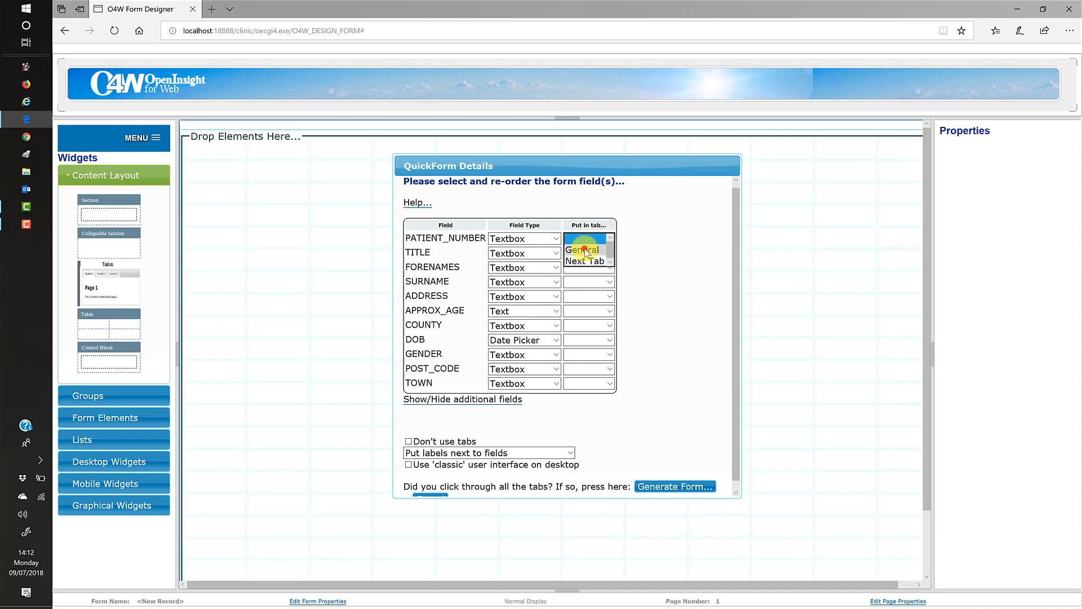
{"action": "left_click", "coordinate": [585, 251]}
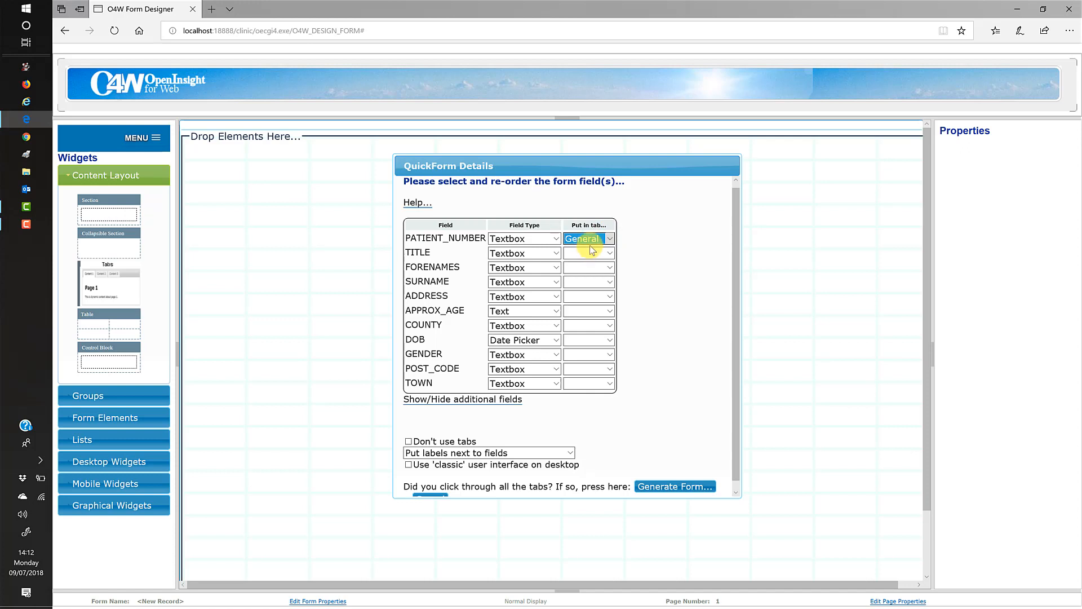
{"action": "left_click", "coordinate": [590, 245]}
{"action": "left_click", "coordinate": [593, 241]}
Move the DOB field directly below SURNAME and assign it to Next Tab.
{"action": "left_click_drag", "start_coordinate": [421, 339], "coordinate": [424, 296]}
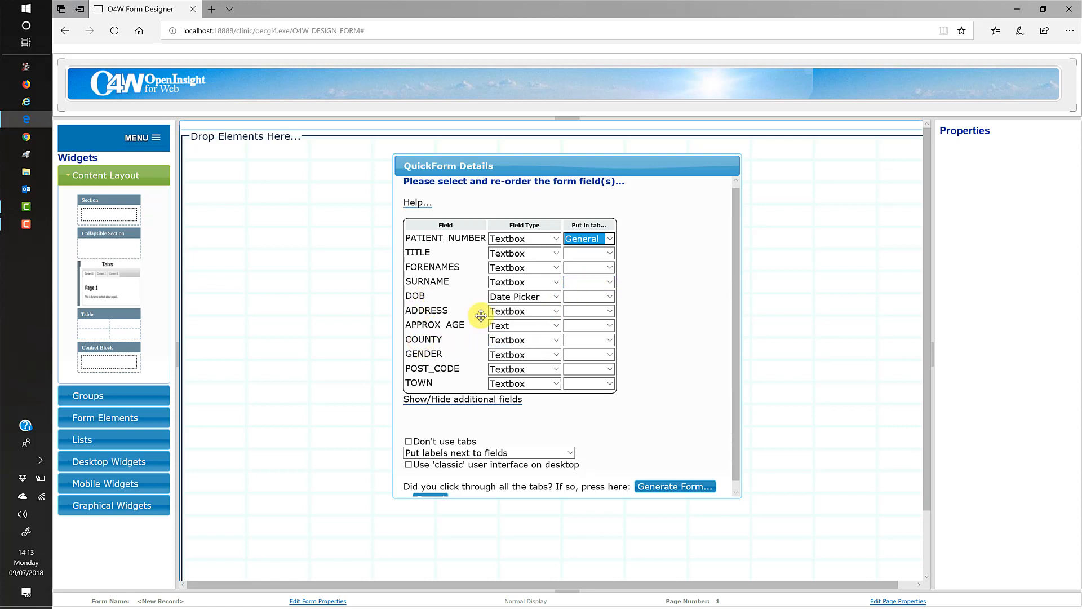
{"action": "left_click", "coordinate": [606, 294]}
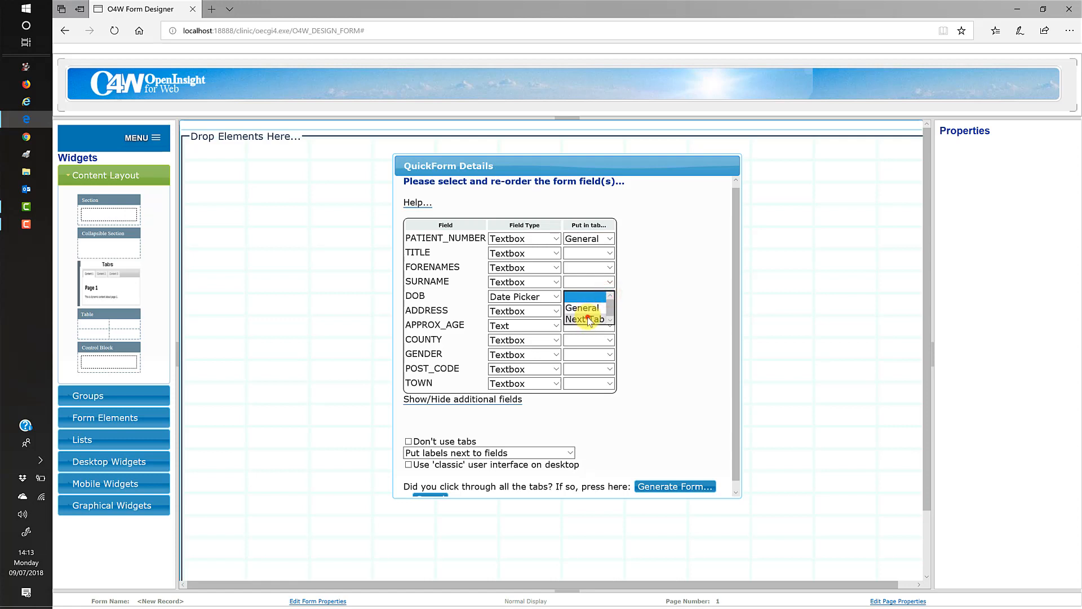
{"action": "left_click", "coordinate": [590, 319]}
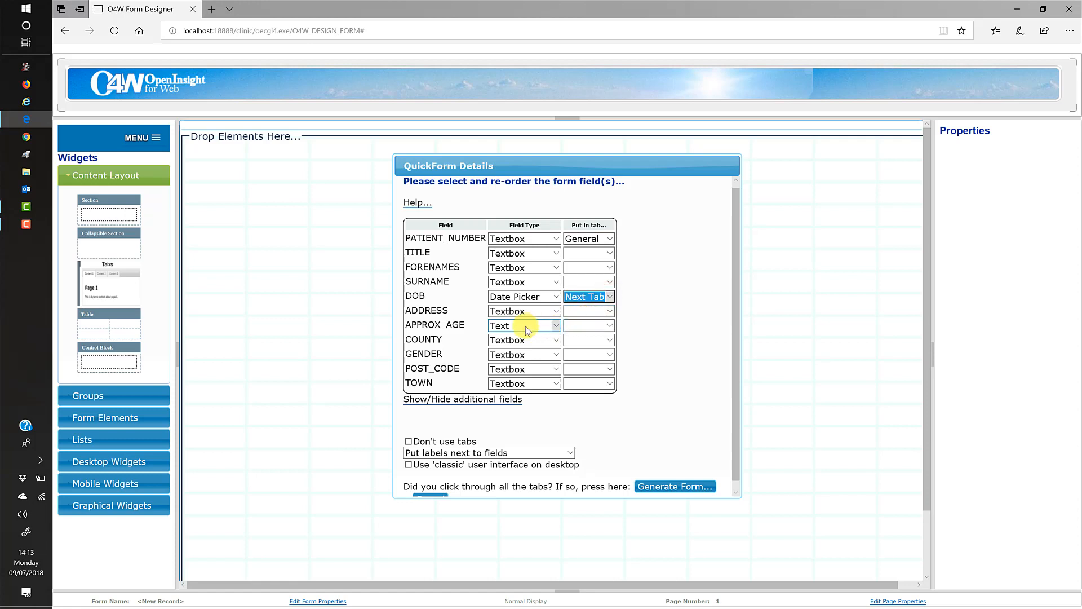
Reorder the remaining fields so APPROX_AGE and GENDER follow DOB, and TOWN comes between COUNTY and POST_CODE.
{"action": "left_click_drag", "start_coordinate": [460, 325], "coordinate": [451, 309]}
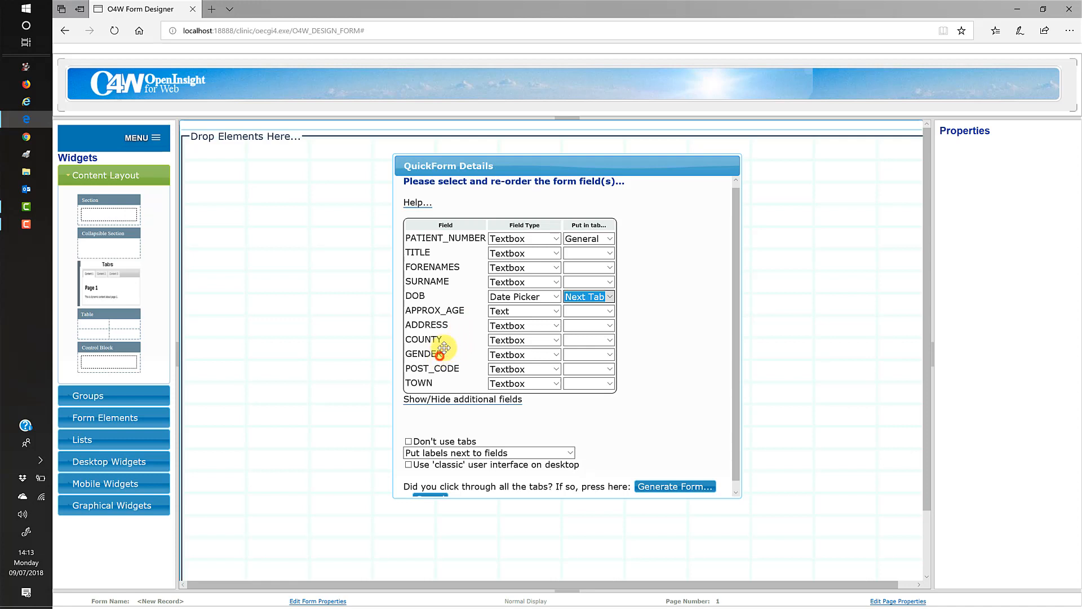
{"action": "mouse_move", "coordinate": [442, 350]}
{"action": "left_mouse_down"}
{"action": "mouse_move", "coordinate": [442, 328]}
{"action": "mouse_move", "coordinate": [456, 339]}
{"action": "left_mouse_up"}
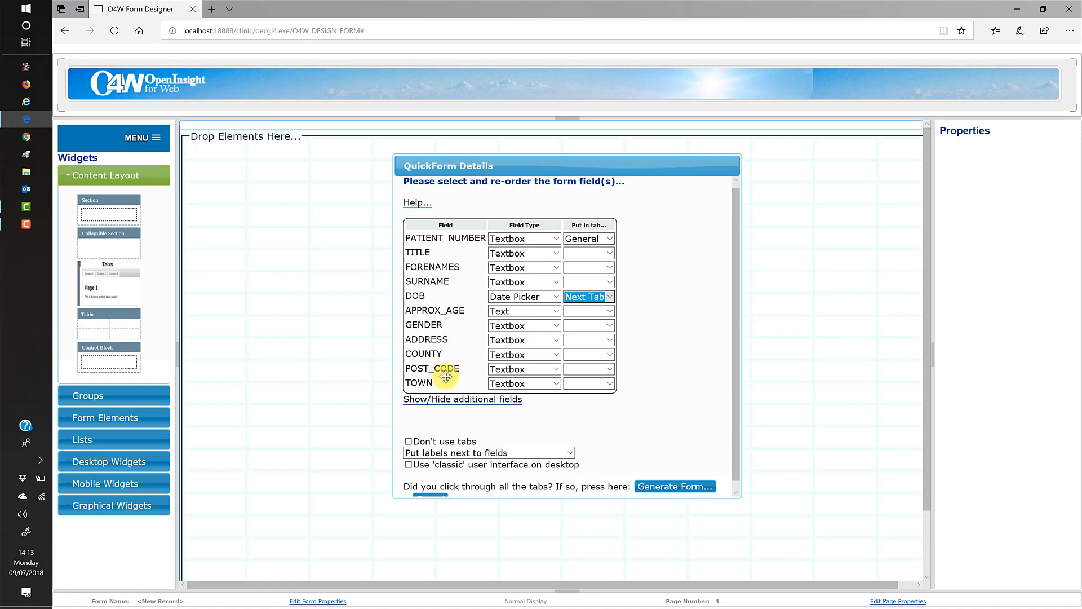
{"action": "mouse_move", "coordinate": [440, 387]}
{"action": "left_mouse_down"}
{"action": "mouse_move", "coordinate": [448, 361]}
{"action": "mouse_move", "coordinate": [450, 371]}
{"action": "left_mouse_up"}
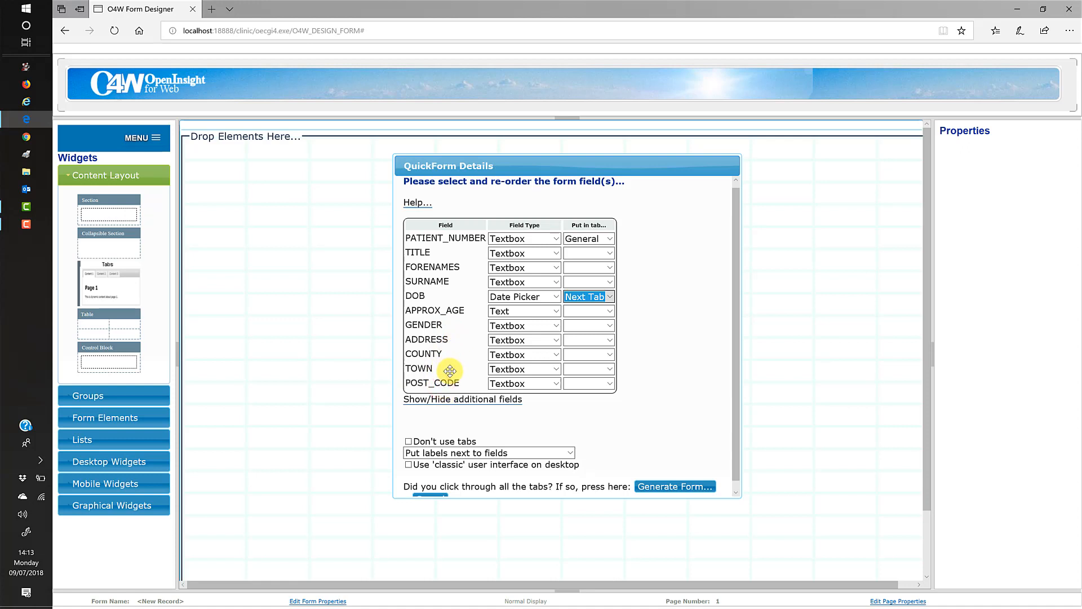
Generate the quick form with PATIENT_NUMBER kept as a Textbox and labels put next to the fields.
{"action": "left_click", "coordinate": [558, 243]}
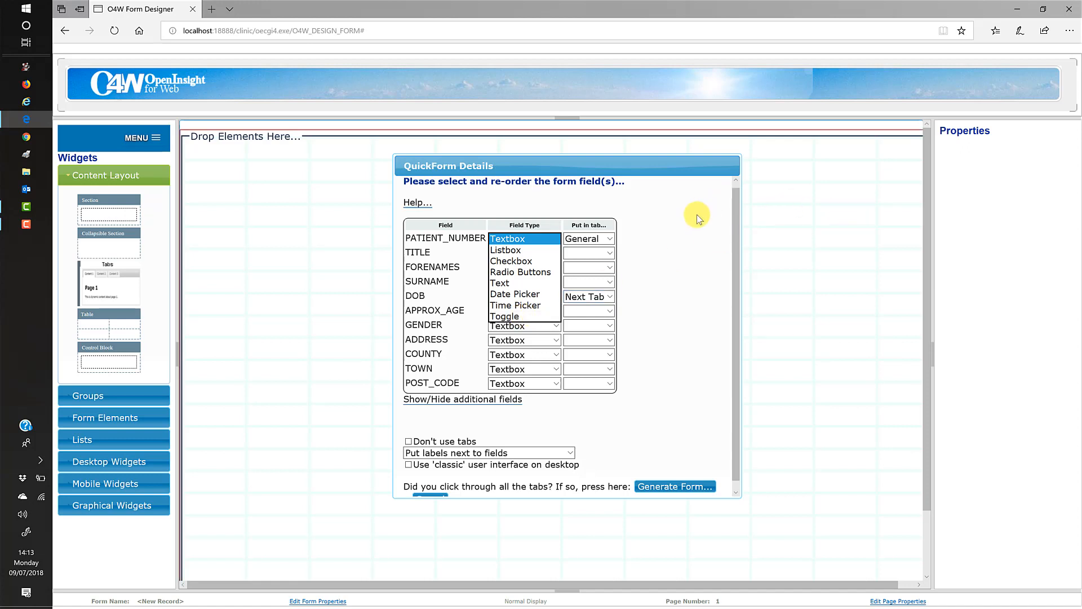
{"action": "left_click", "coordinate": [535, 240]}
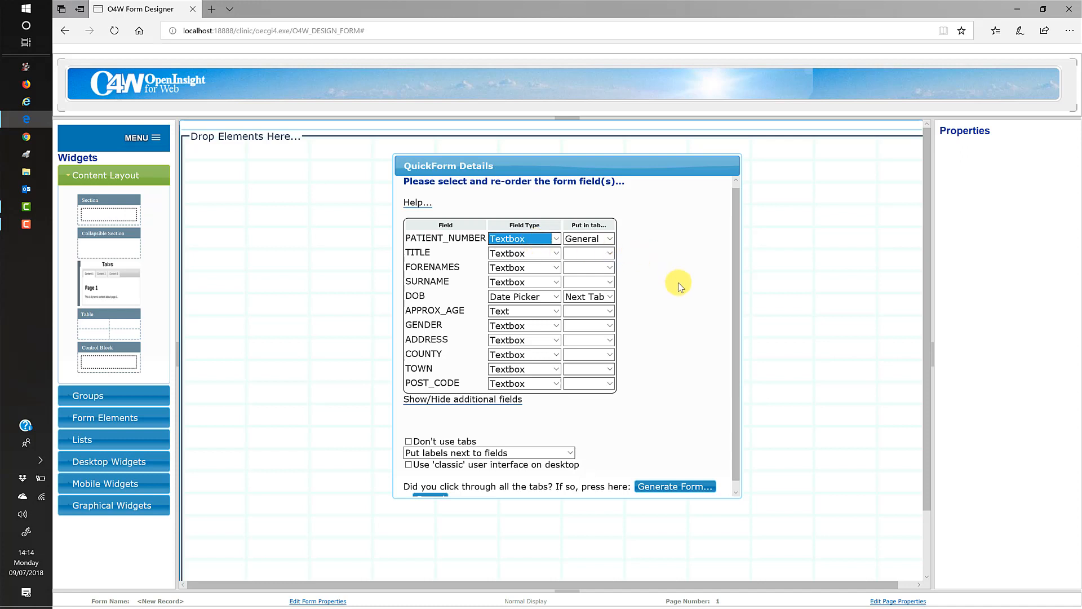
{"action": "scroll", "coordinate": [678, 282], "scroll_direction": "down", "scroll_amount": 1}
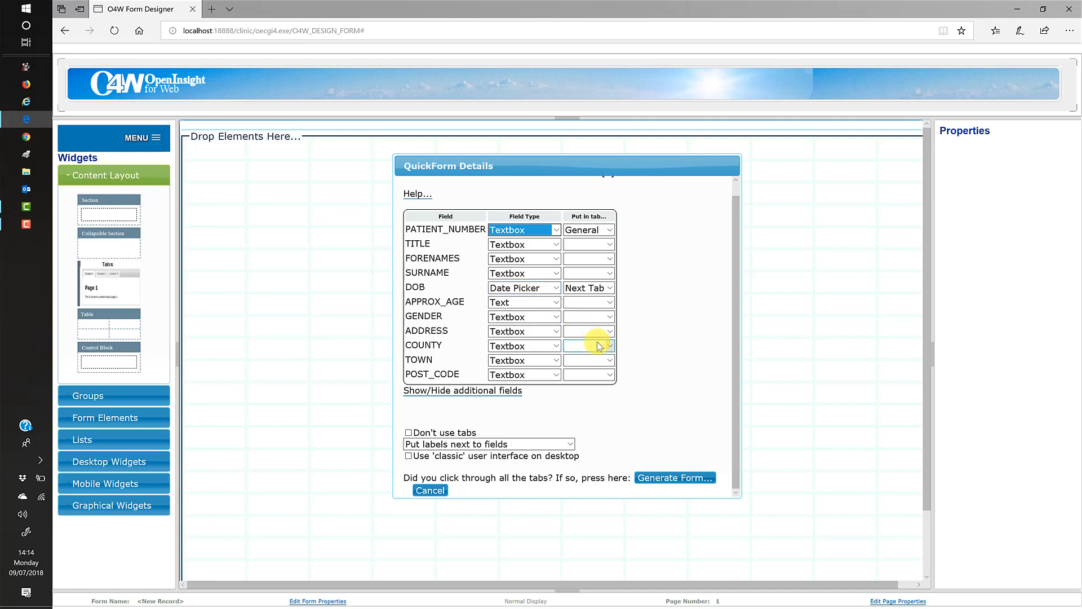
{"action": "left_click", "coordinate": [567, 441]}
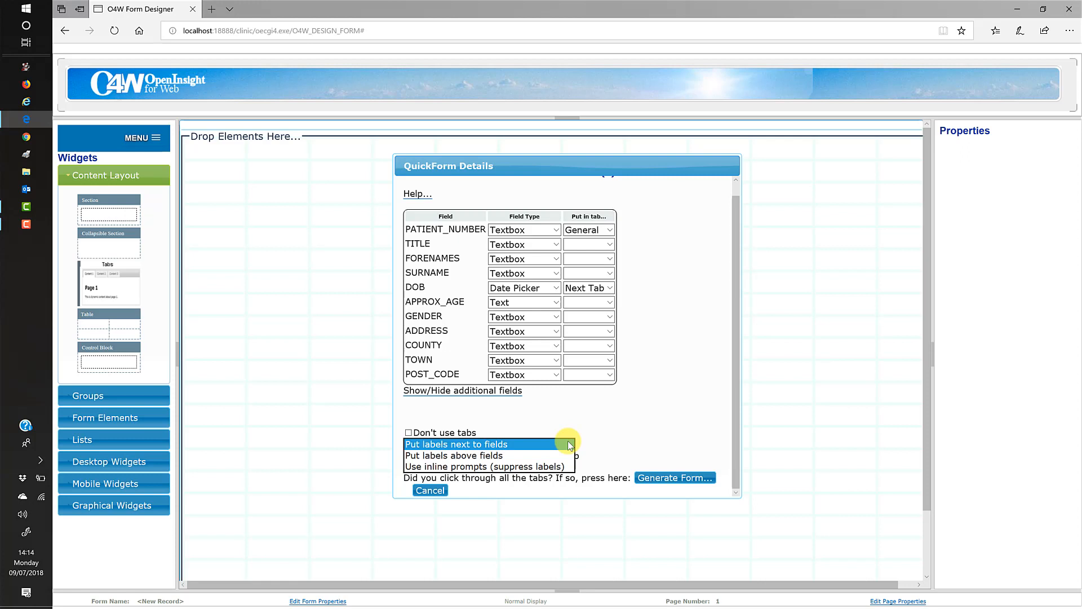
{"action": "left_click", "coordinate": [568, 444]}
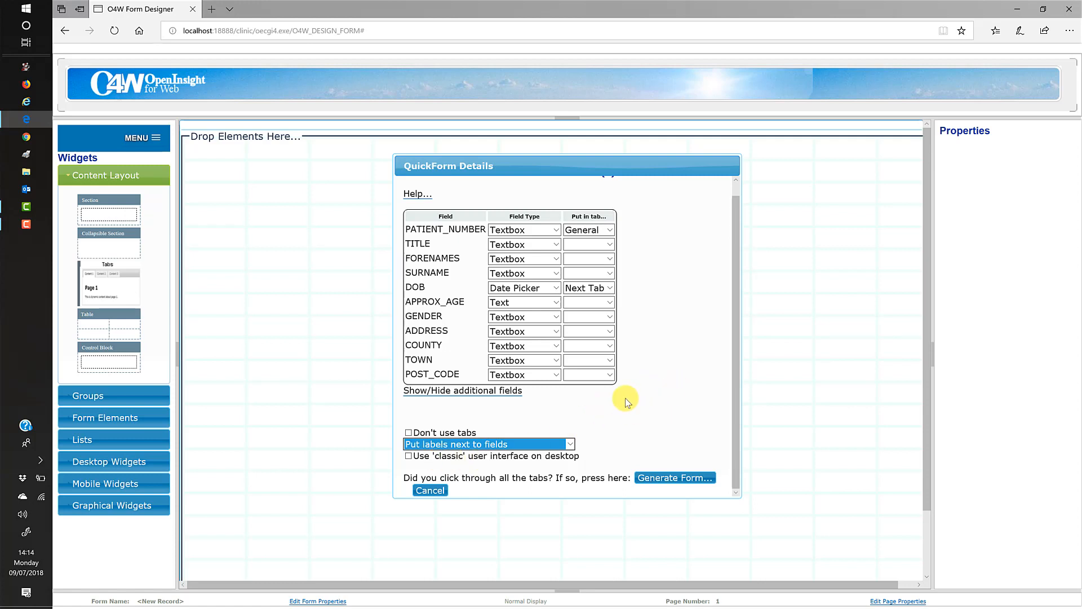
{"action": "scroll", "coordinate": [657, 314], "scroll_direction": "up", "scroll_amount": 1}
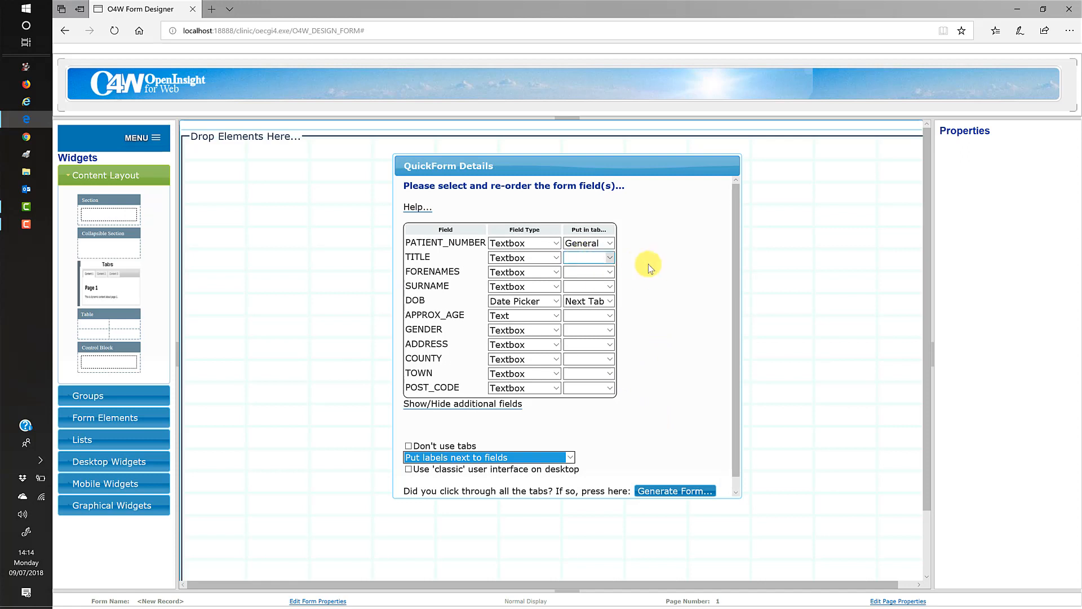
{"action": "scroll", "coordinate": [665, 275], "scroll_direction": "down", "scroll_amount": 1}
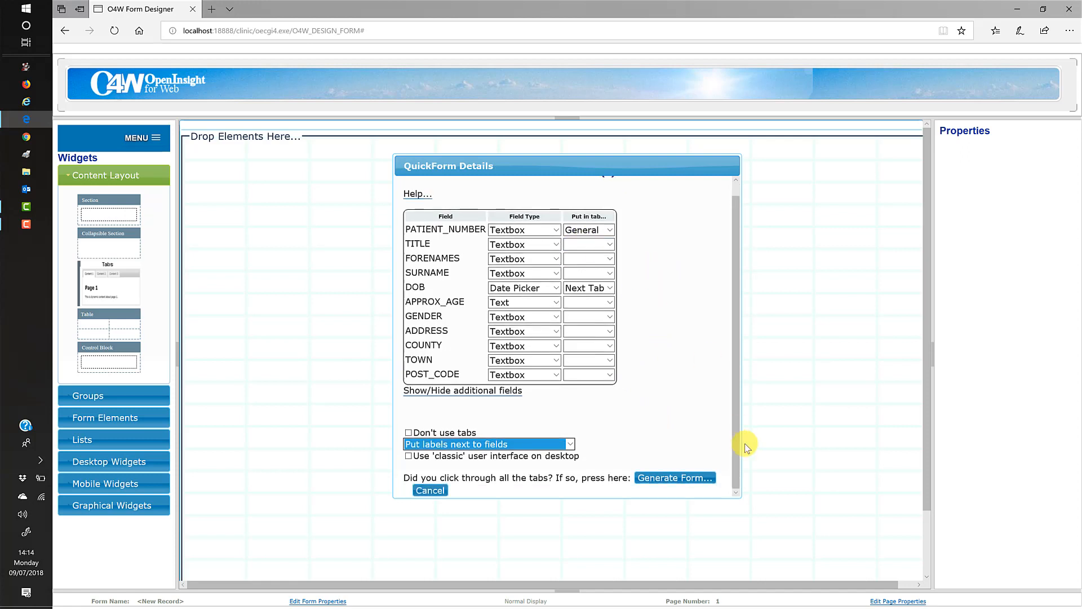
{"action": "left_click", "coordinate": [677, 477]}
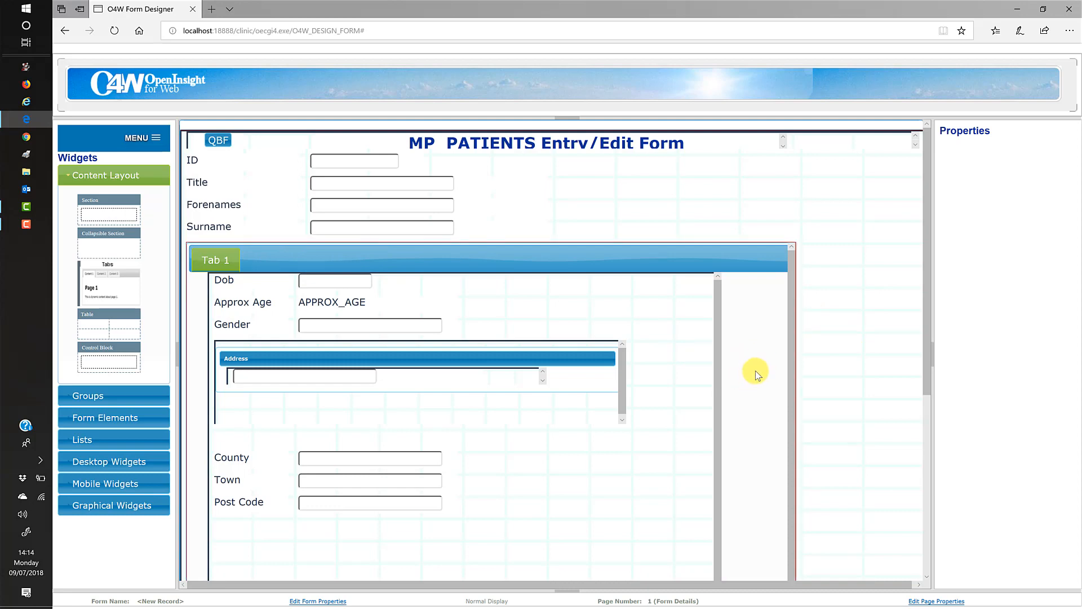
Examine the ID textbox's required, data, optional and formatting properties without changing them.
{"action": "left_click", "coordinate": [355, 162]}
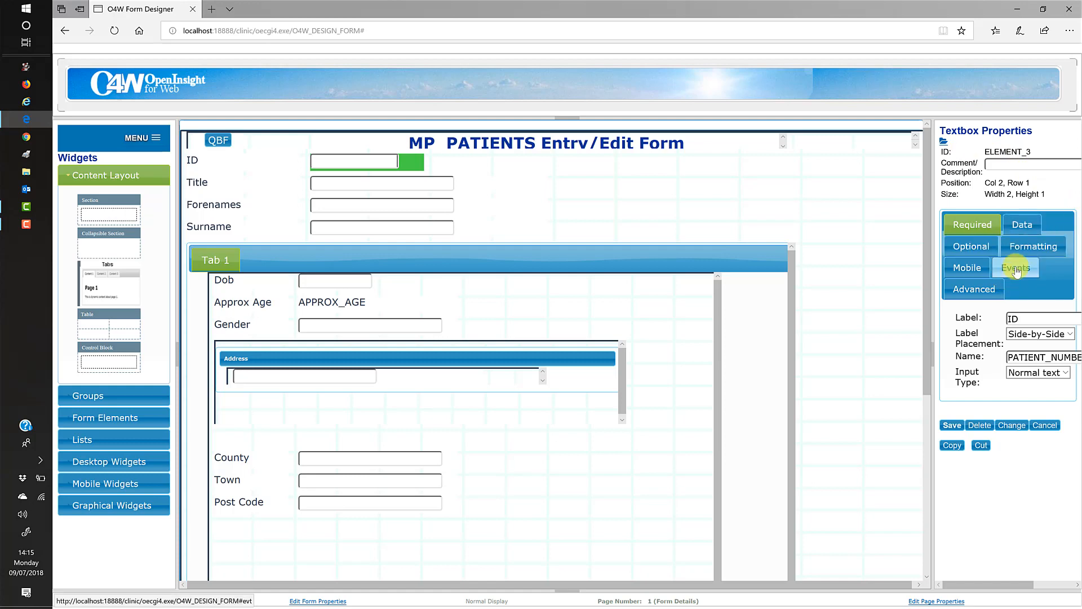
{"action": "left_click", "coordinate": [945, 145]}
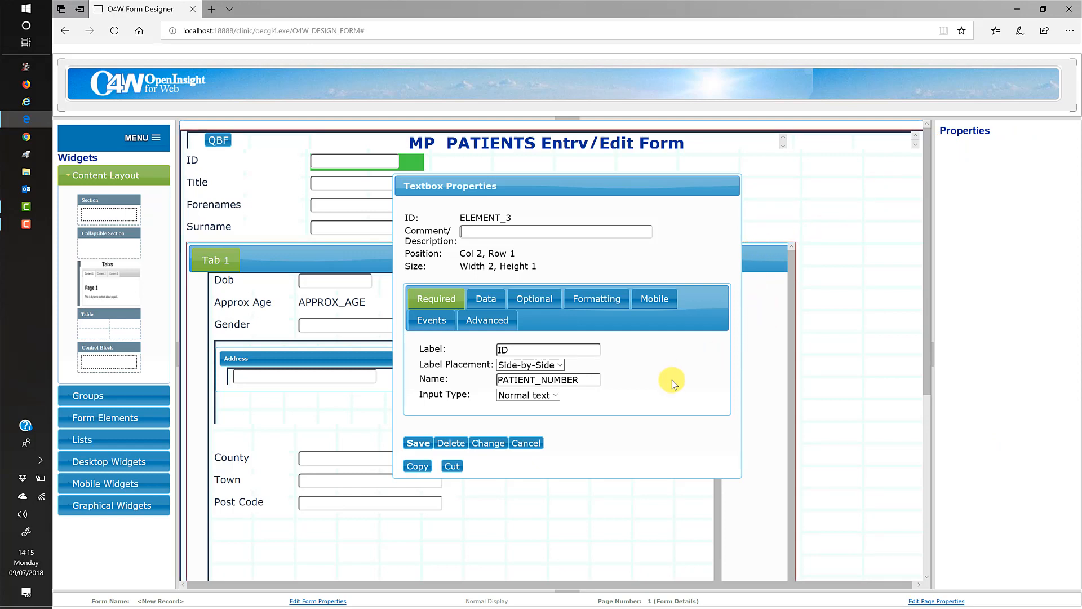
{"action": "left_click", "coordinate": [489, 301]}
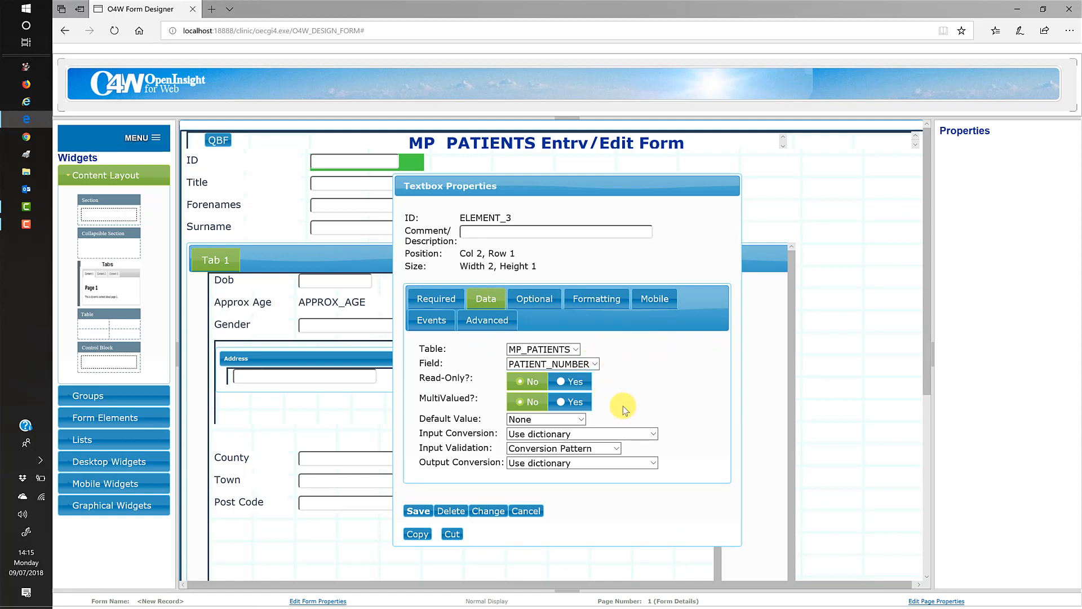
{"action": "left_click", "coordinate": [533, 299]}
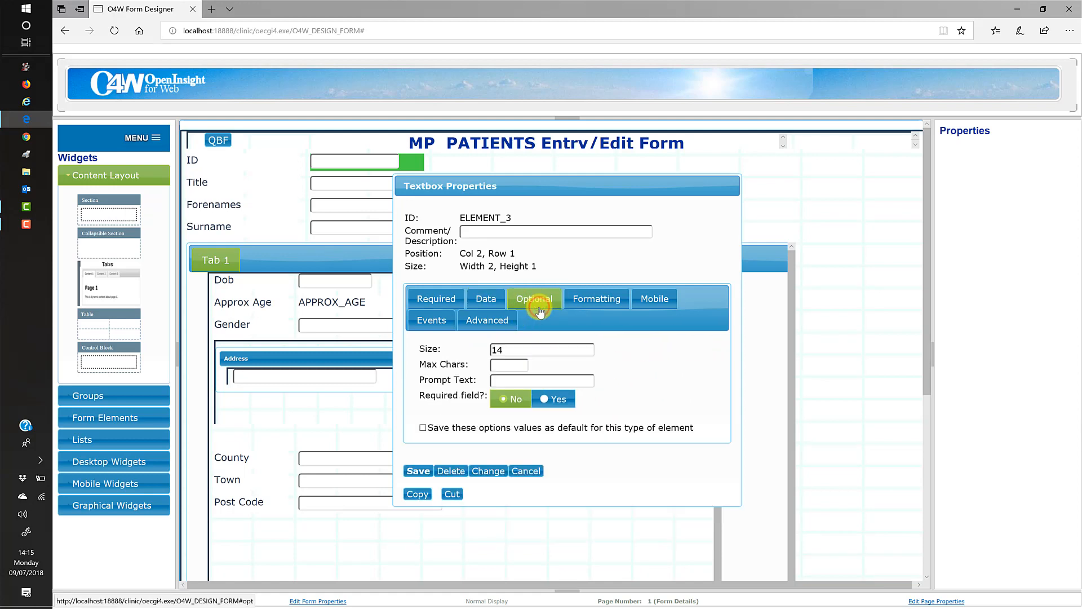
{"action": "left_click", "coordinate": [585, 304]}
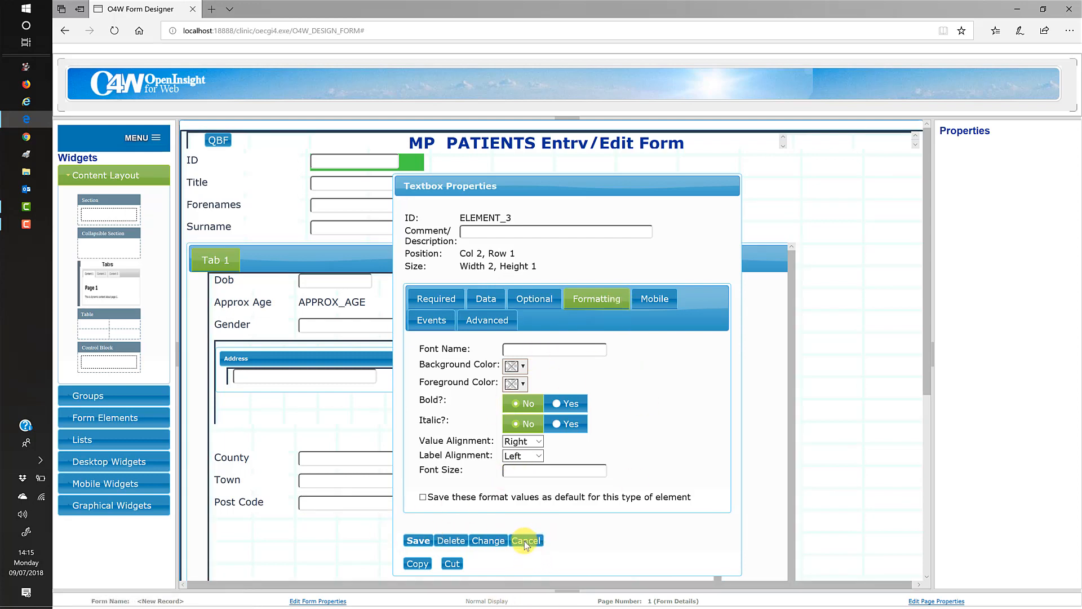
{"action": "left_click", "coordinate": [524, 542]}
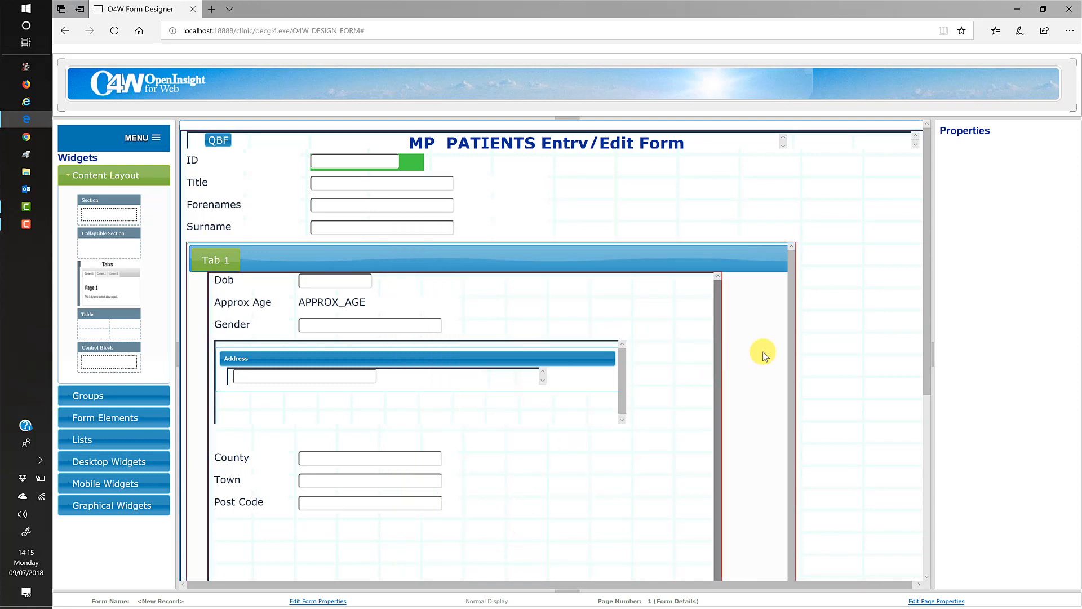
Rename the form's only tab to Patient Details and save the tabs element.
{"action": "left_click", "coordinate": [761, 320]}
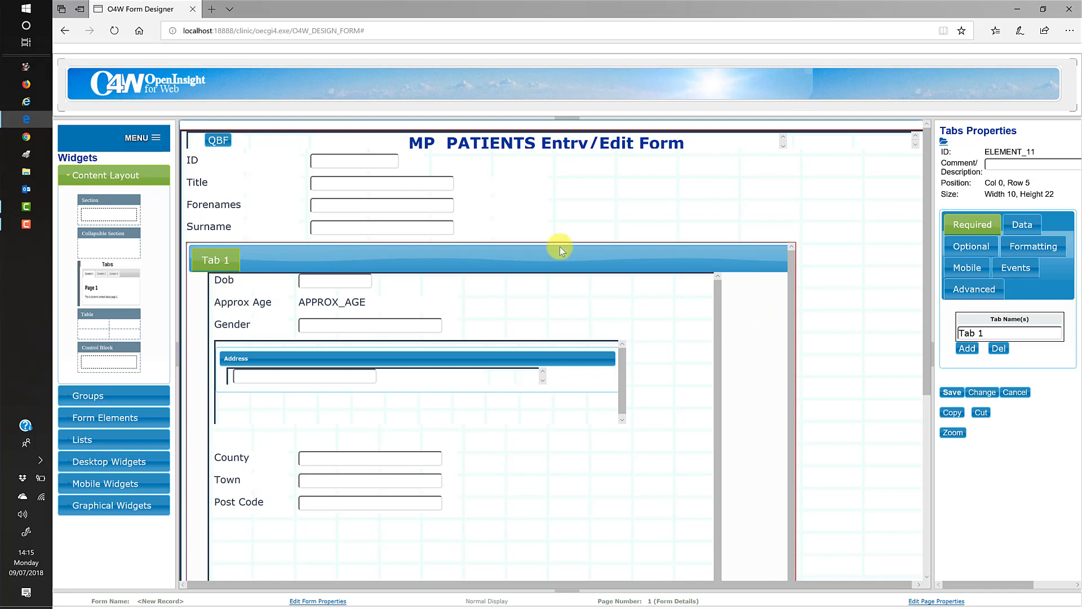
{"action": "left_click", "coordinate": [945, 142]}
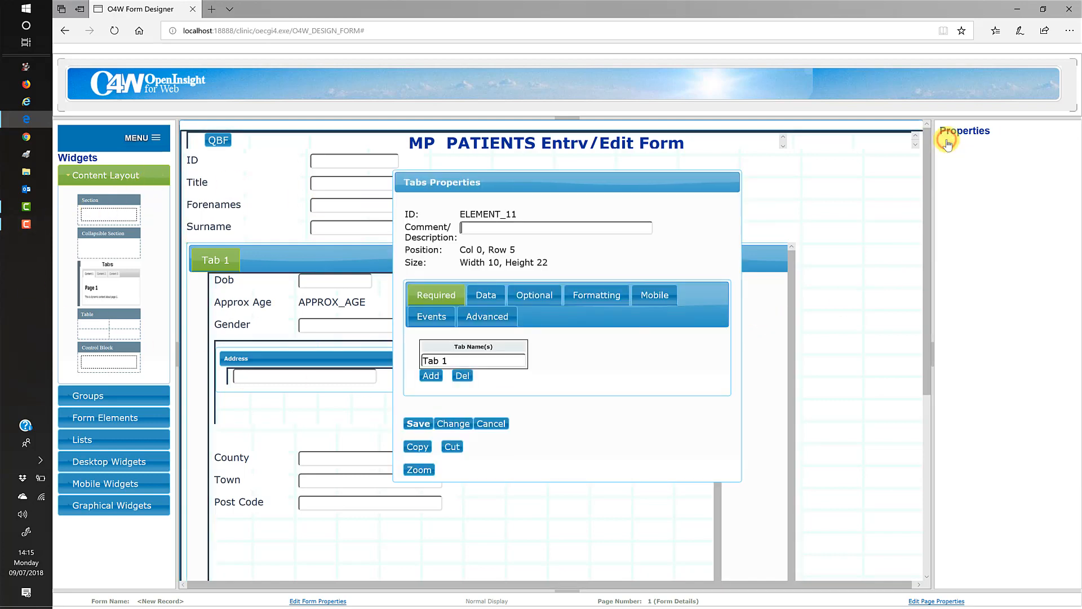
{"action": "left_click_drag", "start_coordinate": [458, 358], "coordinate": [378, 367]}
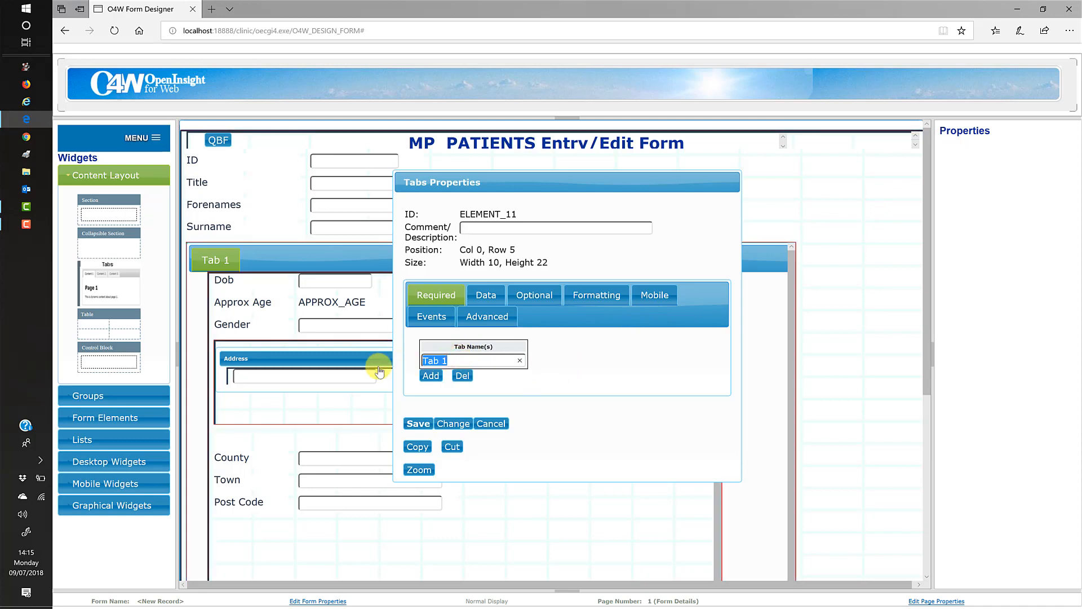
{"action": "type", "text": "Patient Details"}
{"action": "left_click", "coordinate": [418, 423]}
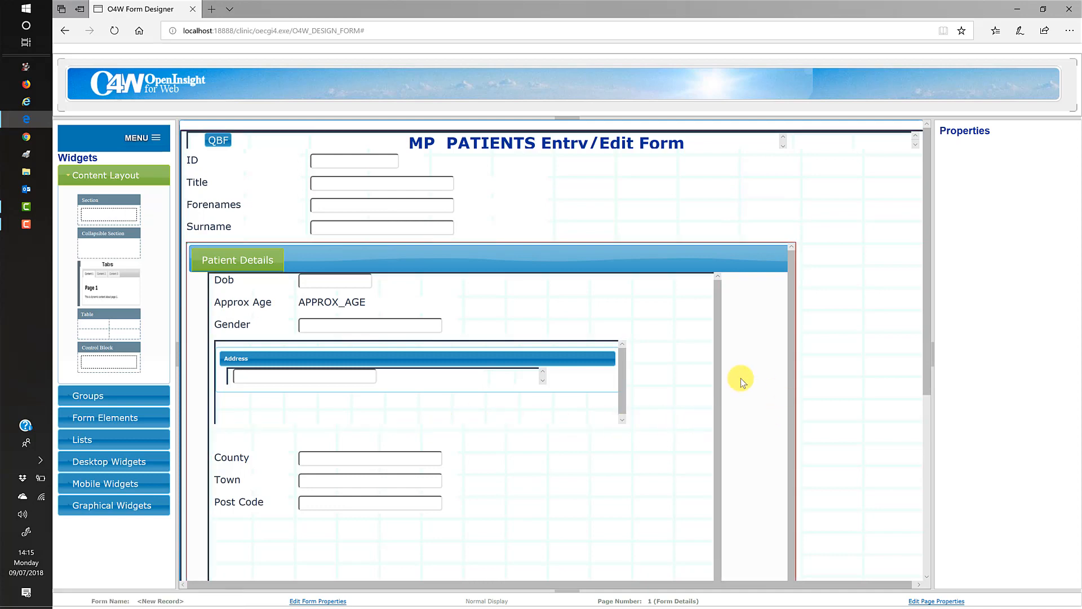
Set the Dob date picker to update the APPROX_AGE text element when its value changes, and save it.
{"action": "left_click", "coordinate": [345, 306]}
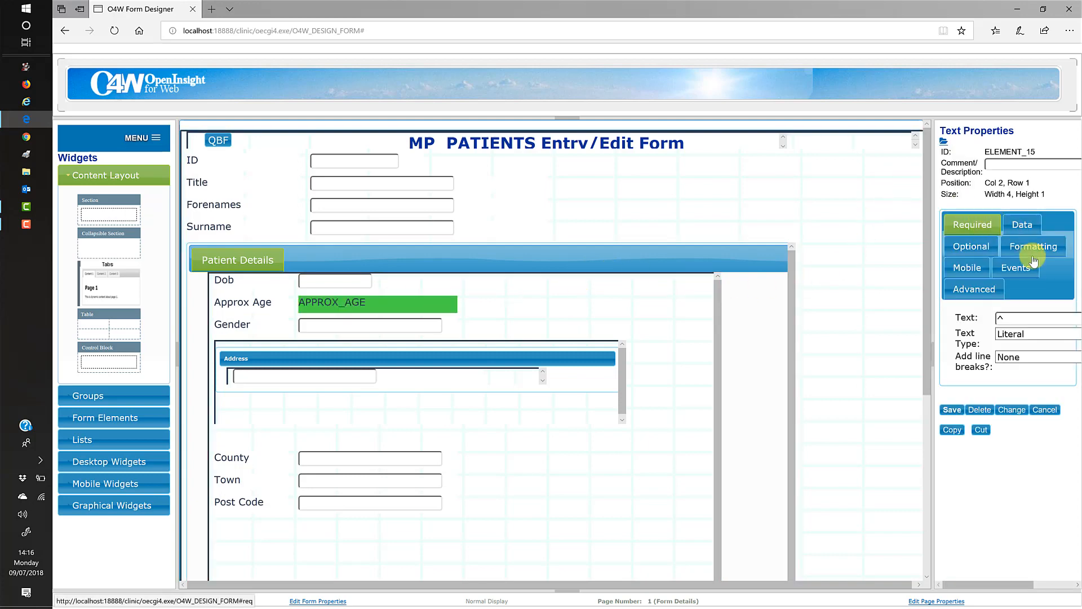
{"action": "left_click", "coordinate": [1015, 272]}
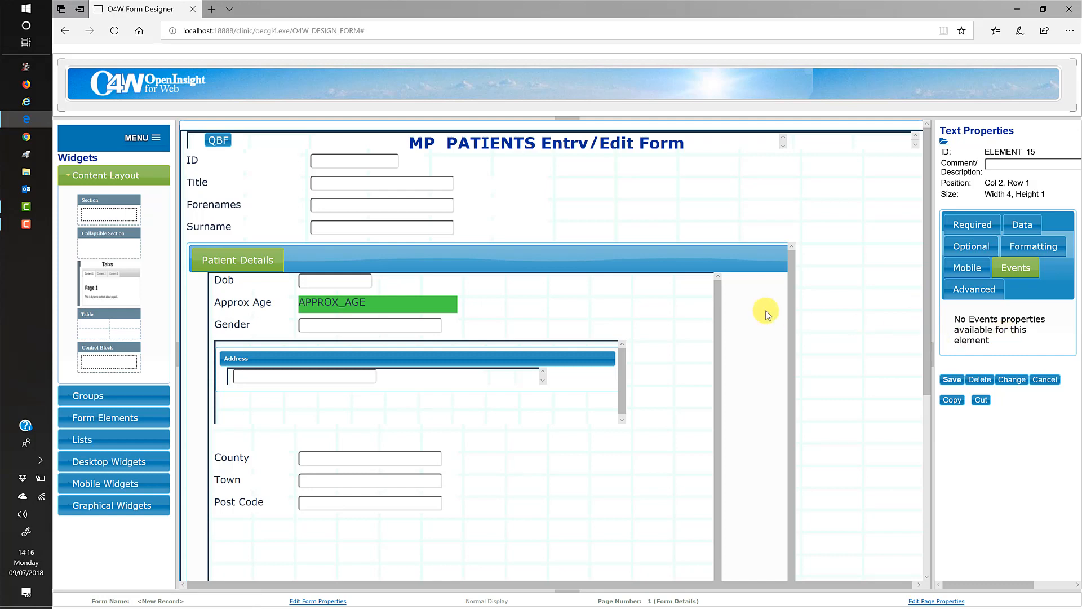
{"action": "left_click", "coordinate": [344, 281]}
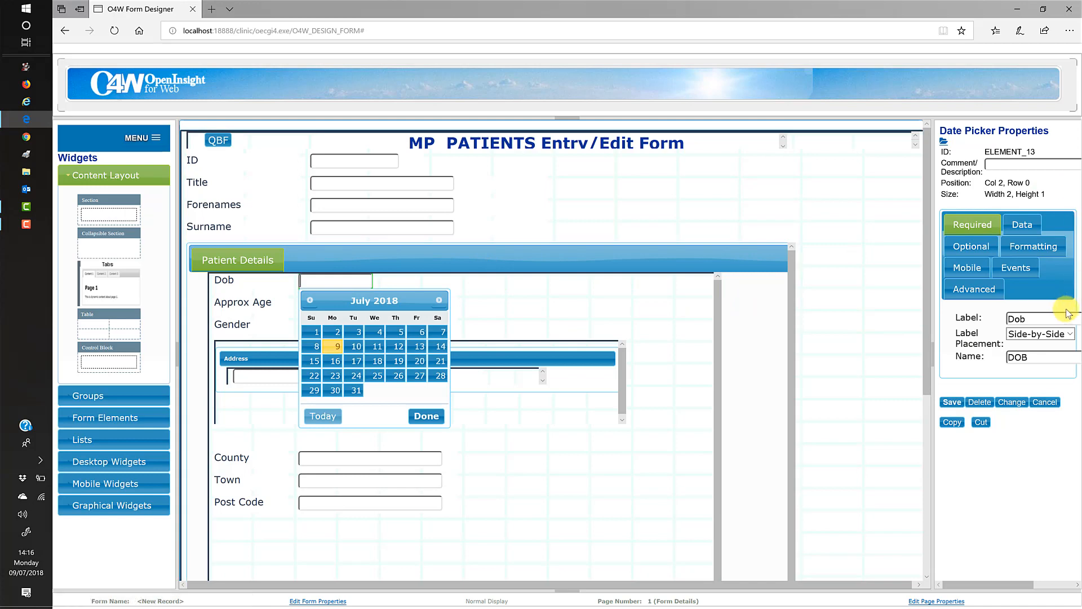
{"action": "left_click", "coordinate": [1012, 268]}
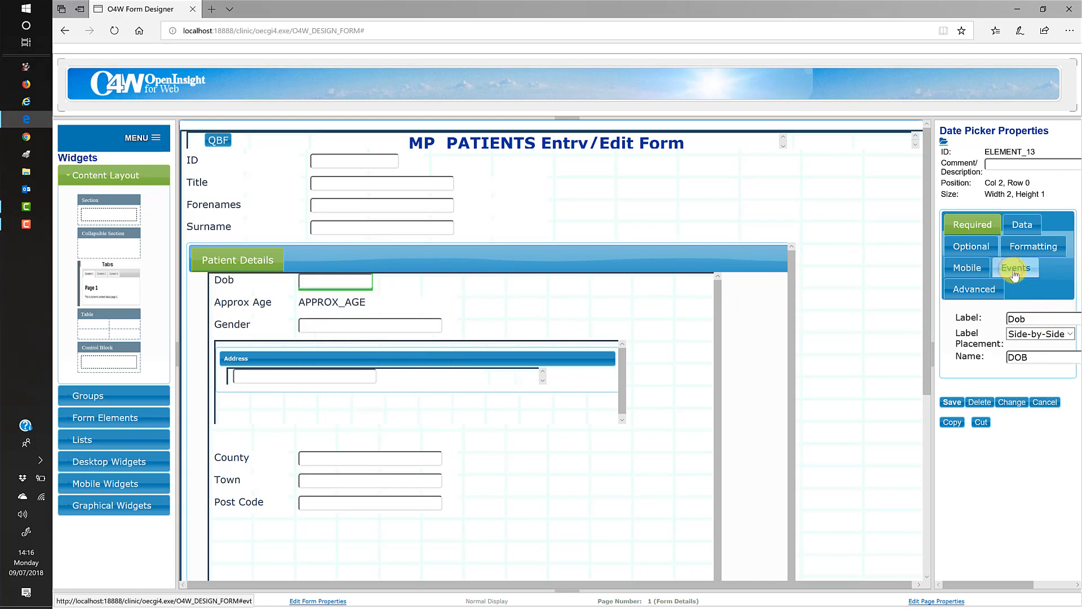
{"action": "left_click", "coordinate": [1019, 269]}
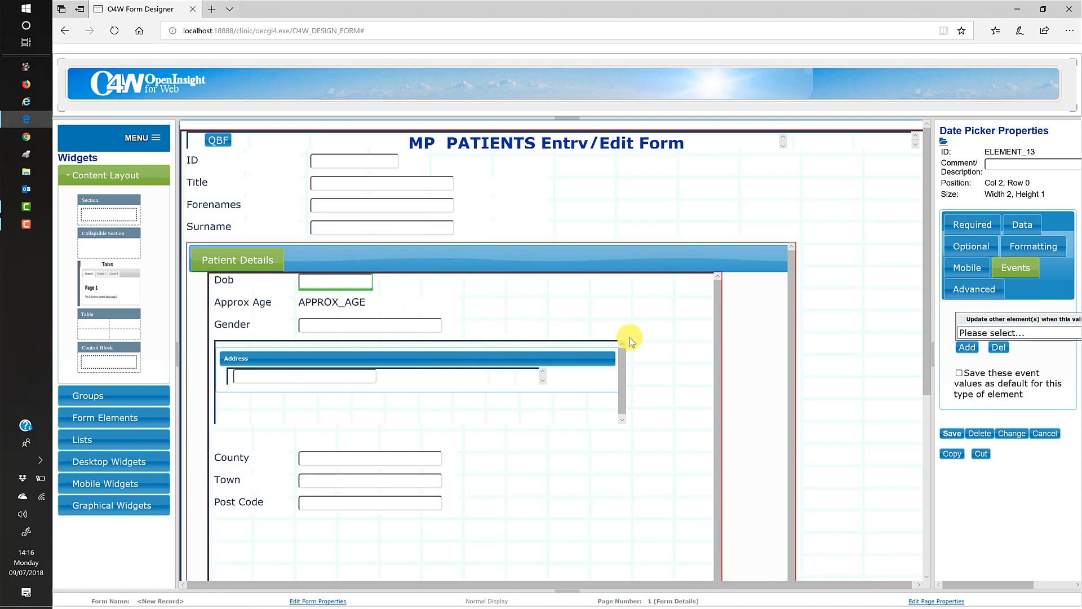
{"action": "left_click", "coordinate": [944, 144]}
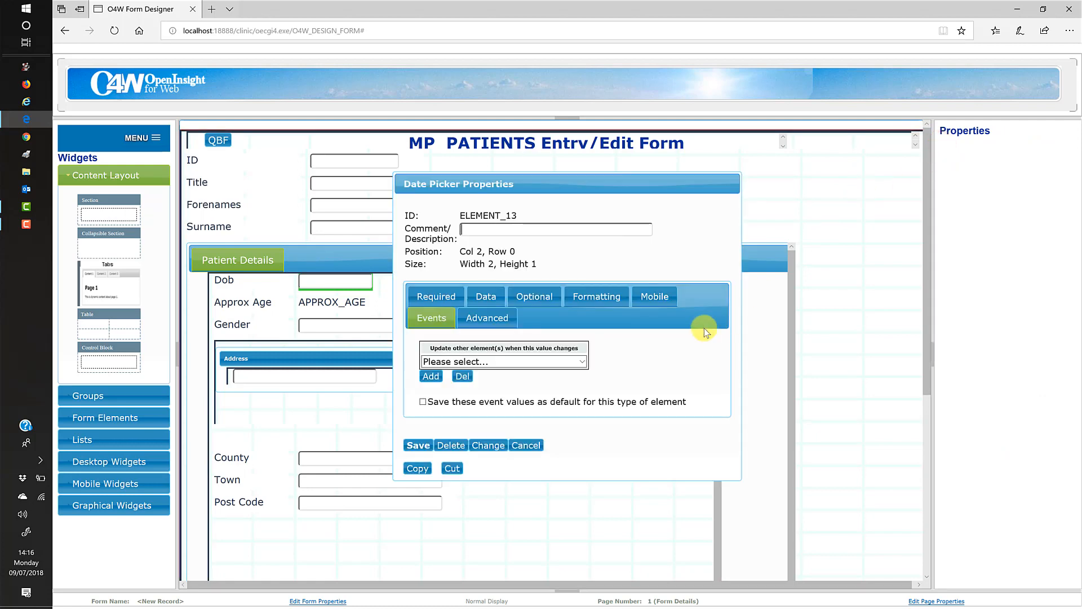
{"action": "left_click", "coordinate": [583, 357]}
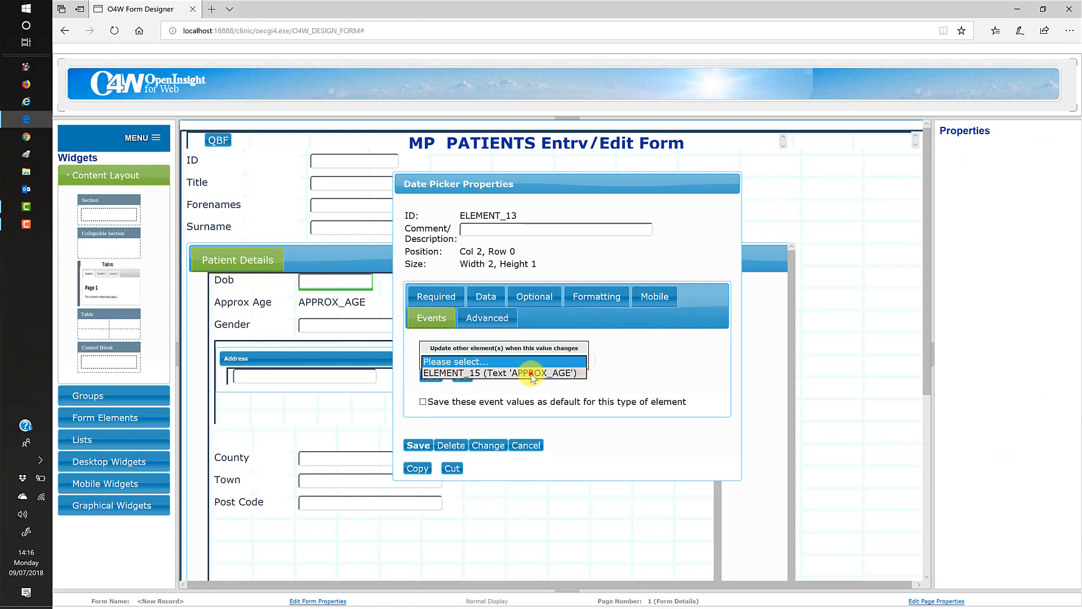
{"action": "left_click", "coordinate": [531, 373]}
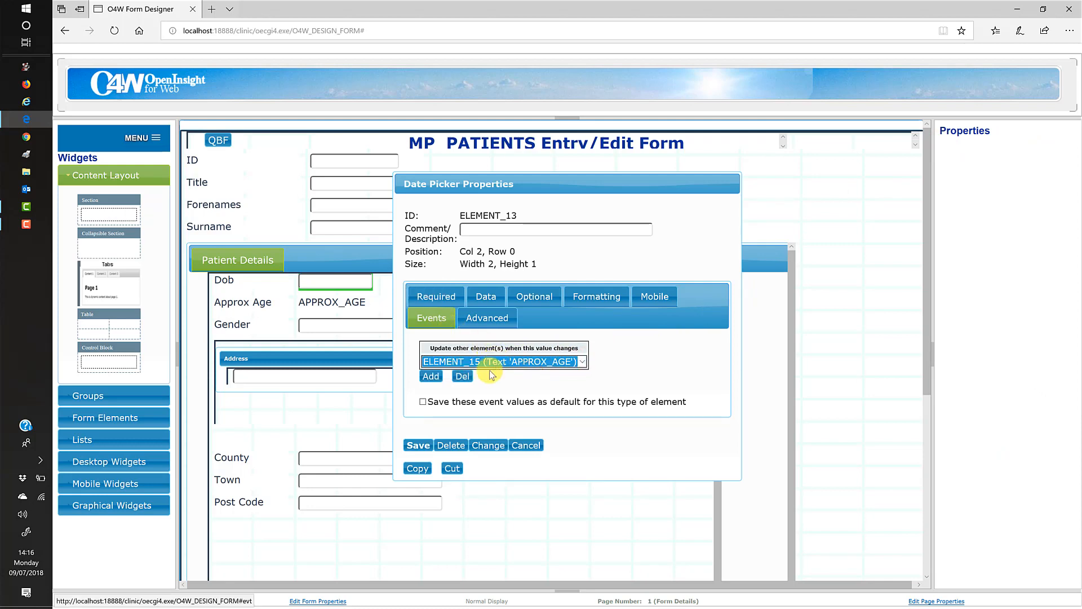
{"action": "left_click", "coordinate": [413, 446]}
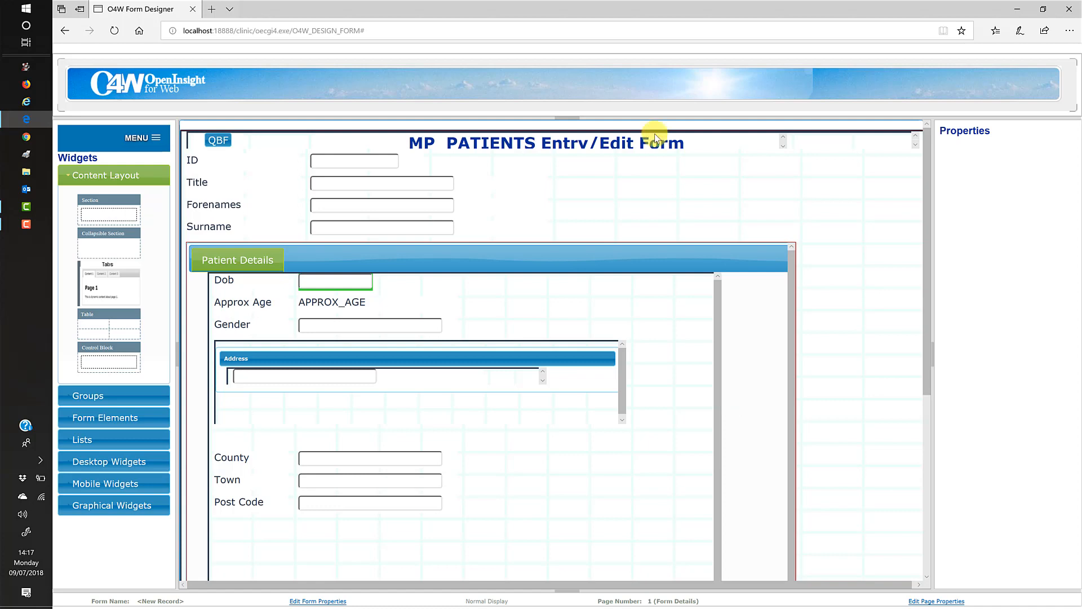
Change the Dob label text to Date of Birth and save it.
{"action": "left_click", "coordinate": [232, 280]}
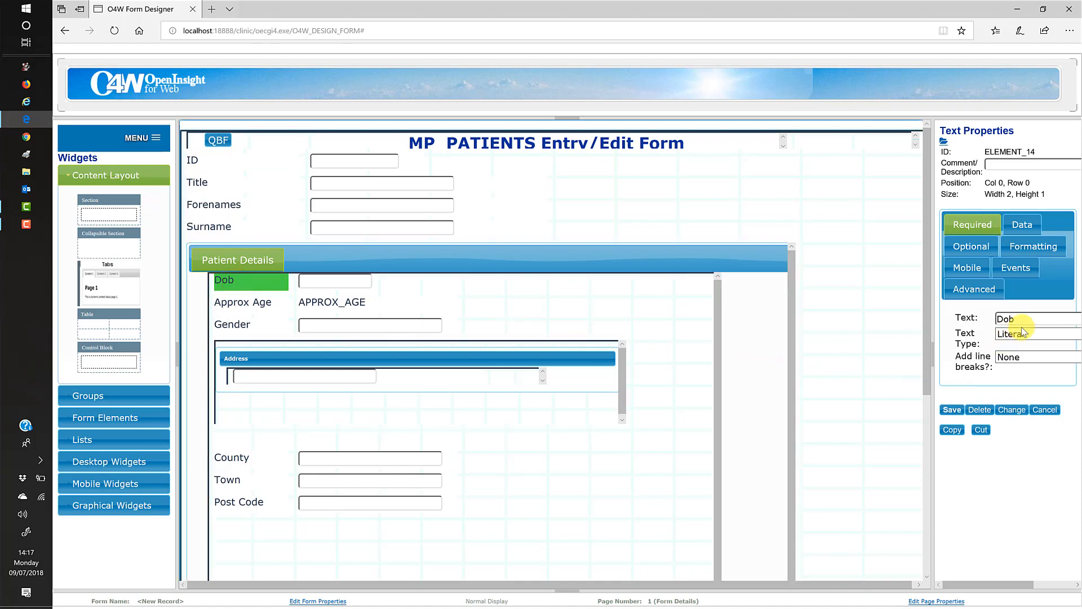
{"action": "left_click_drag", "start_coordinate": [1025, 321], "coordinate": [989, 321]}
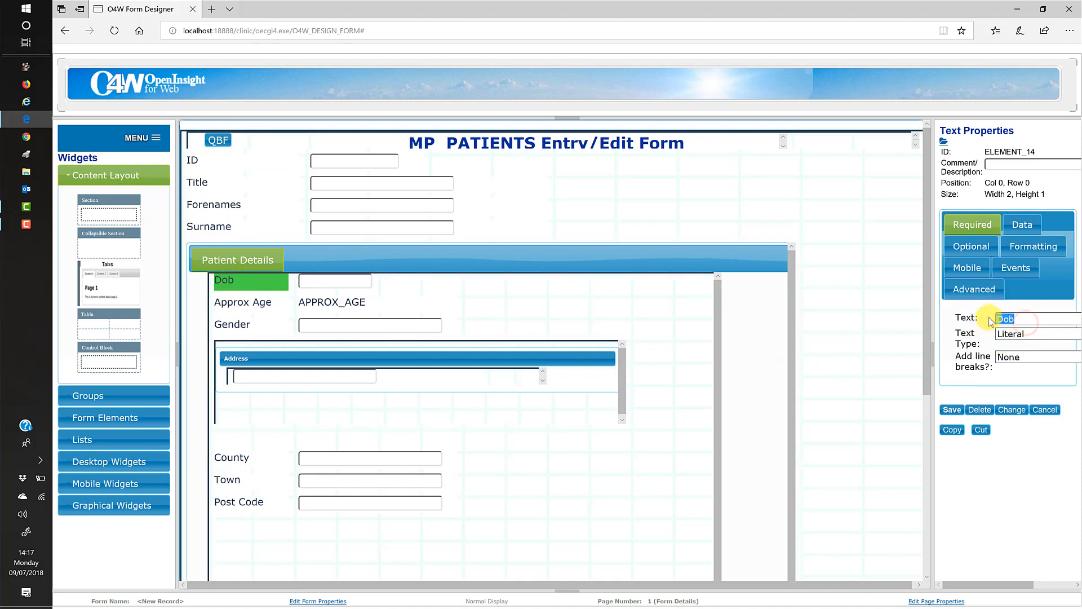
{"action": "type", "text": "Date of Birth"}
{"action": "left_click", "coordinate": [958, 411]}
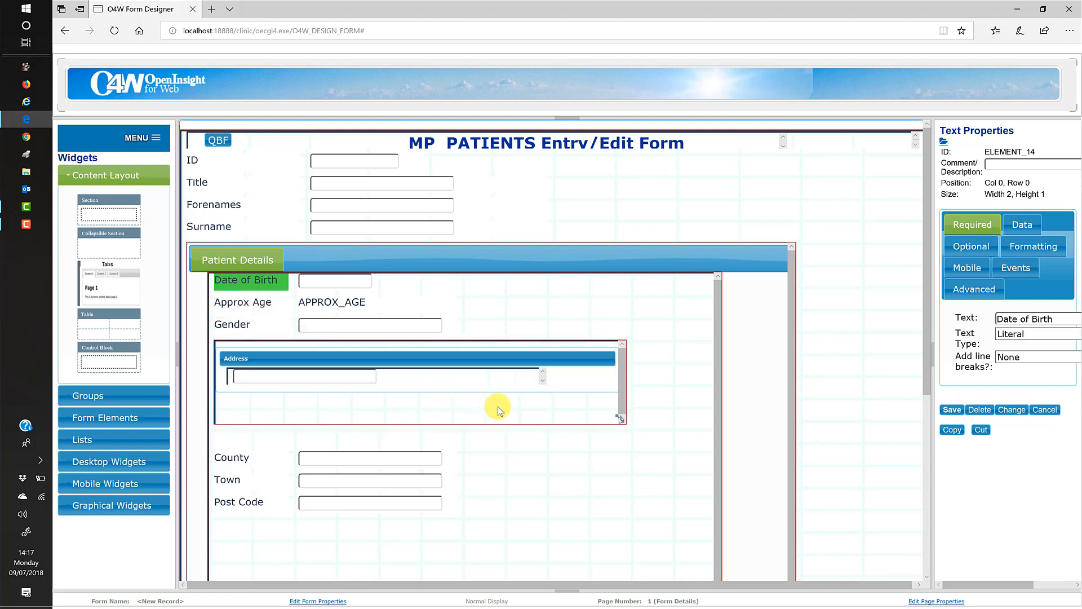
Widen the Address table to 12 grid columns, keep its height at 4 rows, and select it.
{"action": "left_click_drag", "start_coordinate": [622, 420], "coordinate": [705, 435]}
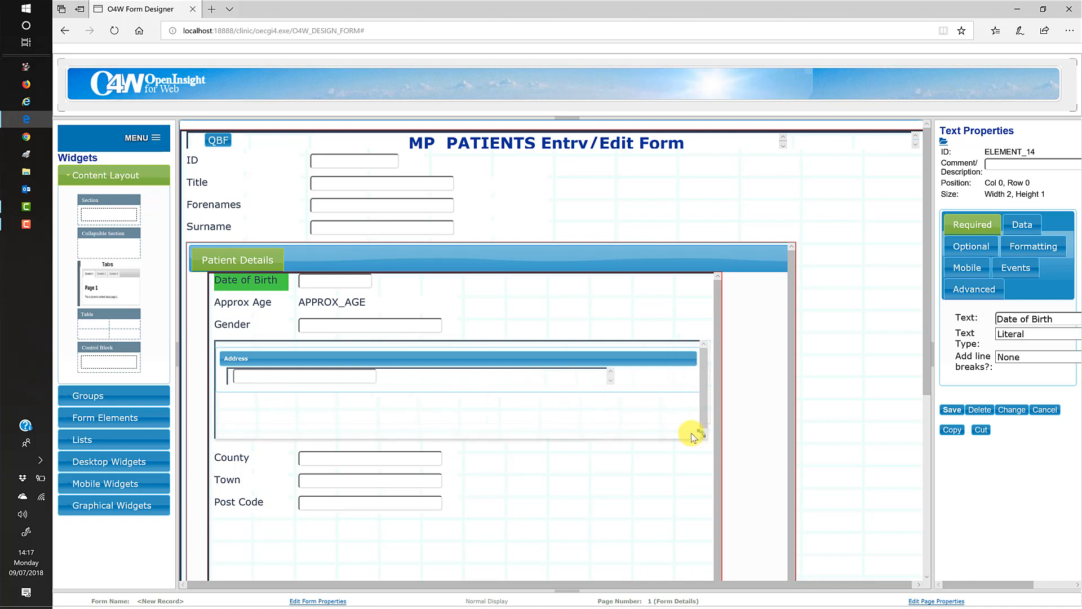
{"action": "left_click", "coordinate": [611, 409]}
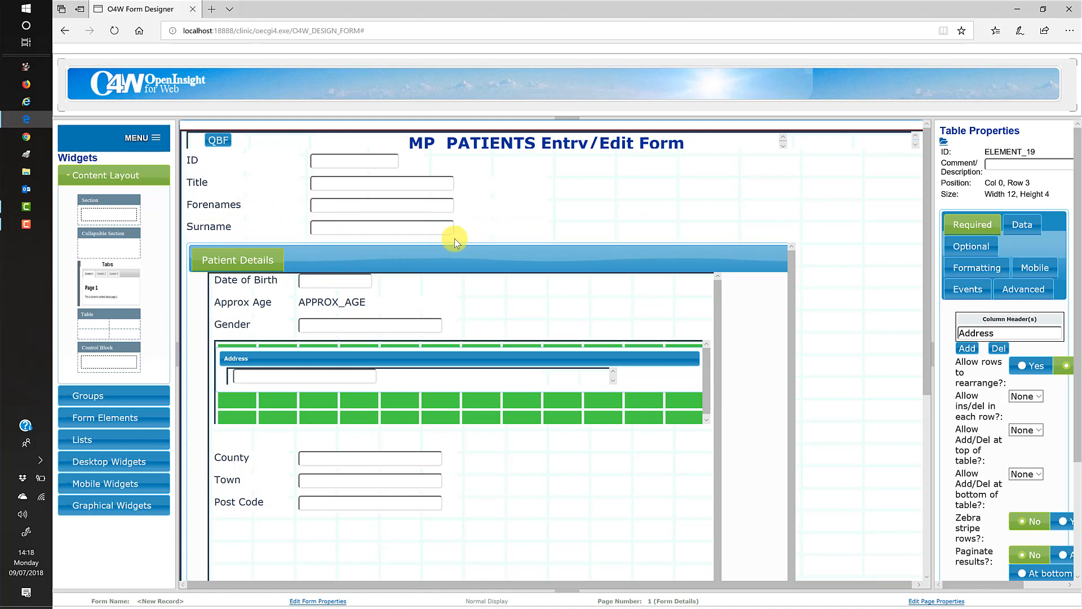
Arrange Forenames and Surname side by side to the right of Title, each label directly above its textbox.
{"action": "left_click_drag", "start_coordinate": [469, 230], "coordinate": [841, 228]}
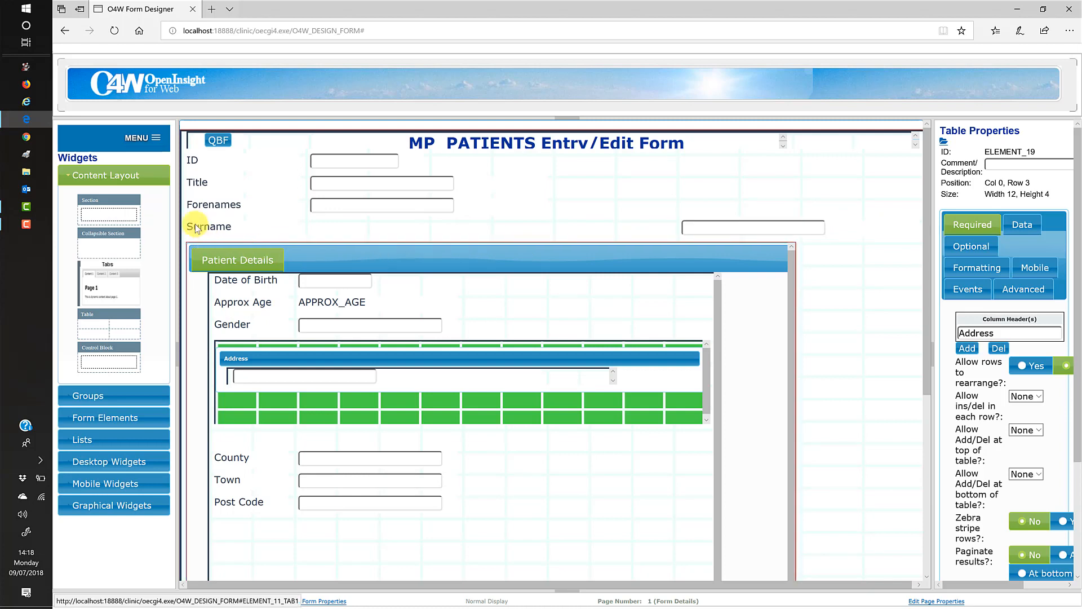
{"action": "left_click_drag", "start_coordinate": [257, 224], "coordinate": [755, 207]}
{"action": "left_click_drag", "start_coordinate": [478, 213], "coordinate": [602, 231]}
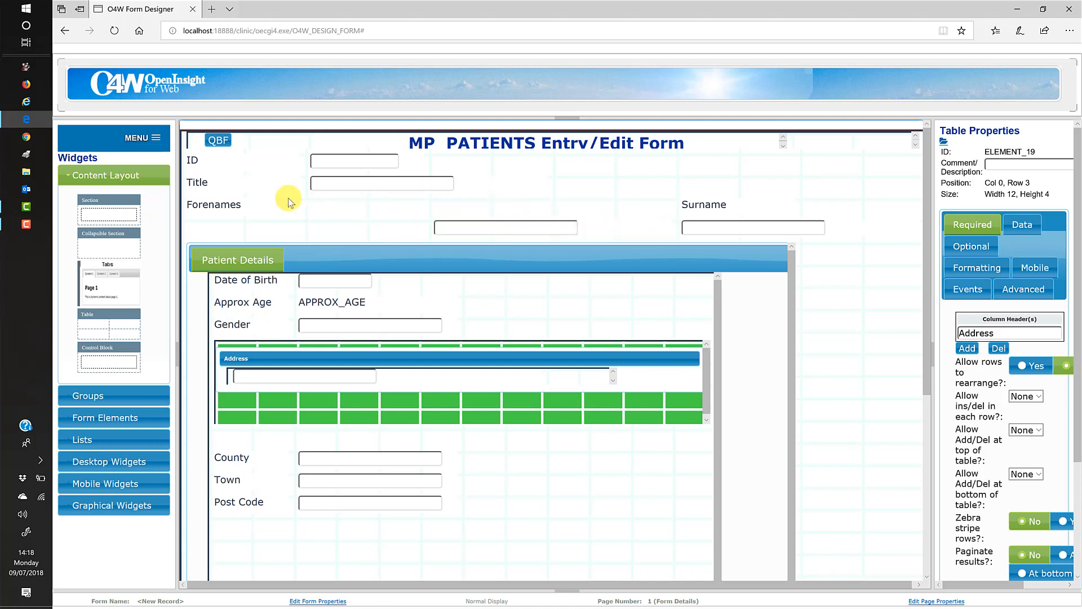
{"action": "left_click_drag", "start_coordinate": [242, 204], "coordinate": [491, 207]}
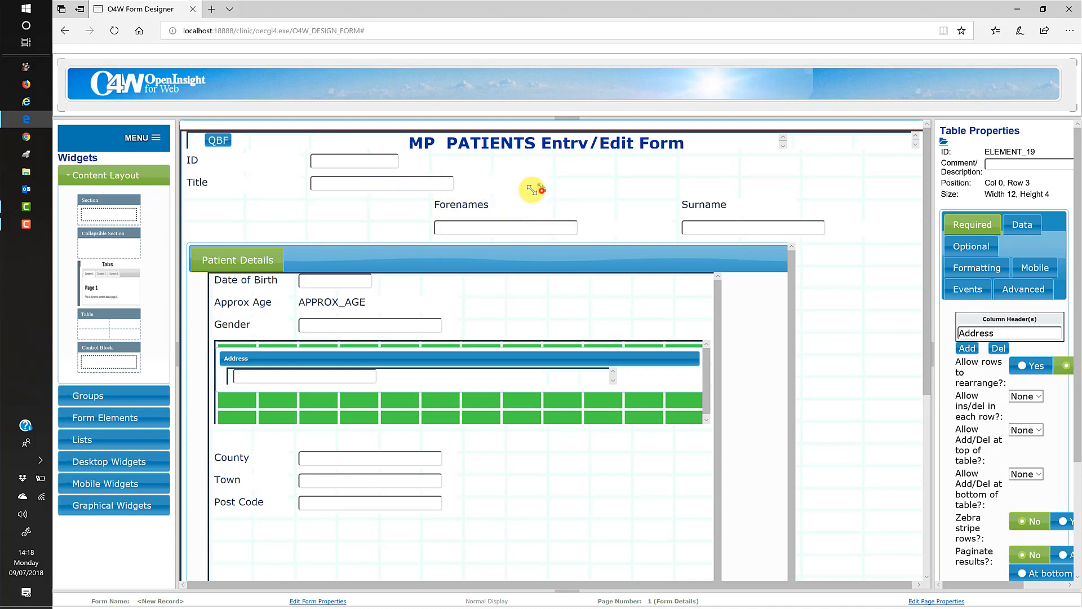
Line up the Title label and textbox with Forenames and Surname, and move the ID label and textbox down one row.
{"action": "left_click_drag", "start_coordinate": [456, 185], "coordinate": [392, 225]}
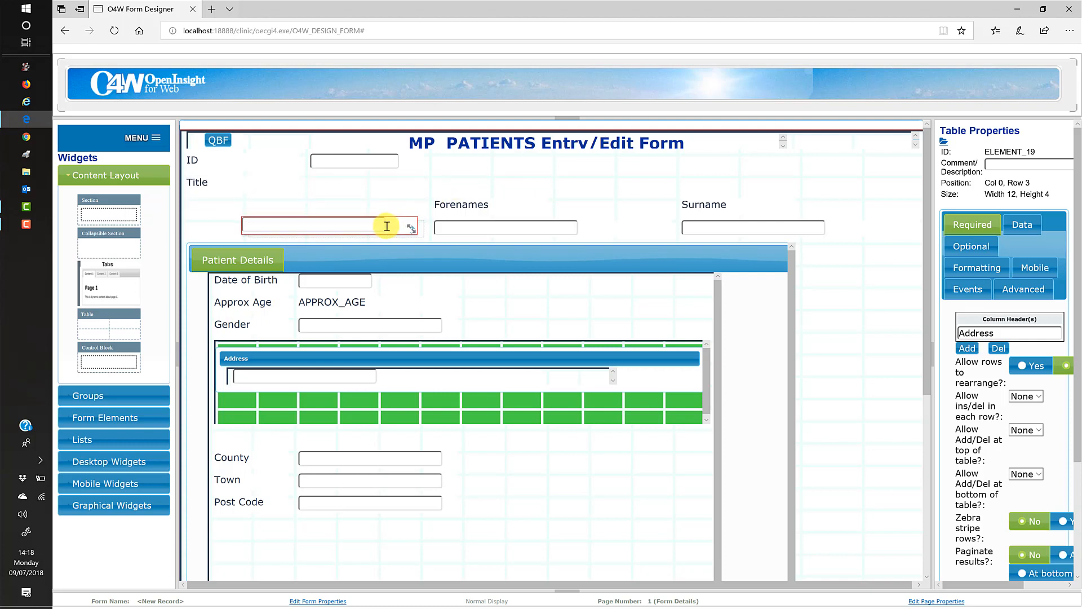
{"action": "left_click_drag", "start_coordinate": [266, 194], "coordinate": [271, 204]}
{"action": "left_click_drag", "start_coordinate": [207, 167], "coordinate": [208, 181]}
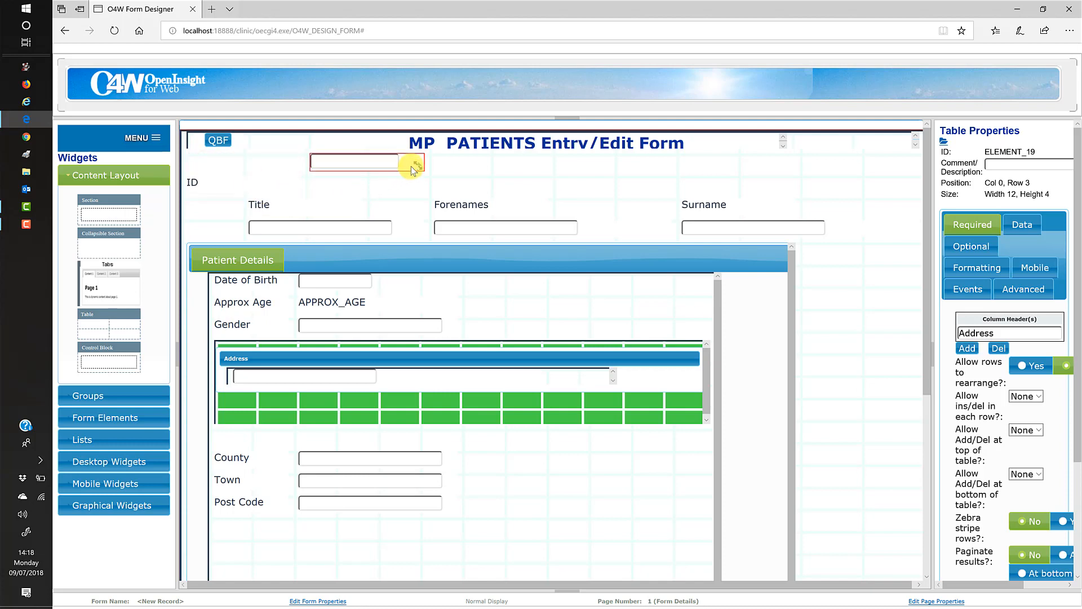
{"action": "left_click_drag", "start_coordinate": [407, 163], "coordinate": [401, 188]}
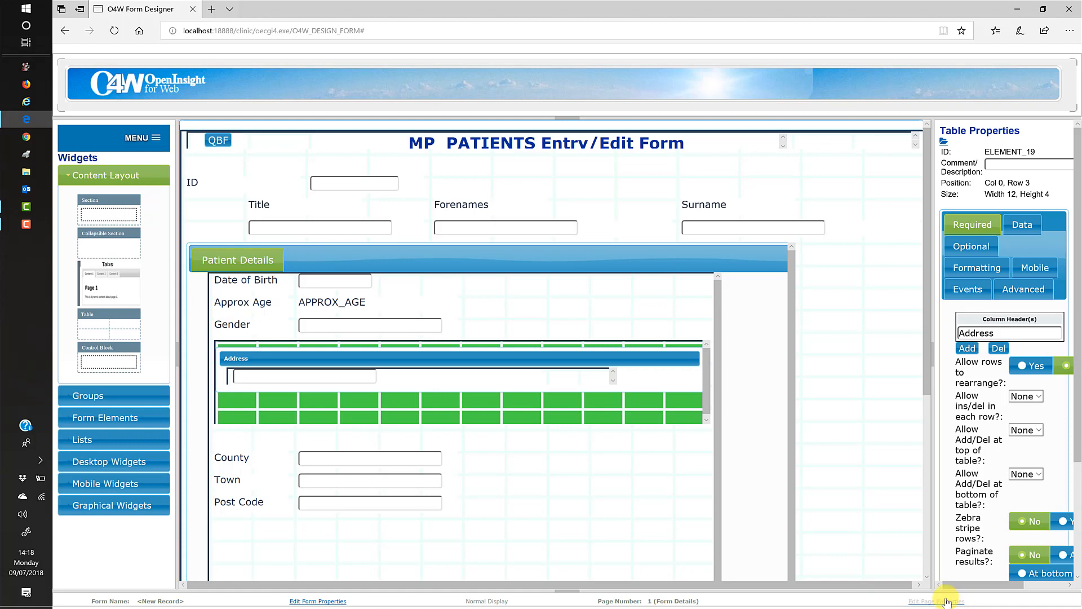
Review the current page's key field and its save, delete and cancel button assignments without changing them.
{"action": "left_click", "coordinate": [156, 139]}
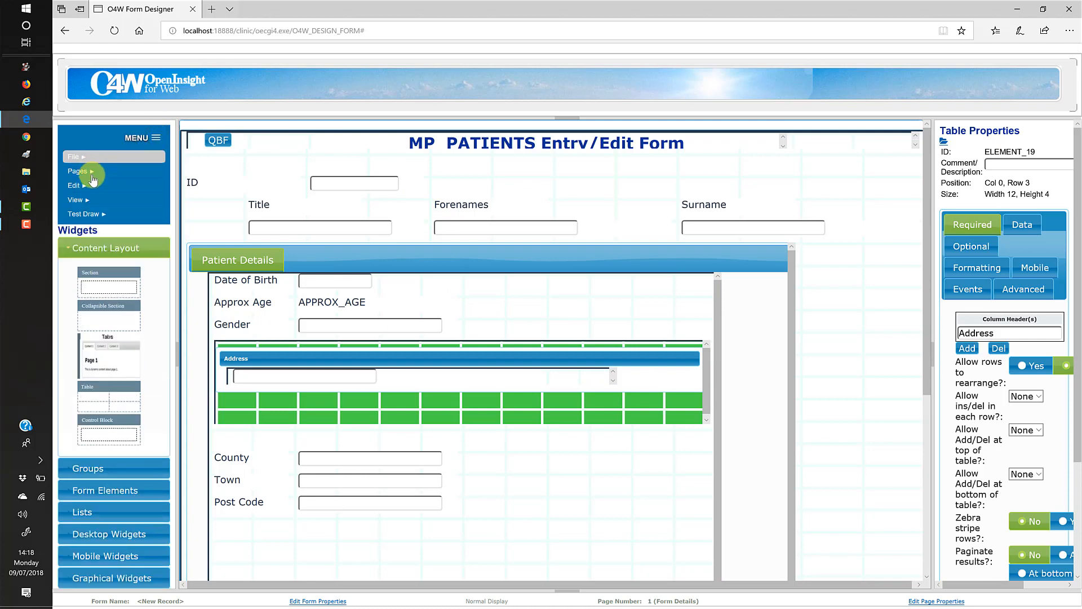
{"action": "left_click", "coordinate": [90, 193]}
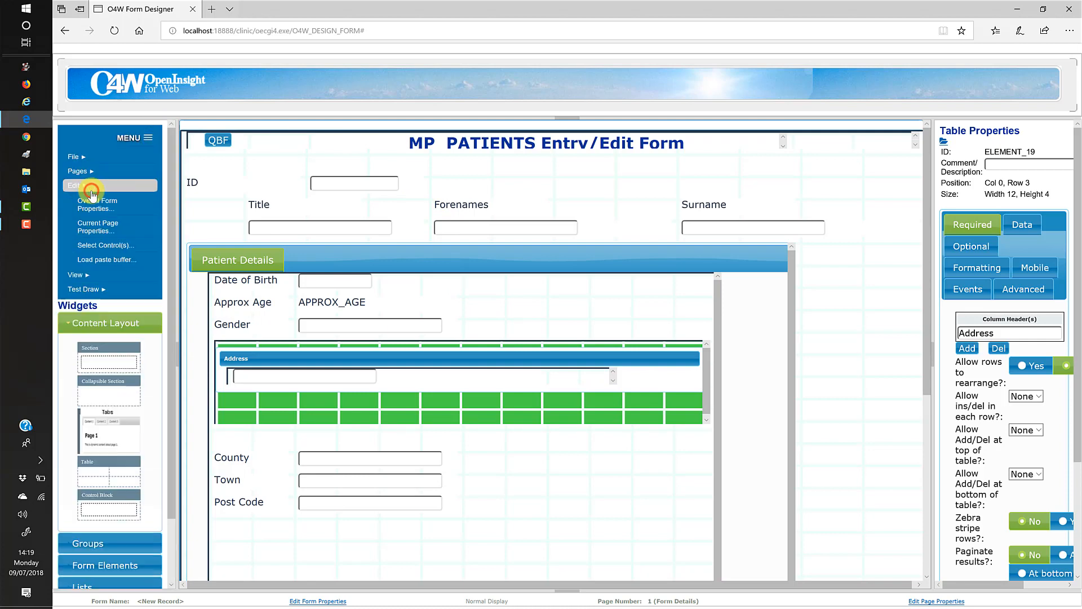
{"action": "left_click", "coordinate": [100, 227]}
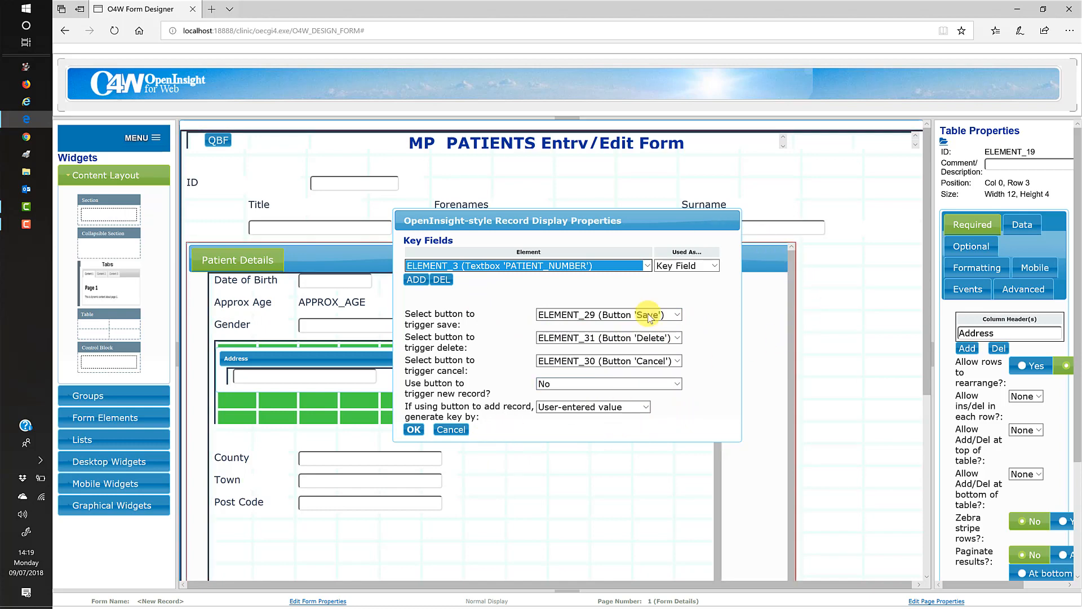
{"action": "left_click", "coordinate": [451, 430]}
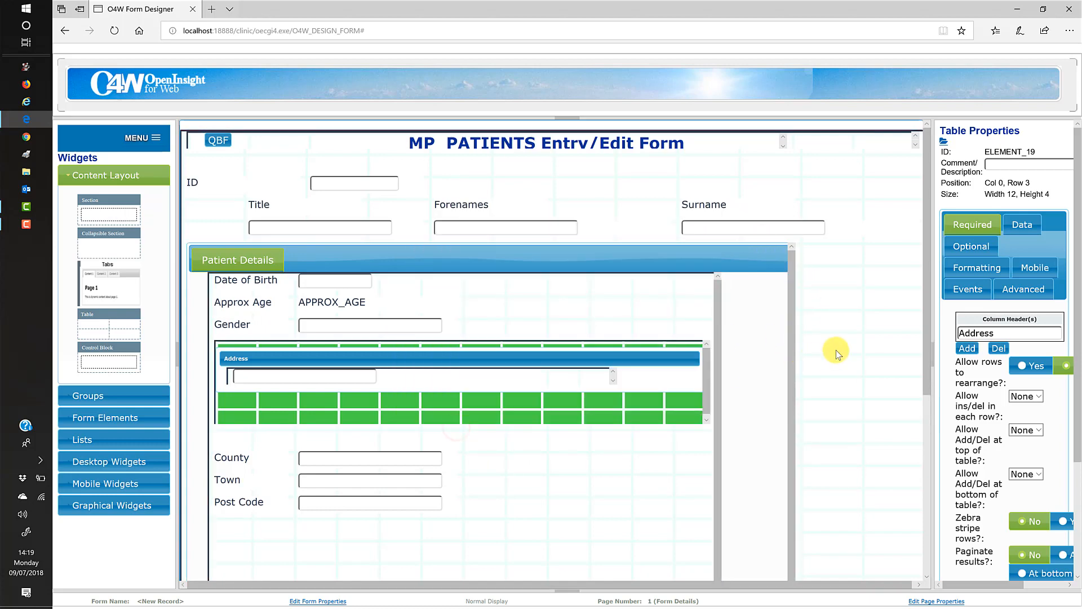
Make the Patient Details tab container and its inner page area wider and shorter, leaving more room above the Save, Cancel and Delete buttons.
{"action": "scroll", "coordinate": [836, 350], "scroll_direction": "down", "scroll_amount": 3}
{"action": "scroll", "coordinate": [836, 350], "scroll_direction": "down", "scroll_amount": 2}
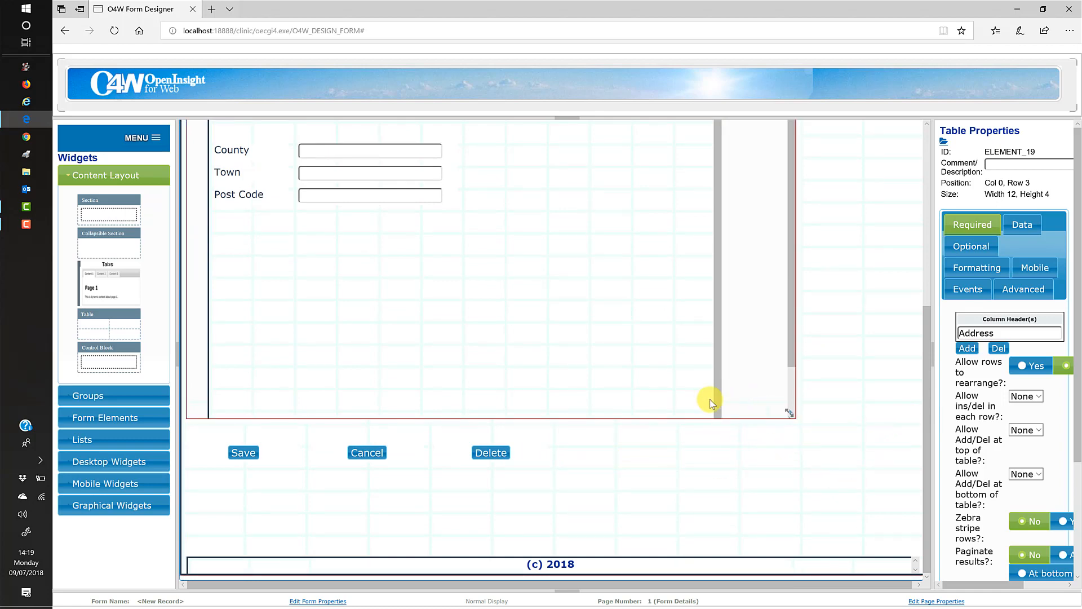
{"action": "scroll", "coordinate": [751, 379], "scroll_direction": "down", "scroll_amount": 1}
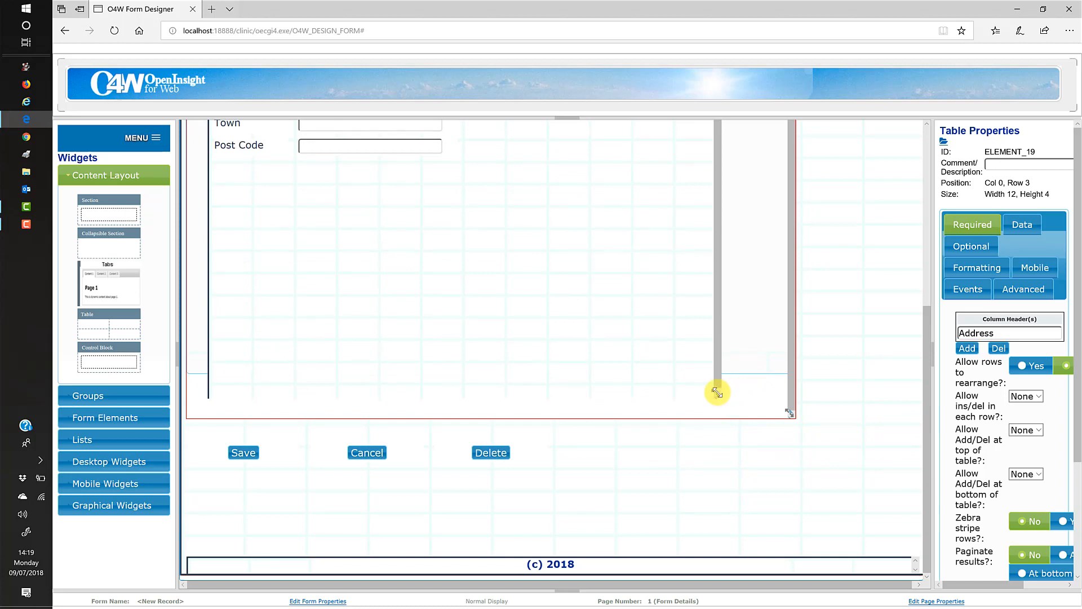
{"action": "left_click_drag", "start_coordinate": [717, 392], "coordinate": [776, 276]}
{"action": "left_click_drag", "start_coordinate": [788, 415], "coordinate": [851, 339]}
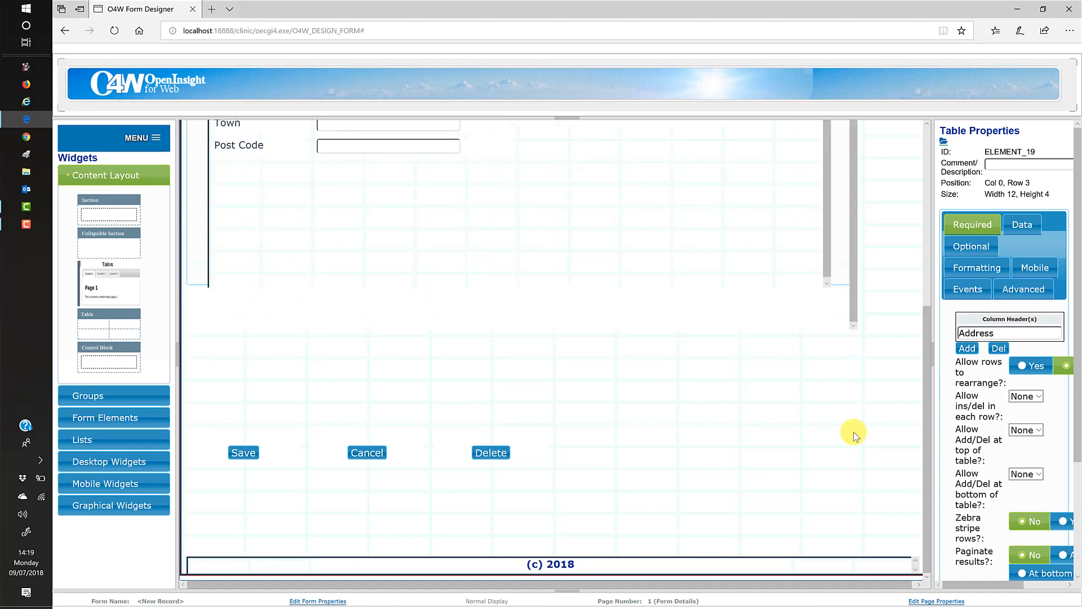
Save the form under the name PATIENTS.
{"action": "scroll", "coordinate": [854, 431], "scroll_direction": "up", "scroll_amount": 6}
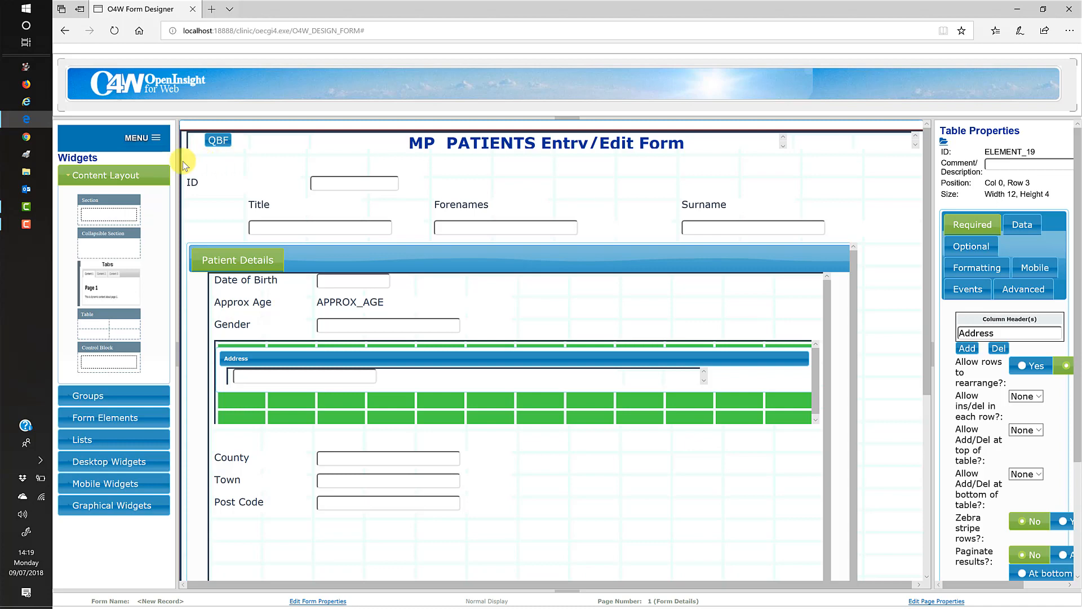
{"action": "left_click", "coordinate": [156, 138]}
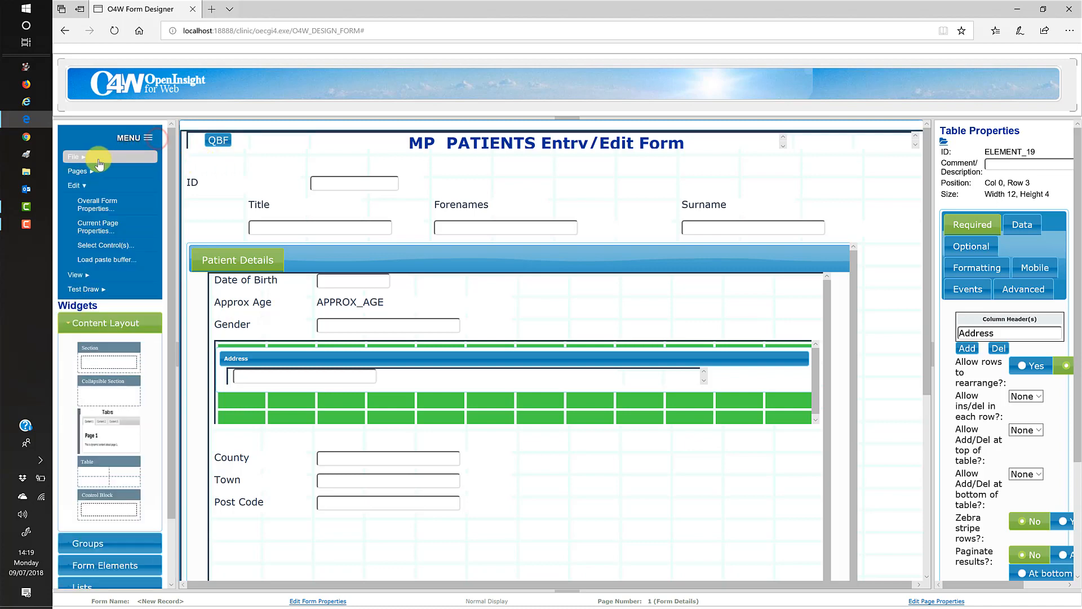
{"action": "left_click", "coordinate": [75, 157]}
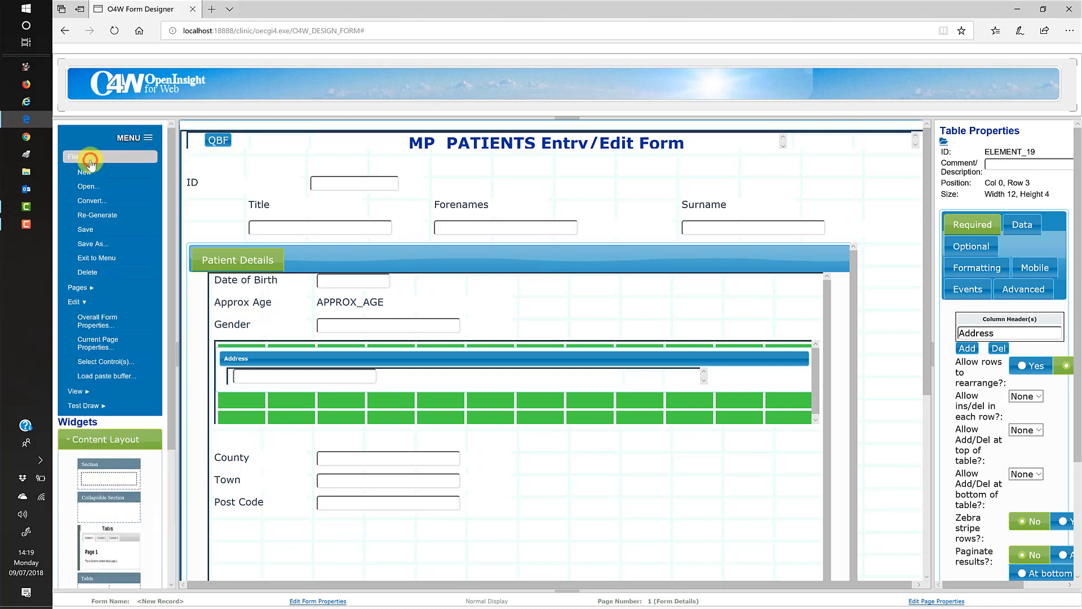
{"action": "left_click", "coordinate": [99, 226]}
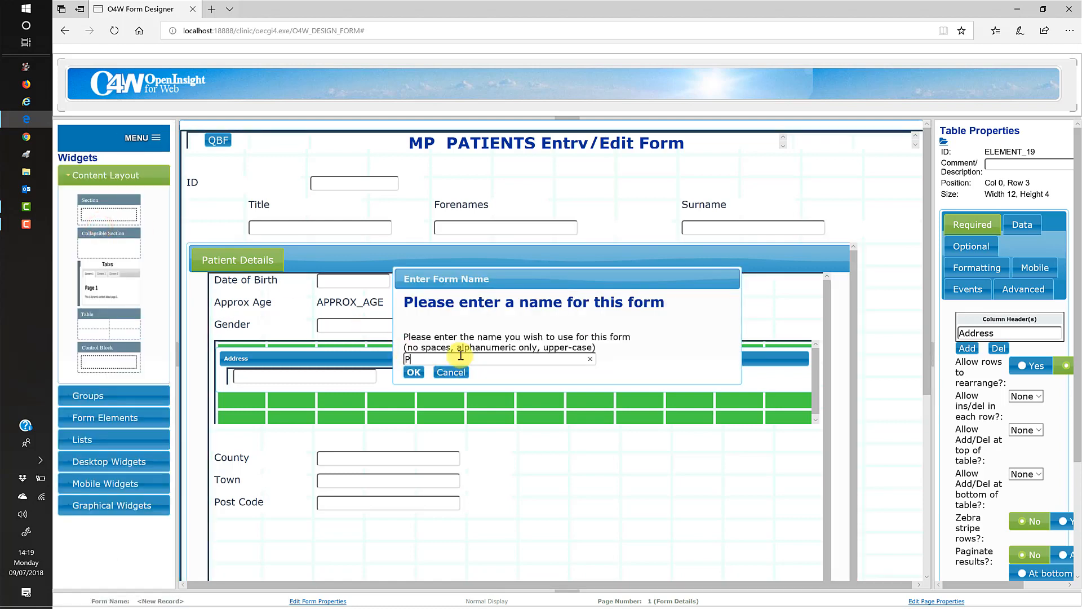
{"action": "left_click", "coordinate": [414, 376]}
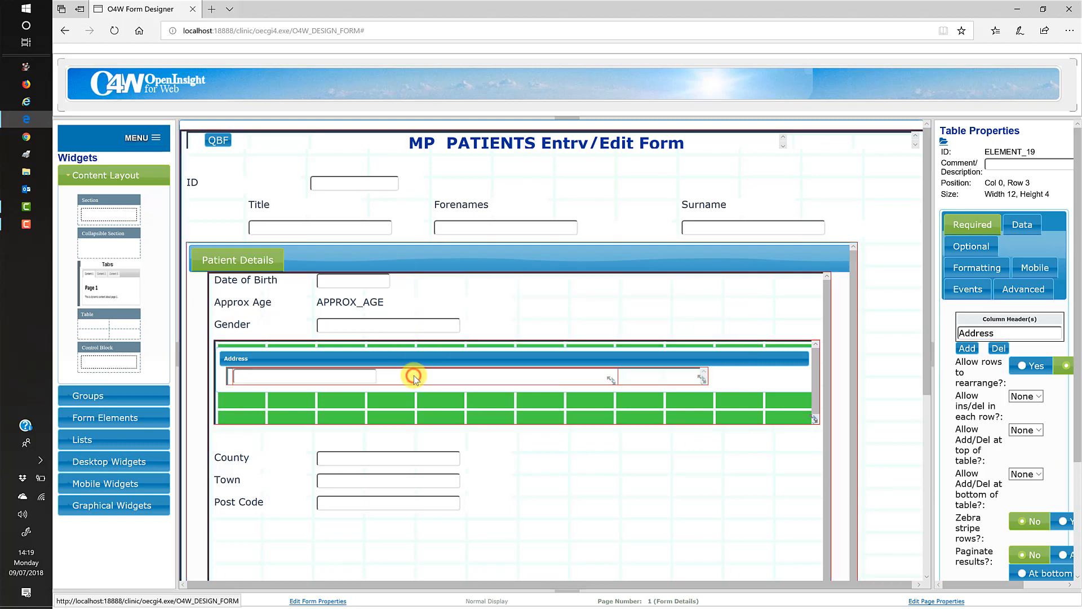
Test-draw the form in desktop mode, inspect its File and QBF menus, and close the preview.
{"action": "left_click", "coordinate": [153, 139]}
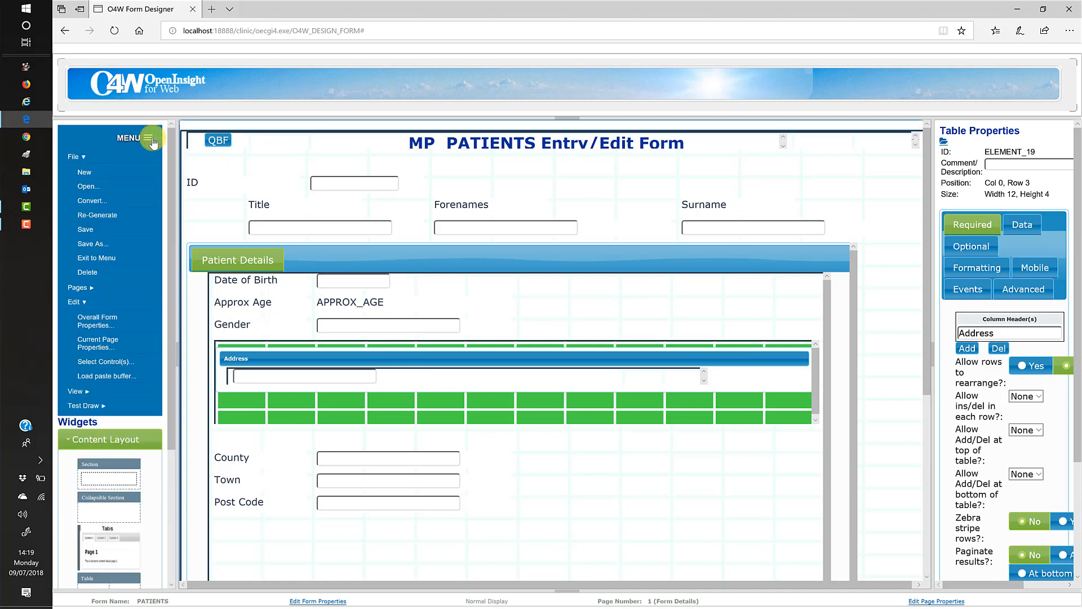
{"action": "left_click", "coordinate": [81, 408]}
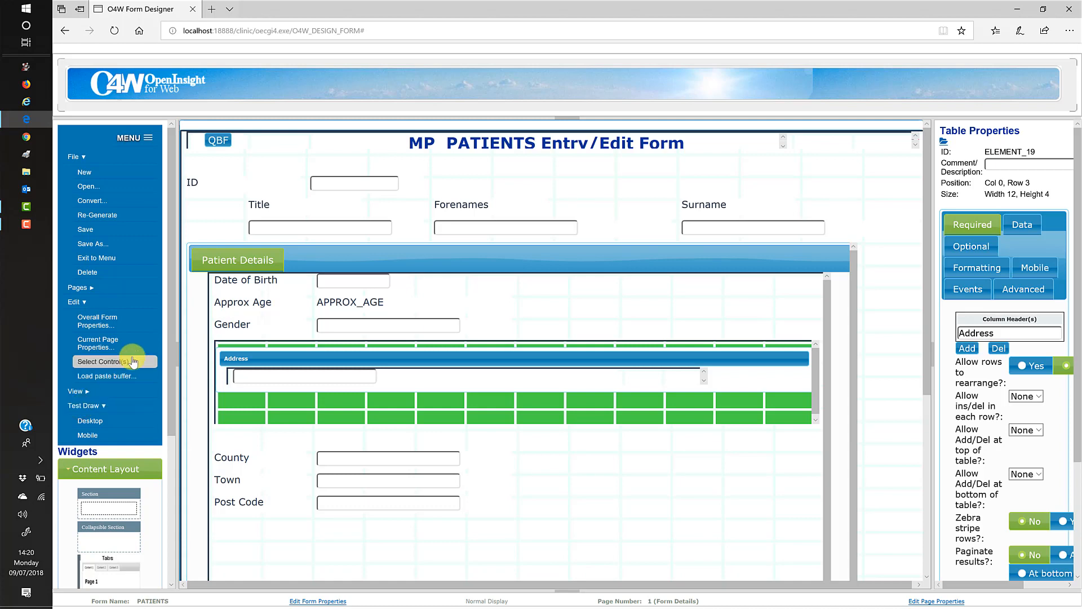
{"action": "left_click", "coordinate": [95, 421]}
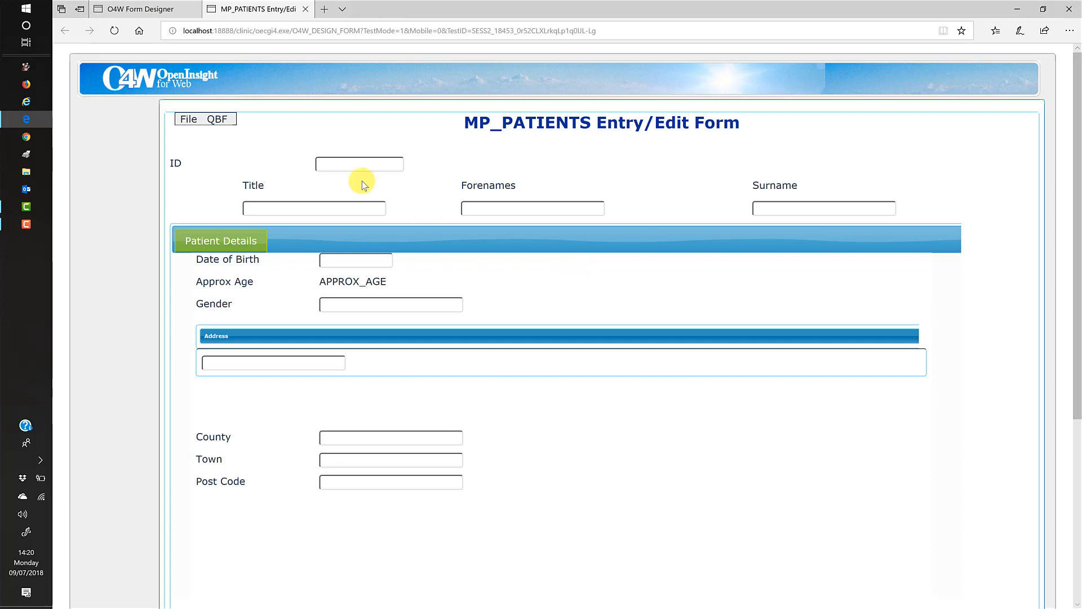
{"action": "left_click", "coordinate": [192, 115]}
{"action": "mouse_move", "coordinate": [215, 122]}
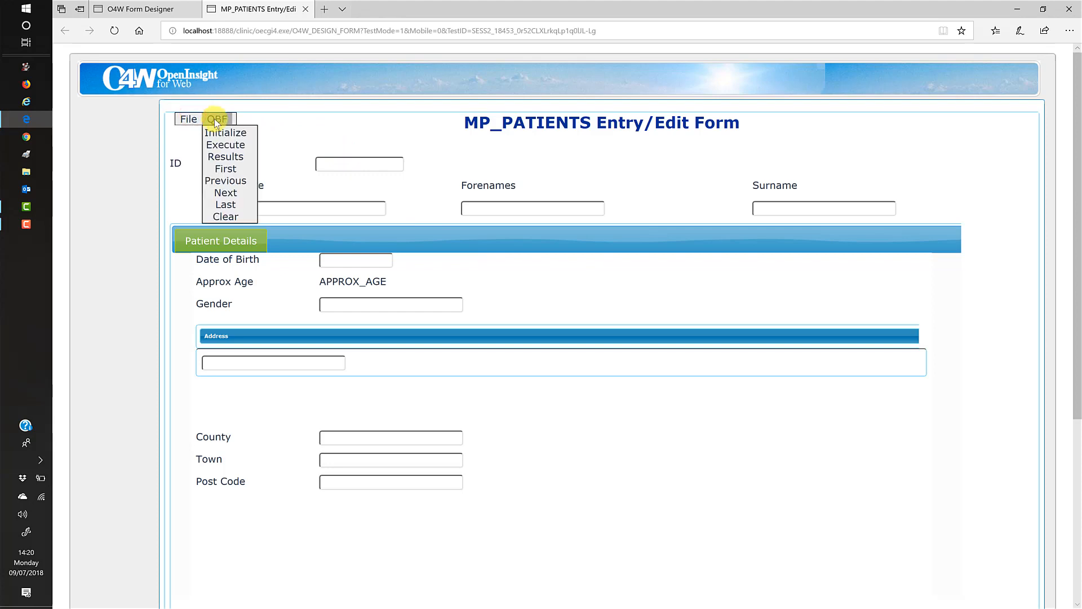
{"action": "left_click", "coordinate": [305, 130]}
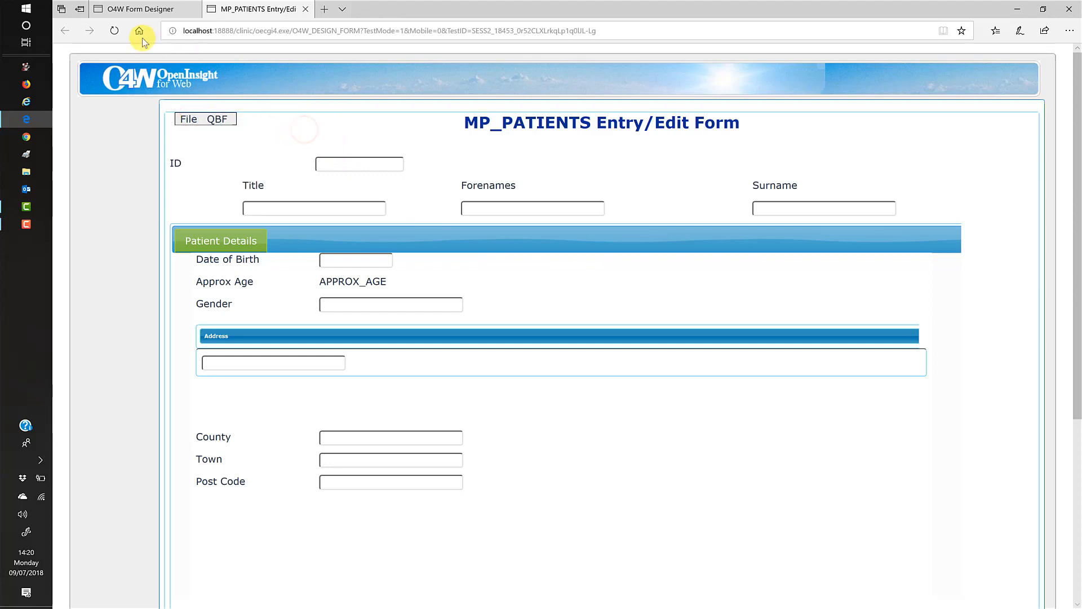
{"action": "left_click", "coordinate": [305, 9]}
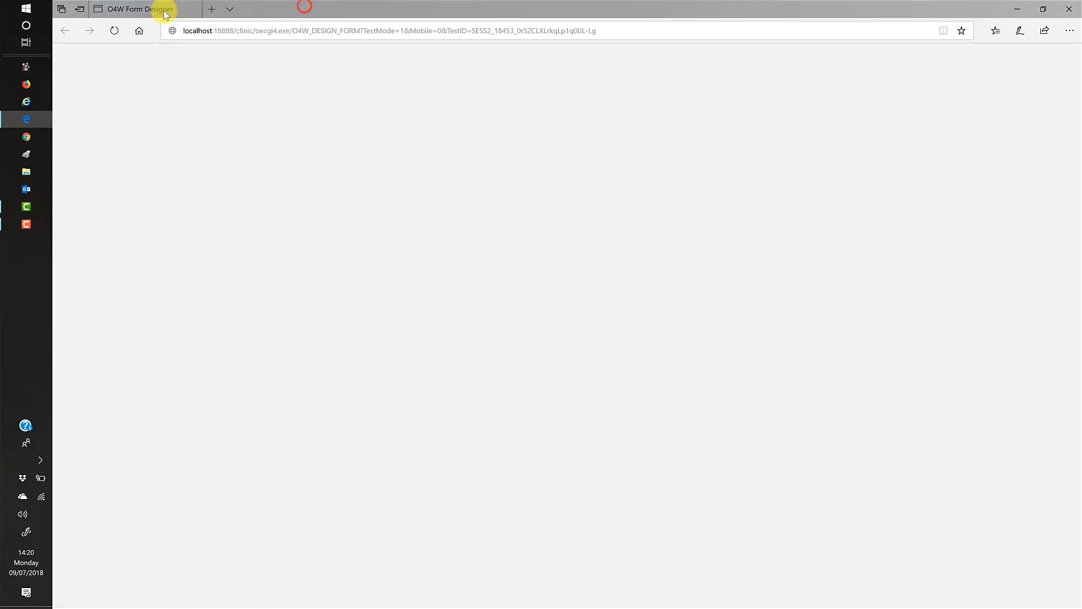
Test-draw the form in mobile mode, check its layout at narrow and wide browser widths, and close the preview.
{"action": "left_click", "coordinate": [154, 138]}
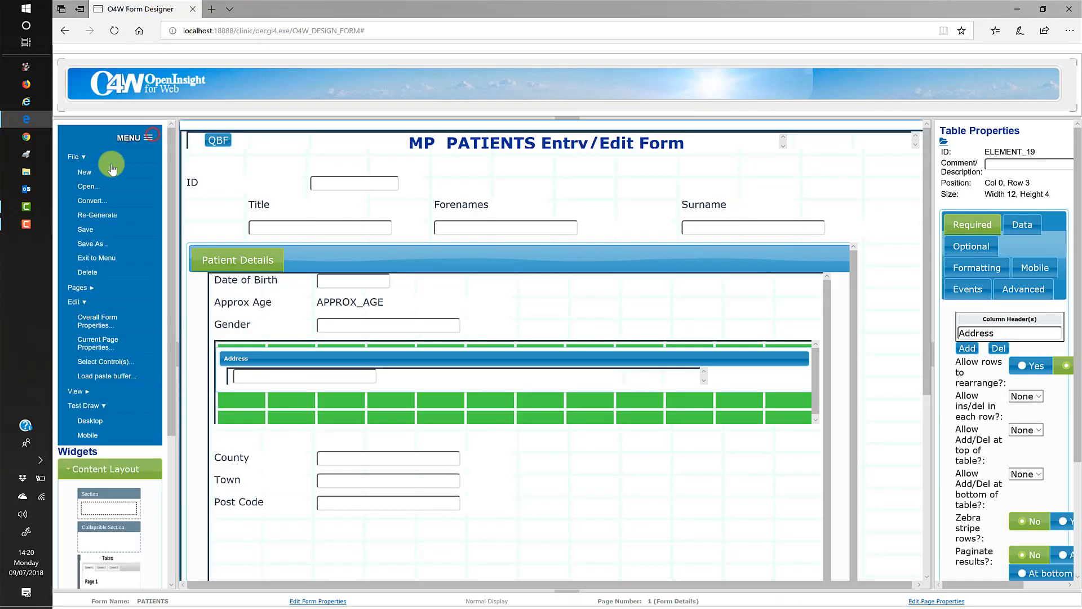
{"action": "left_click", "coordinate": [105, 436]}
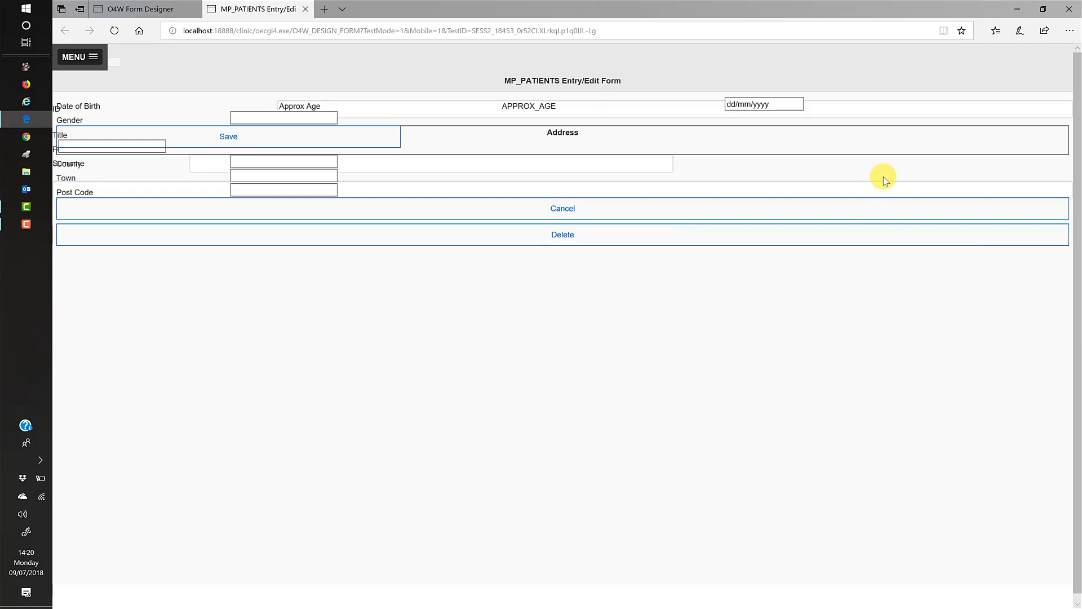
{"action": "left_click", "coordinate": [1043, 9]}
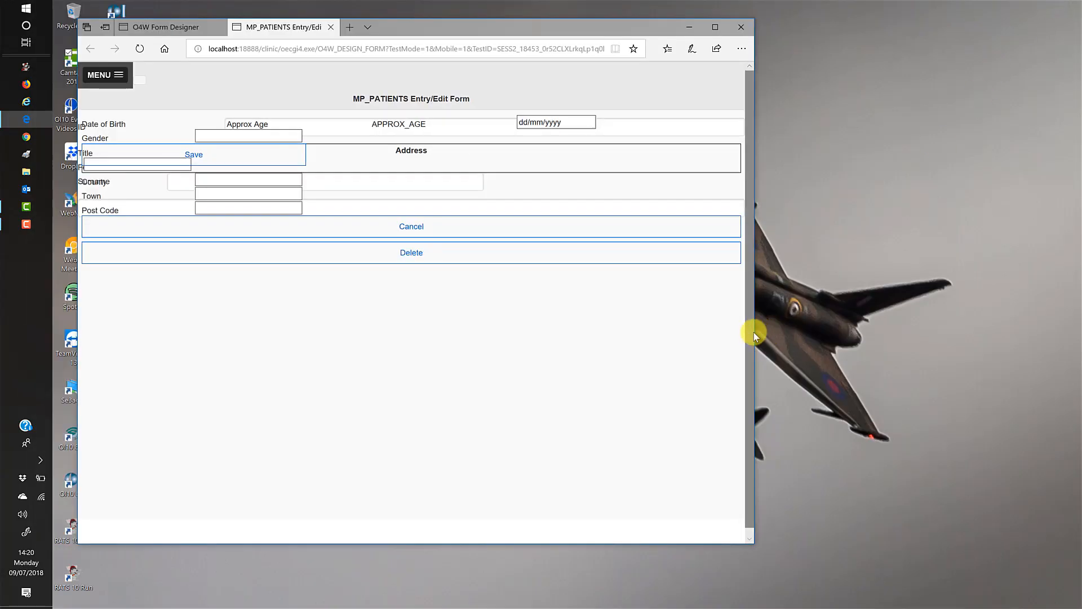
{"action": "left_click_drag", "start_coordinate": [754, 333], "coordinate": [219, 340]}
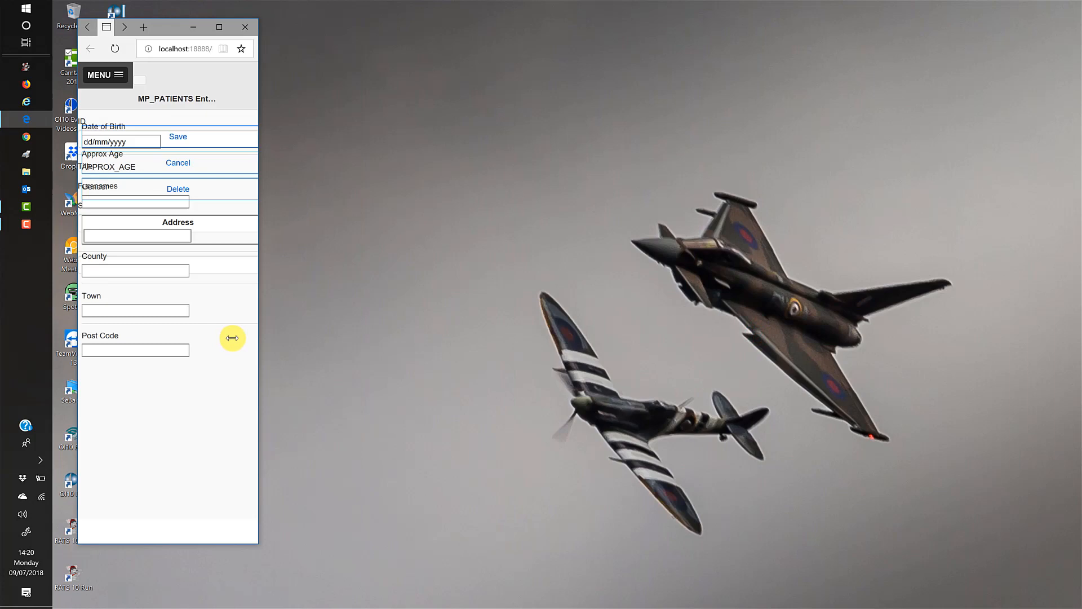
{"action": "left_click_drag", "start_coordinate": [232, 338], "coordinate": [277, 336]}
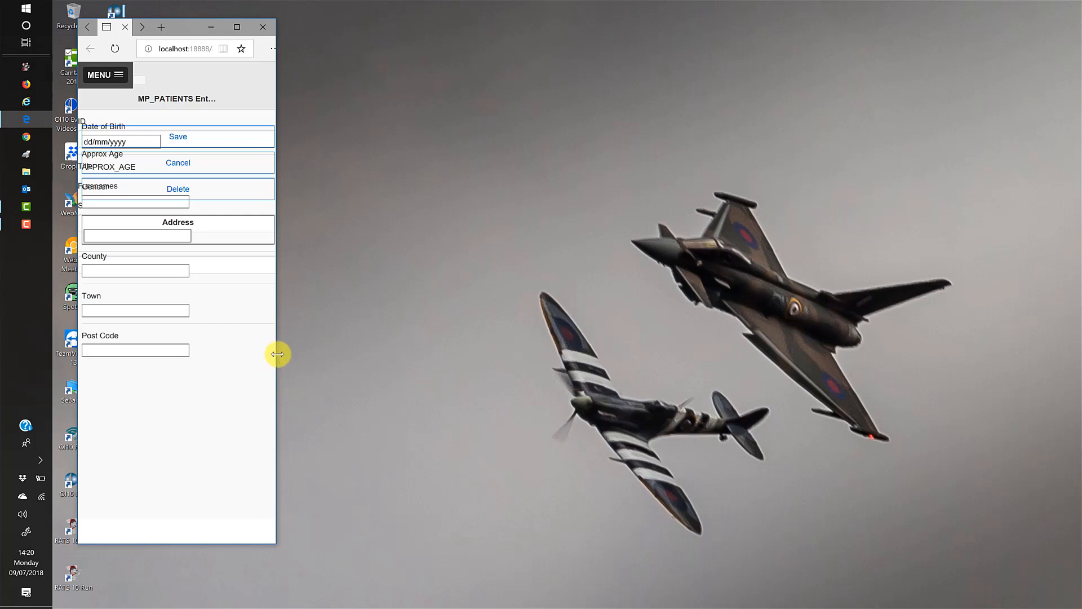
{"action": "left_click_drag", "start_coordinate": [280, 355], "coordinate": [1070, 415]}
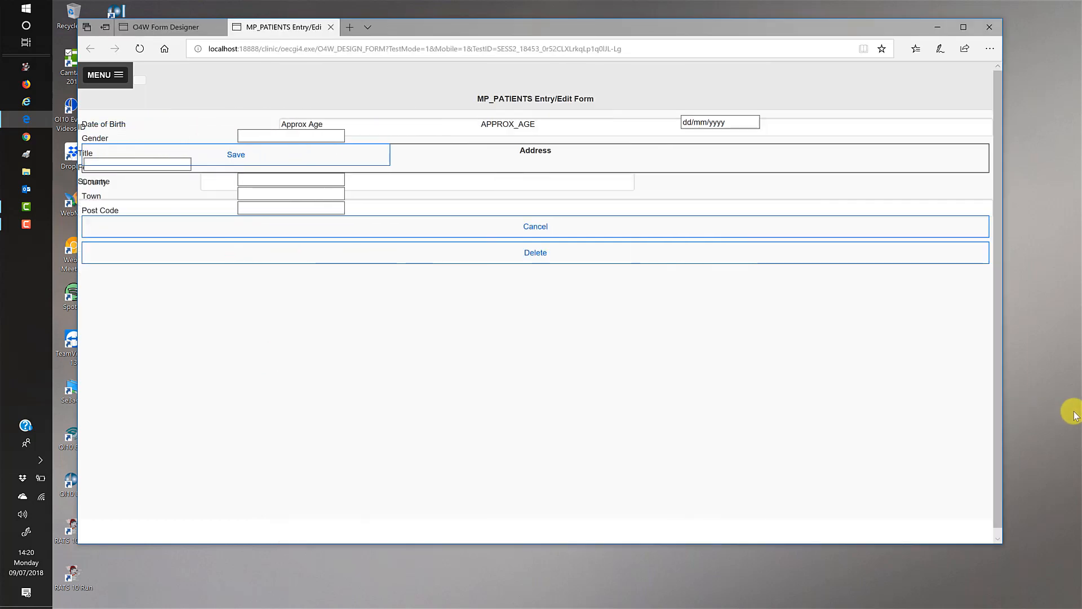
{"action": "left_click", "coordinate": [332, 28]}
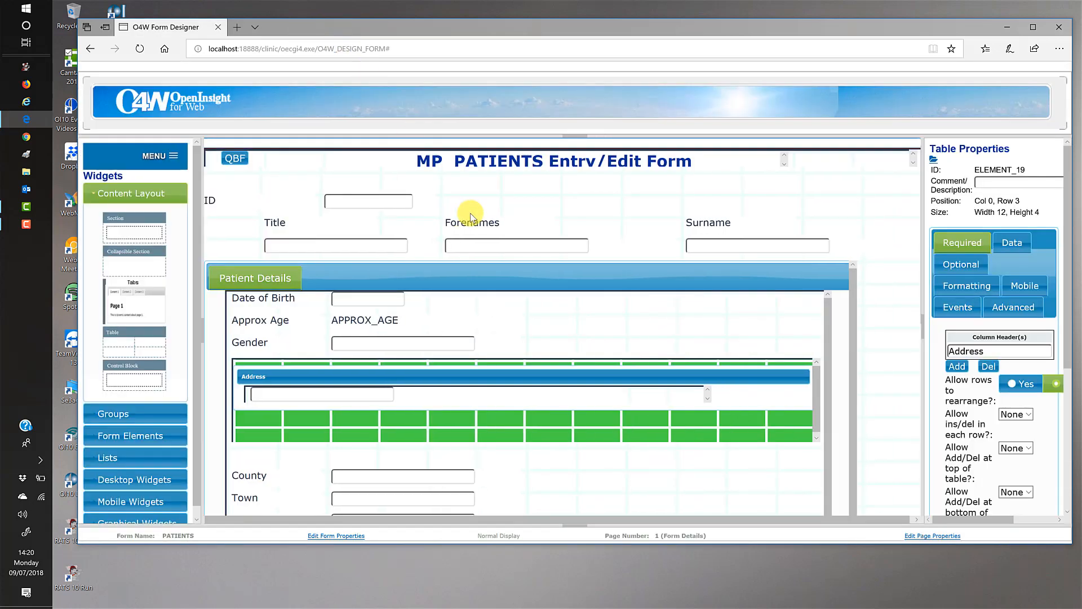
Exit the form designer to the O4W main menu, confirming leaving the page.
{"action": "left_click", "coordinate": [172, 156]}
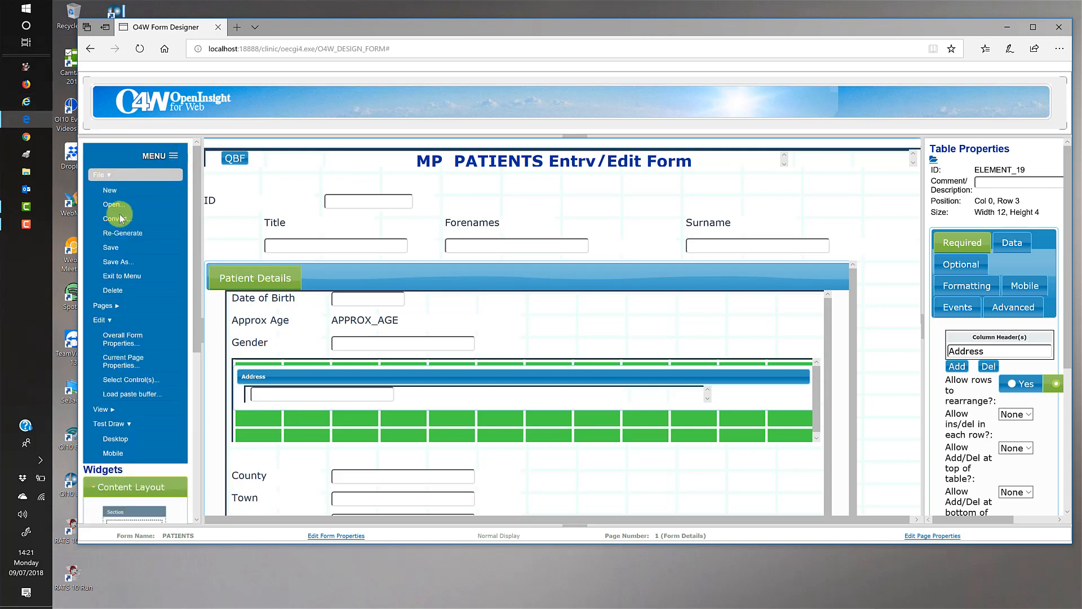
{"action": "left_click", "coordinate": [131, 277]}
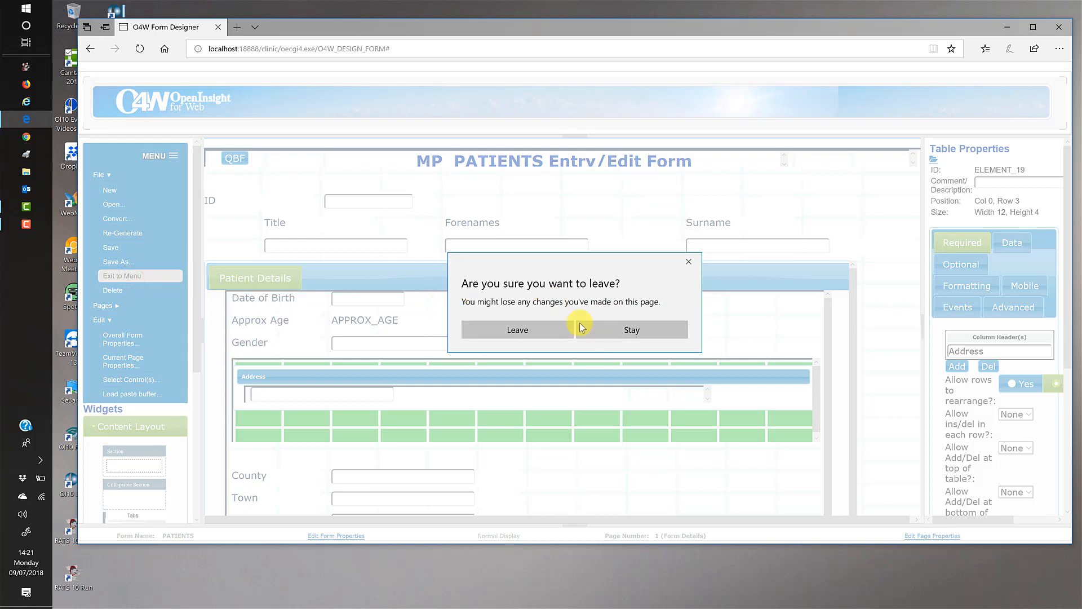
{"action": "left_click", "coordinate": [529, 328]}
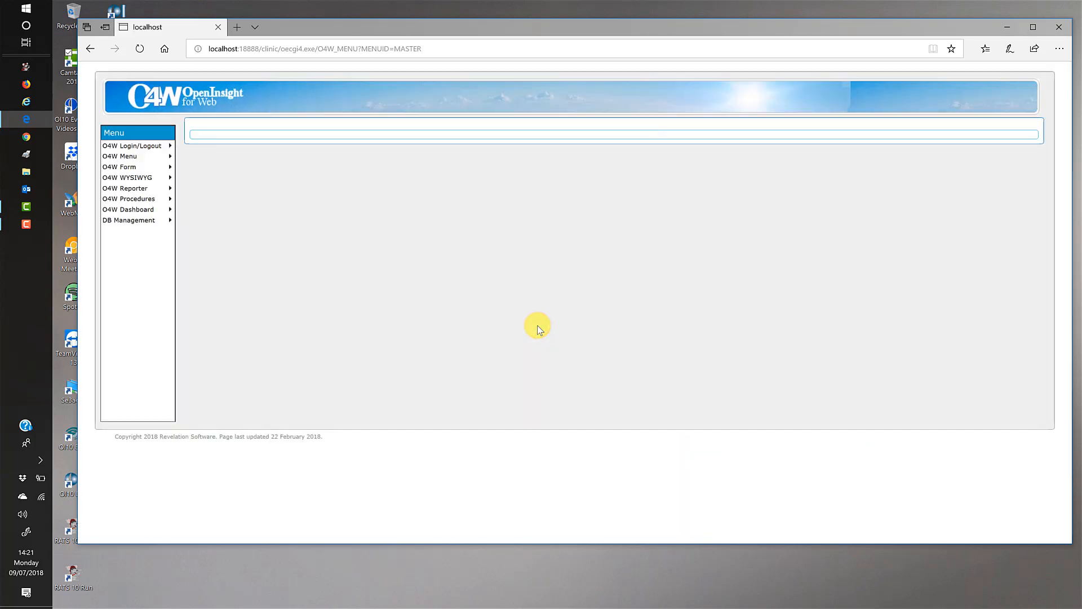
Test-run the PATIENTS (MP_PATIENTS Entry/Edit Form) WYSIWYG form in another tab.
{"action": "left_click", "coordinate": [132, 177]}
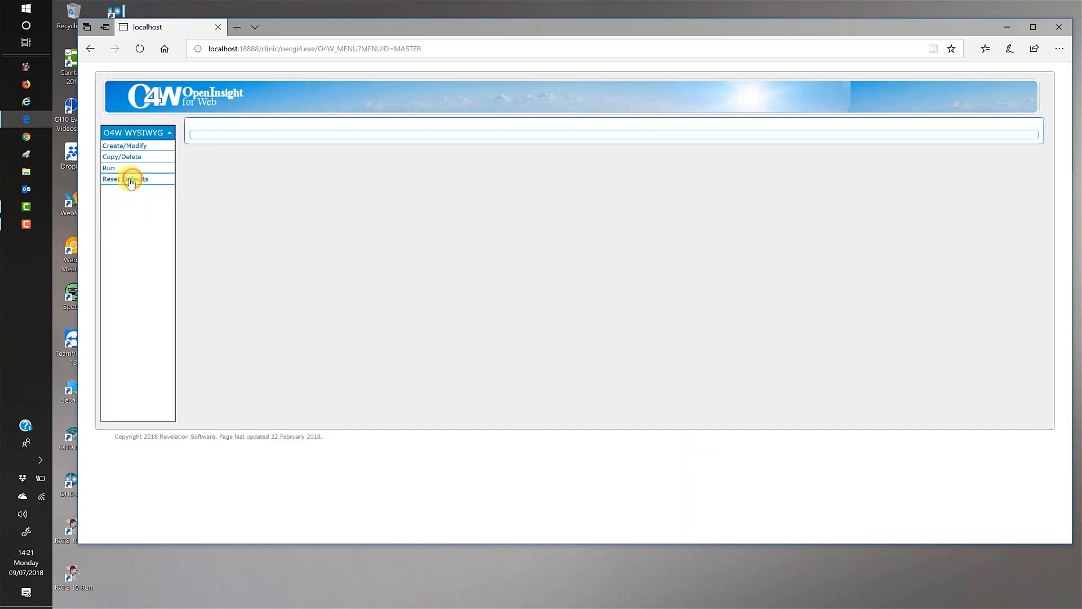
{"action": "left_click", "coordinate": [127, 174]}
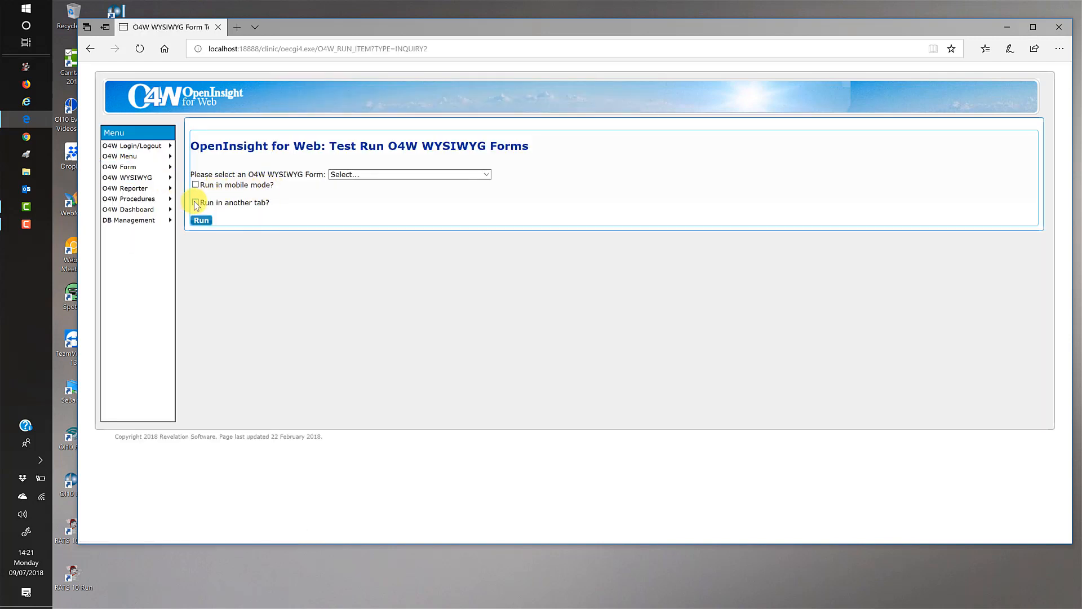
{"action": "left_click", "coordinate": [196, 203]}
{"action": "left_click", "coordinate": [485, 174]}
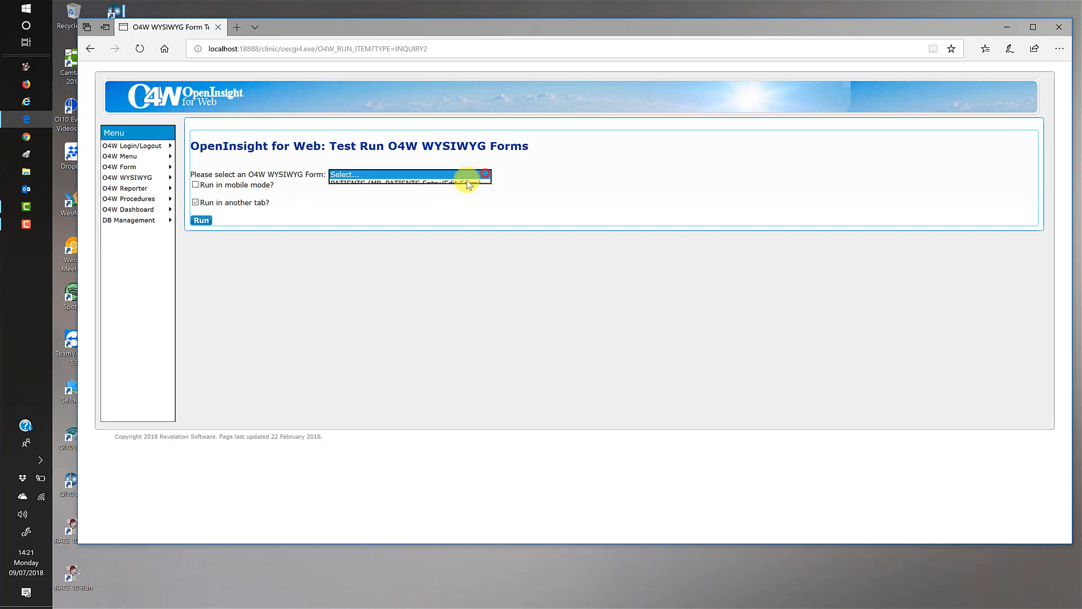
{"action": "left_click", "coordinate": [447, 184]}
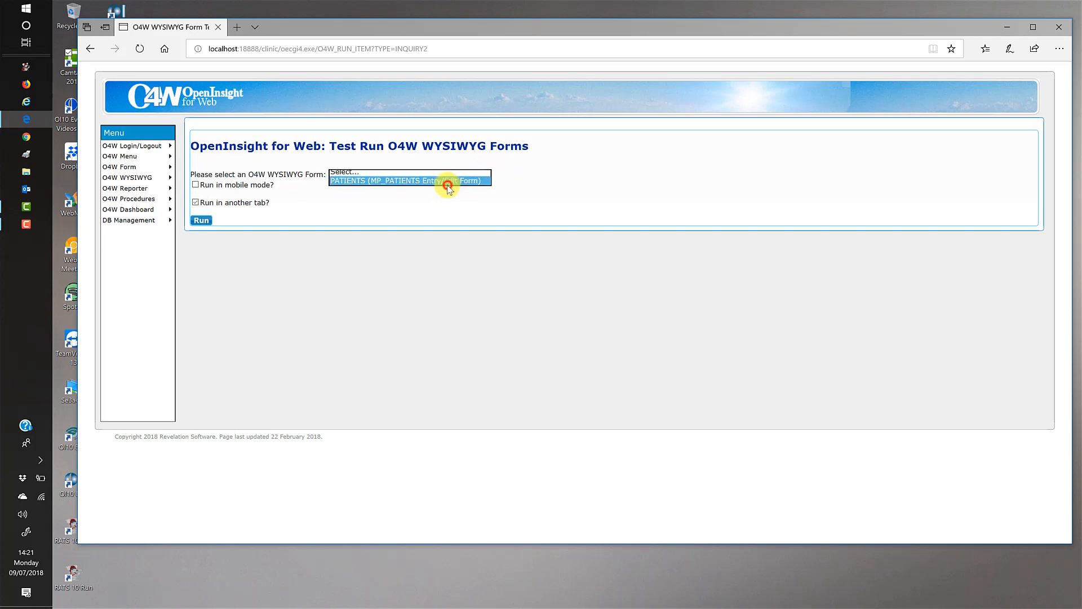
{"action": "left_click", "coordinate": [206, 221]}
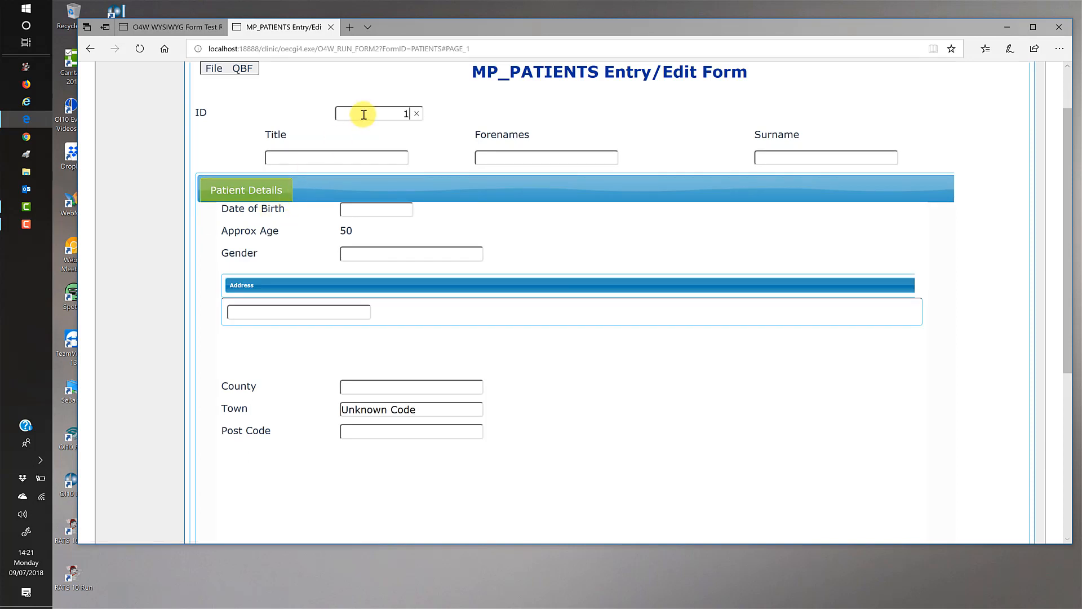
Load record ID 1 into the running form, discarding existing changes, review its fields, and close the form, confirming leaving the page.
{"action": "key", "text": "Return"}
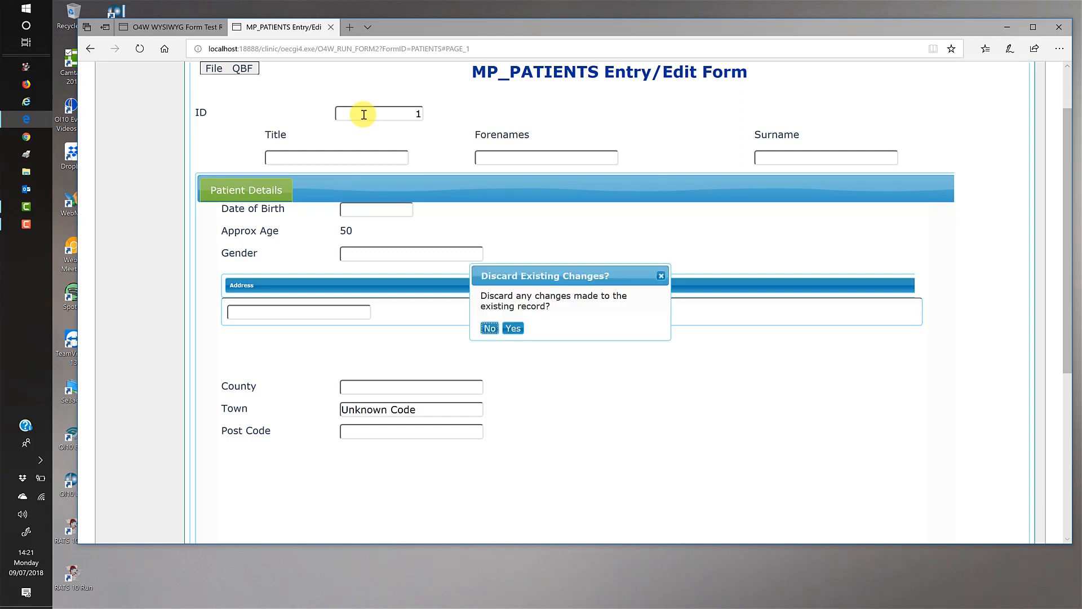
{"action": "left_click", "coordinate": [513, 329]}
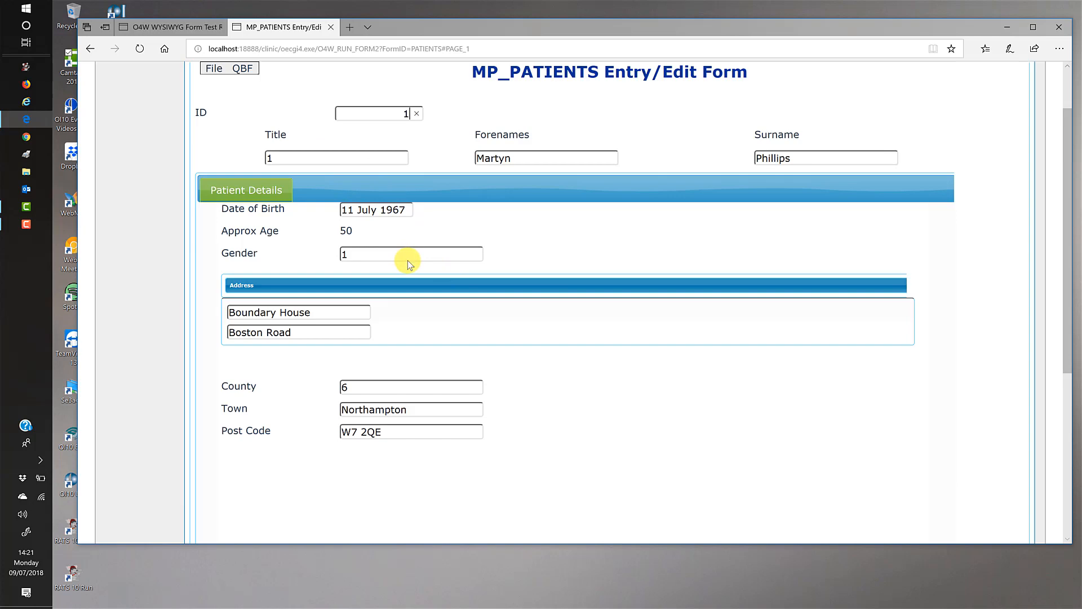
{"action": "left_click", "coordinate": [330, 27]}
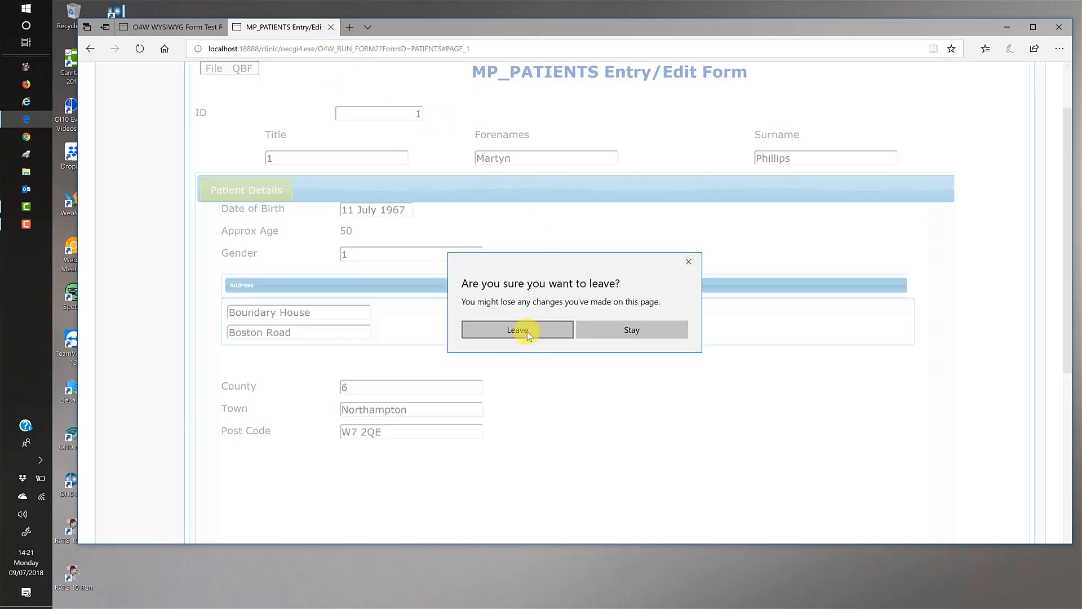
{"action": "left_click", "coordinate": [535, 329]}
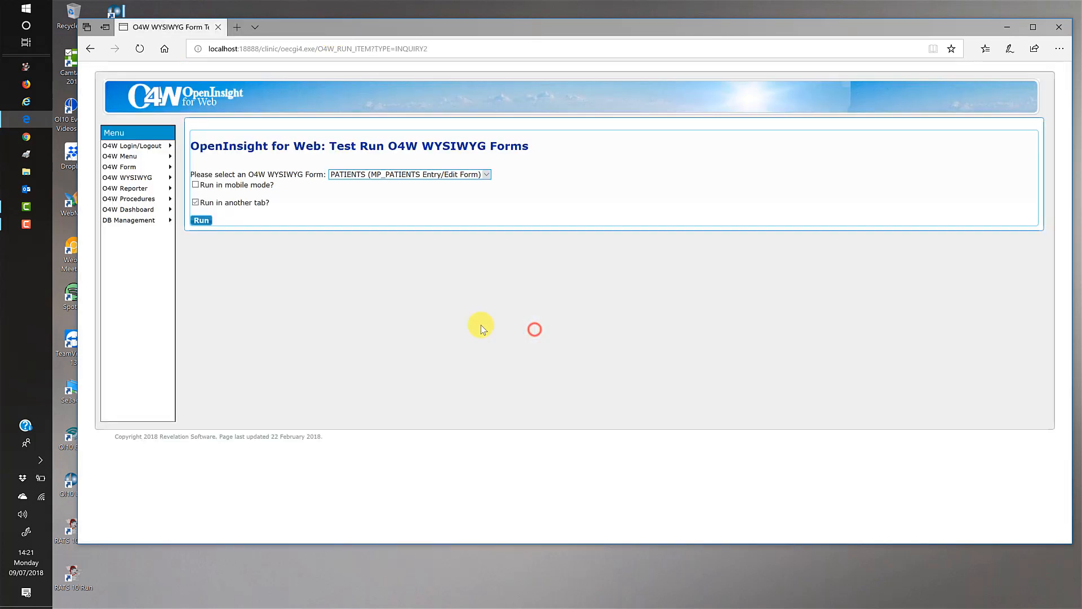
Return to the WYSIWYG form designer and open the existing PATIENTS form for modification.
{"action": "left_click", "coordinate": [138, 178]}
{"action": "left_click", "coordinate": [142, 147]}
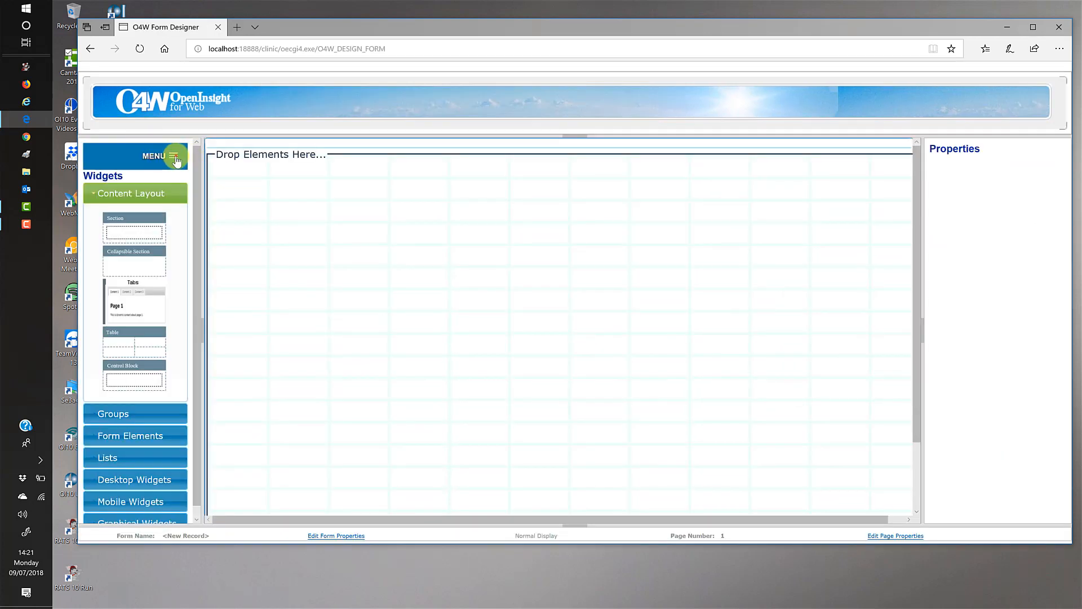
{"action": "left_click", "coordinate": [173, 156]}
{"action": "left_click", "coordinate": [107, 175]}
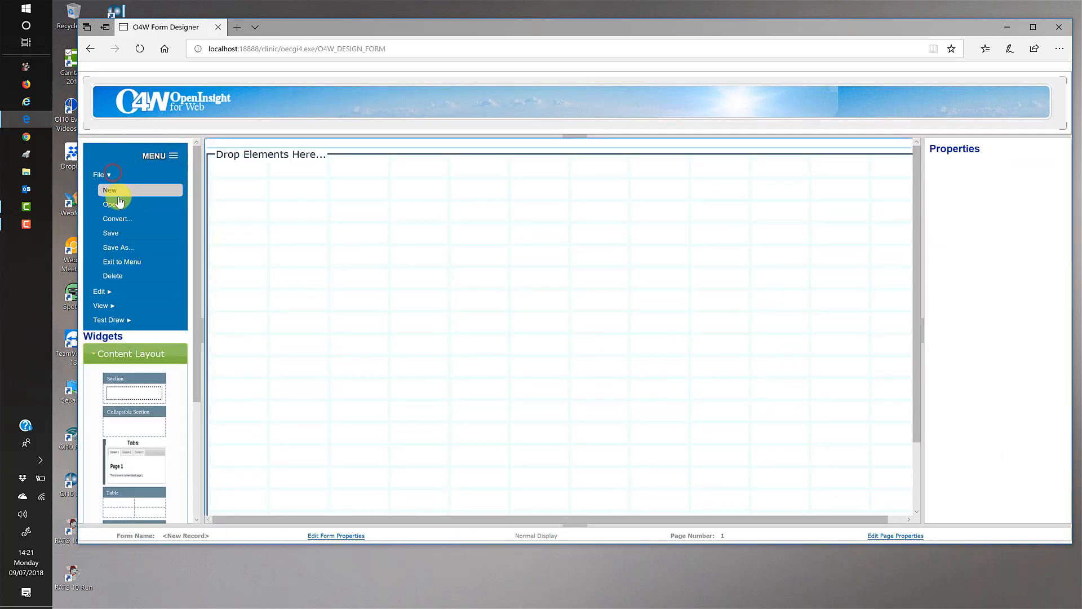
{"action": "left_click", "coordinate": [120, 205]}
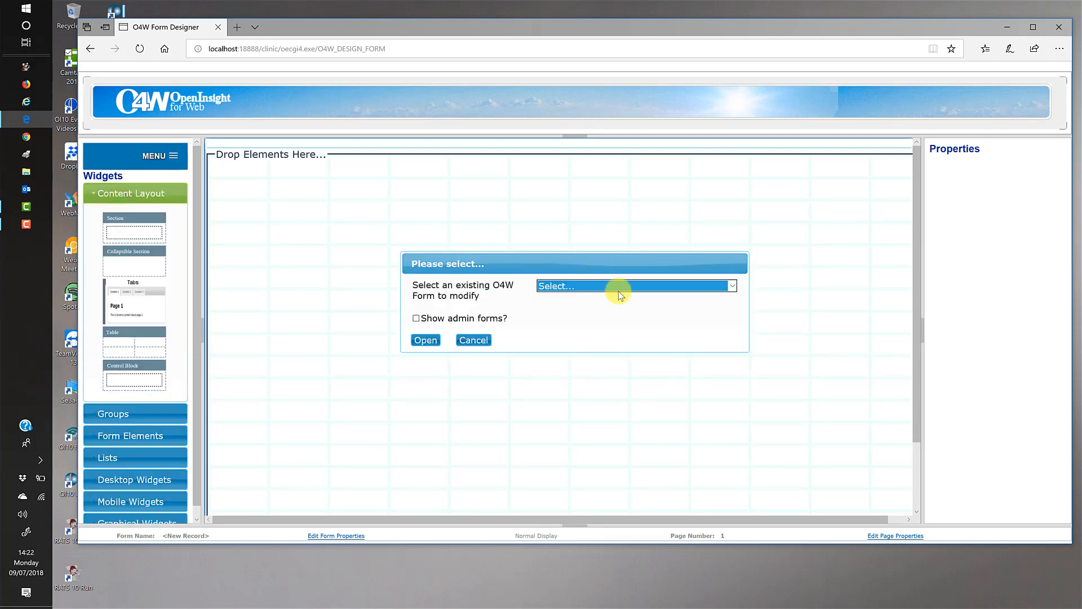
{"action": "left_click", "coordinate": [617, 288]}
{"action": "left_click", "coordinate": [588, 296]}
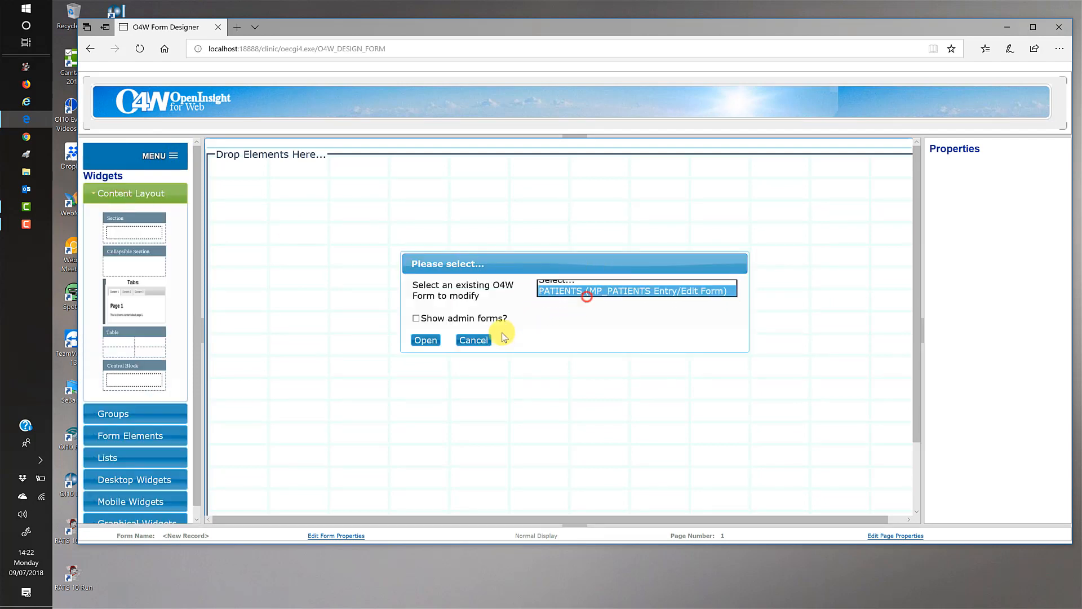
{"action": "left_click", "coordinate": [426, 340]}
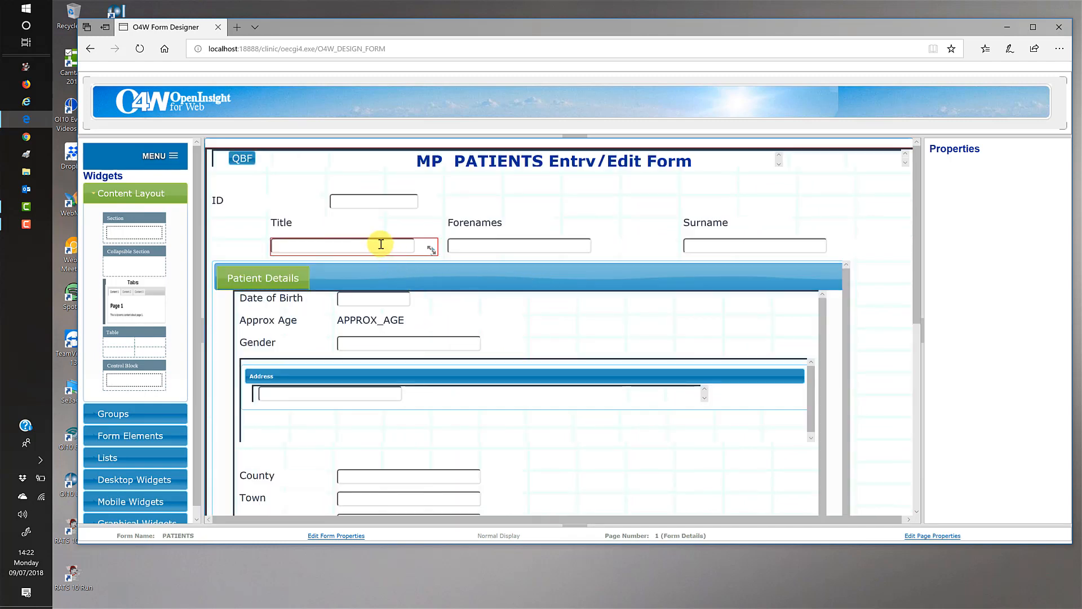
Change the Title textbox's element type to Listbox (Select Menu).
{"action": "left_click", "coordinate": [381, 243]}
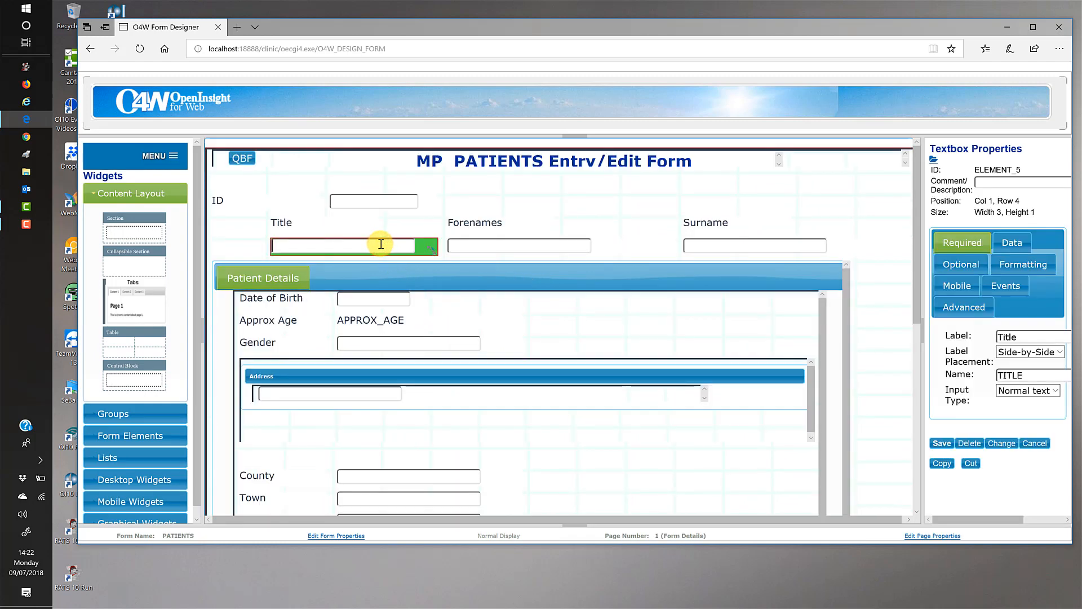
{"action": "left_click", "coordinate": [934, 159]}
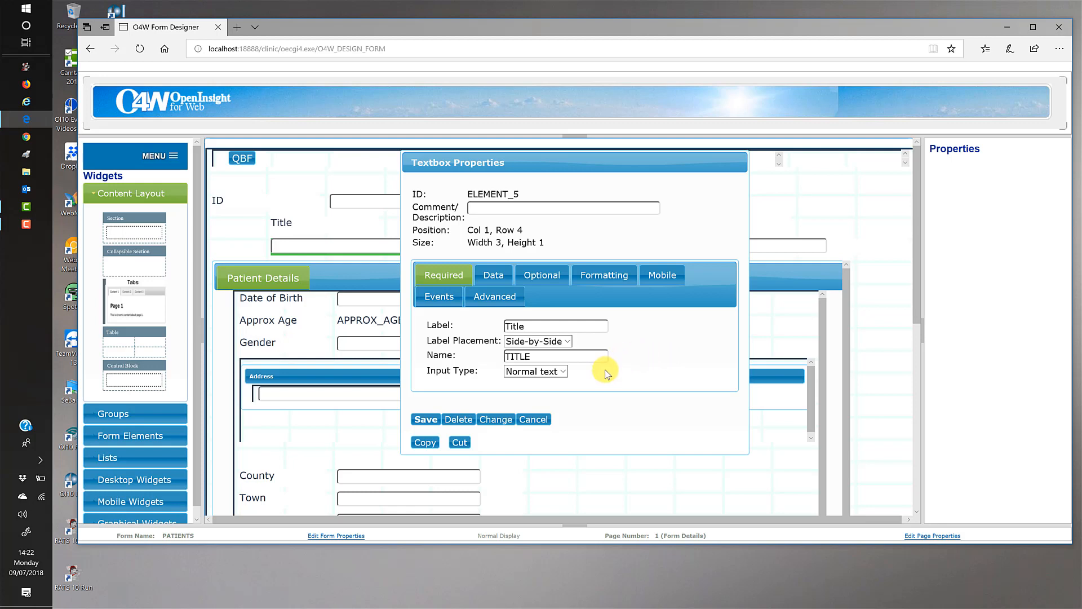
{"action": "left_click", "coordinate": [503, 419]}
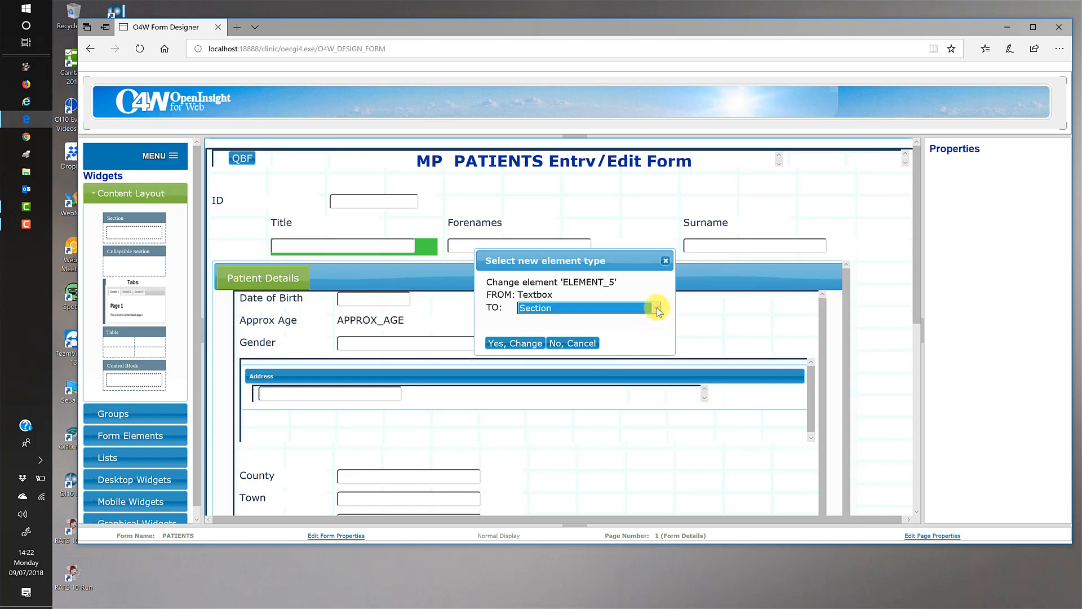
{"action": "left_click", "coordinate": [657, 309]}
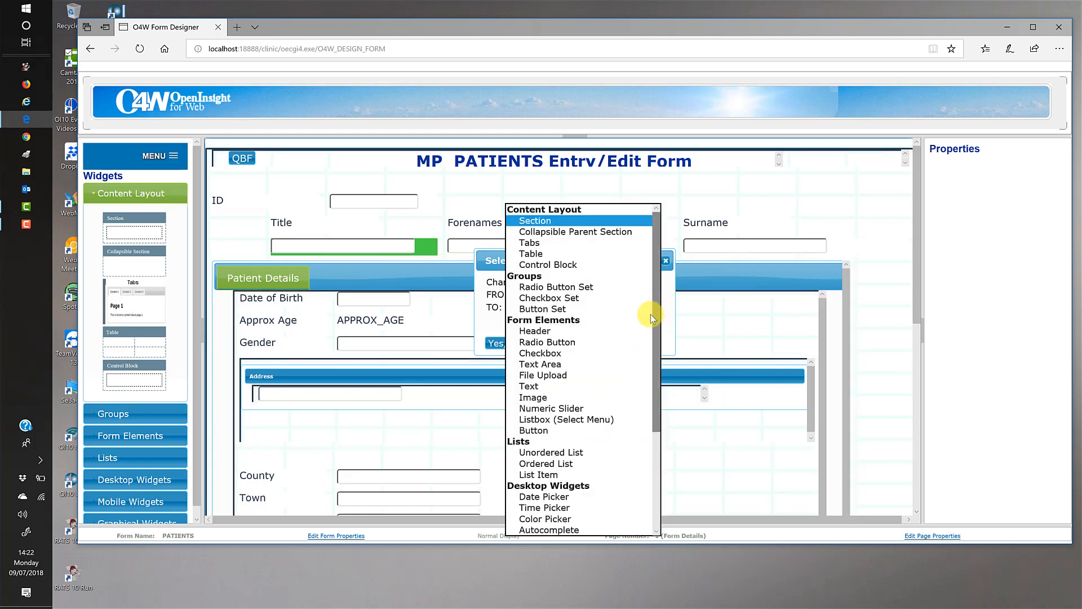
{"action": "scroll", "coordinate": [584, 463], "scroll_direction": "down", "scroll_amount": 1}
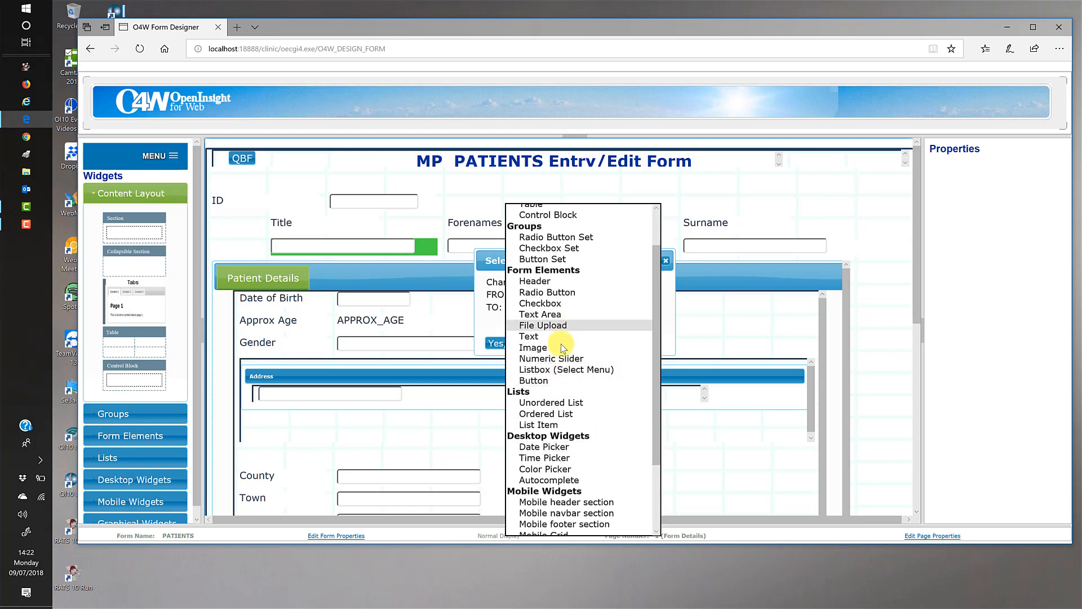
{"action": "left_click", "coordinate": [565, 369]}
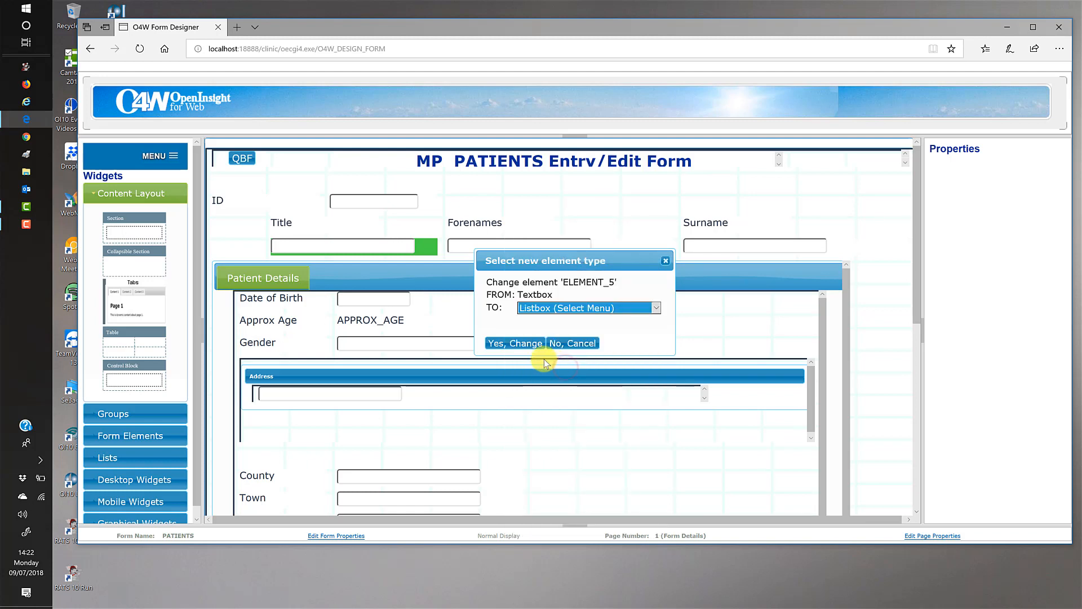
{"action": "left_click", "coordinate": [524, 344]}
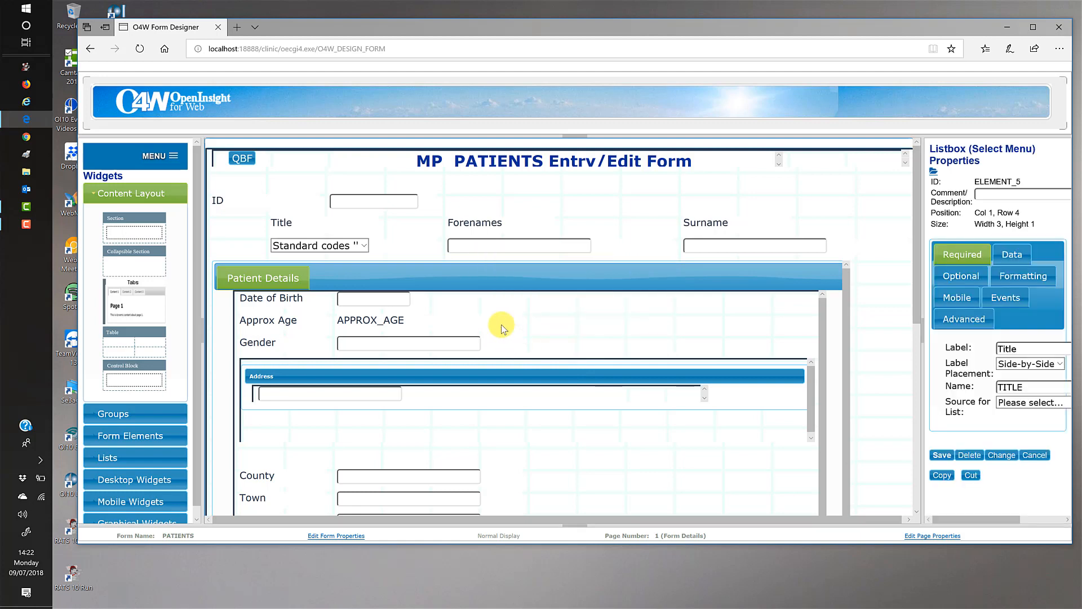
Set the Title listbox's source to Table with specific code record, using MP_SYSTEM_CODES as the table for choices.
{"action": "left_click", "coordinate": [935, 174]}
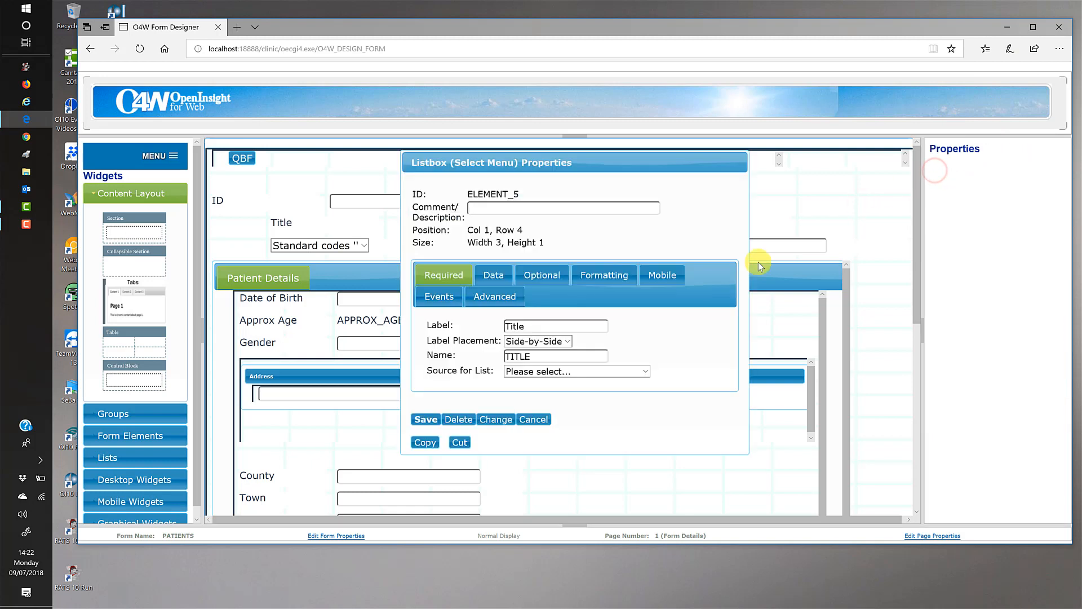
{"action": "left_click", "coordinate": [647, 369]}
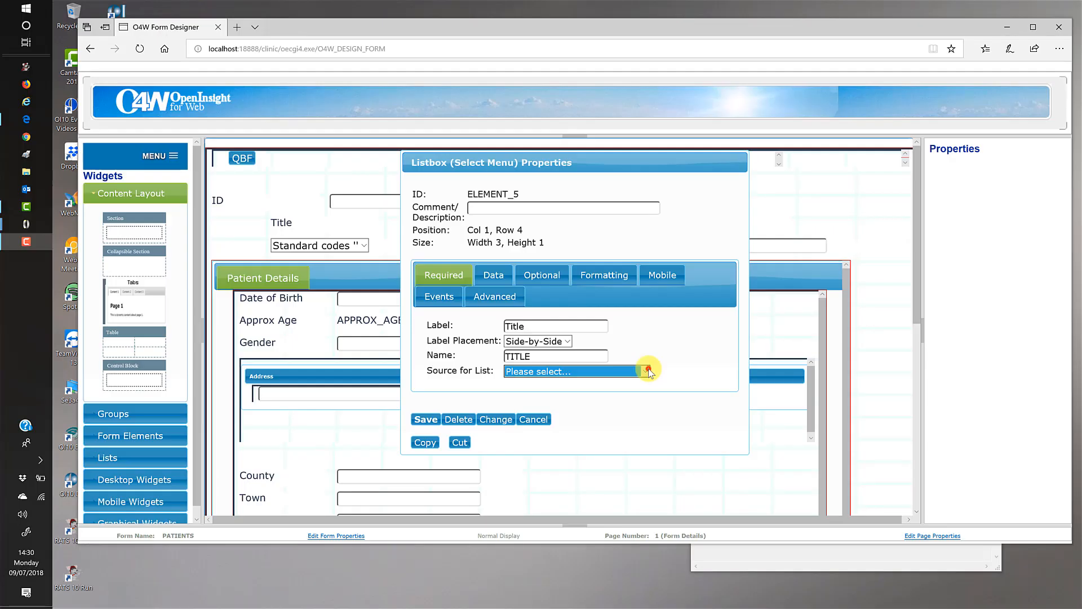
{"action": "left_click", "coordinate": [647, 370]}
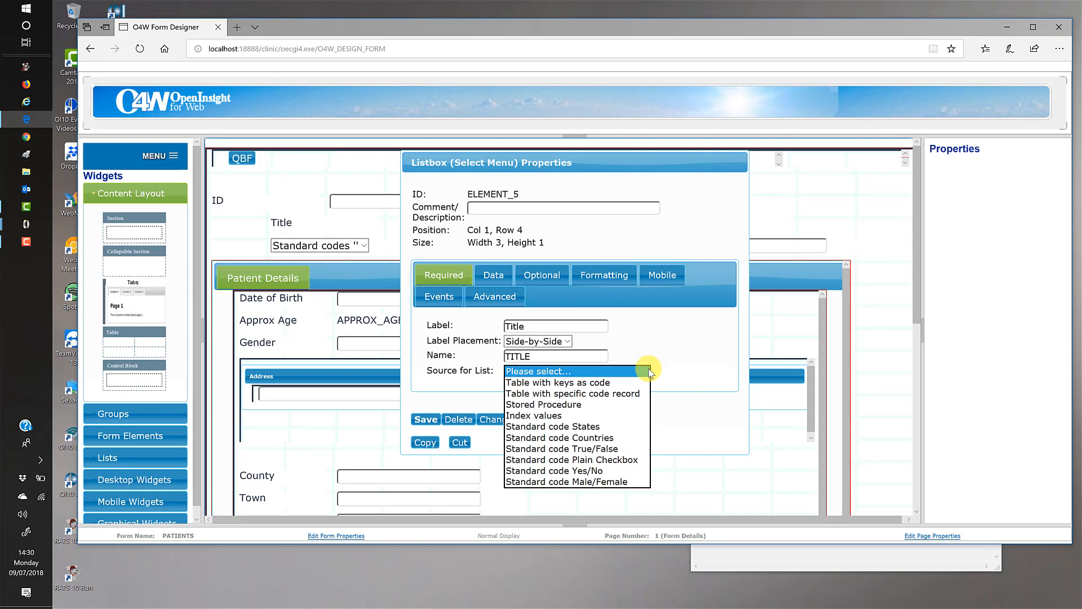
{"action": "left_click", "coordinate": [629, 393]}
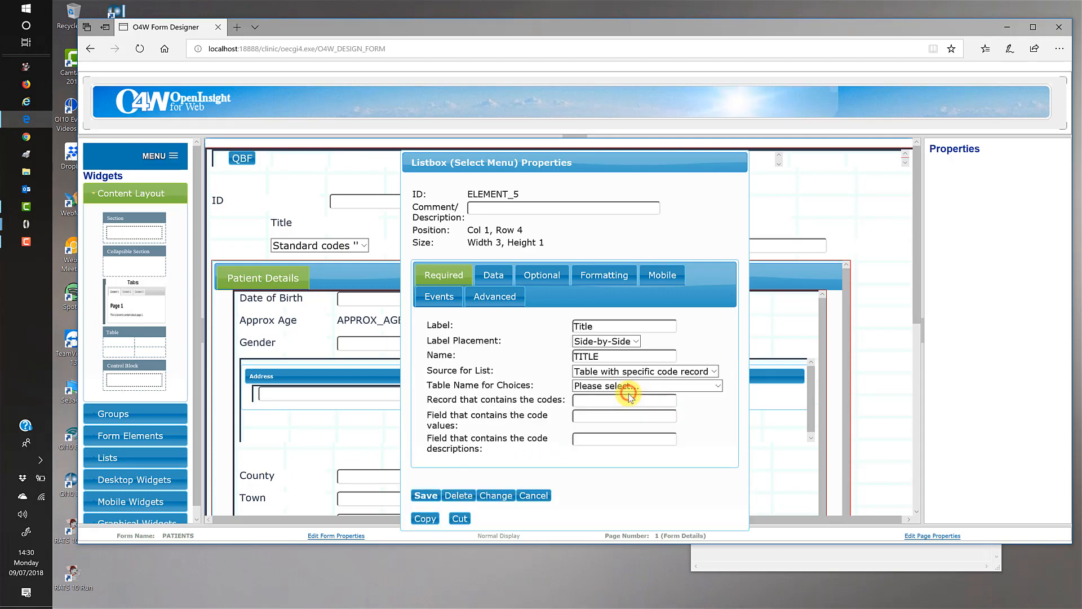
{"action": "left_click", "coordinate": [712, 391]}
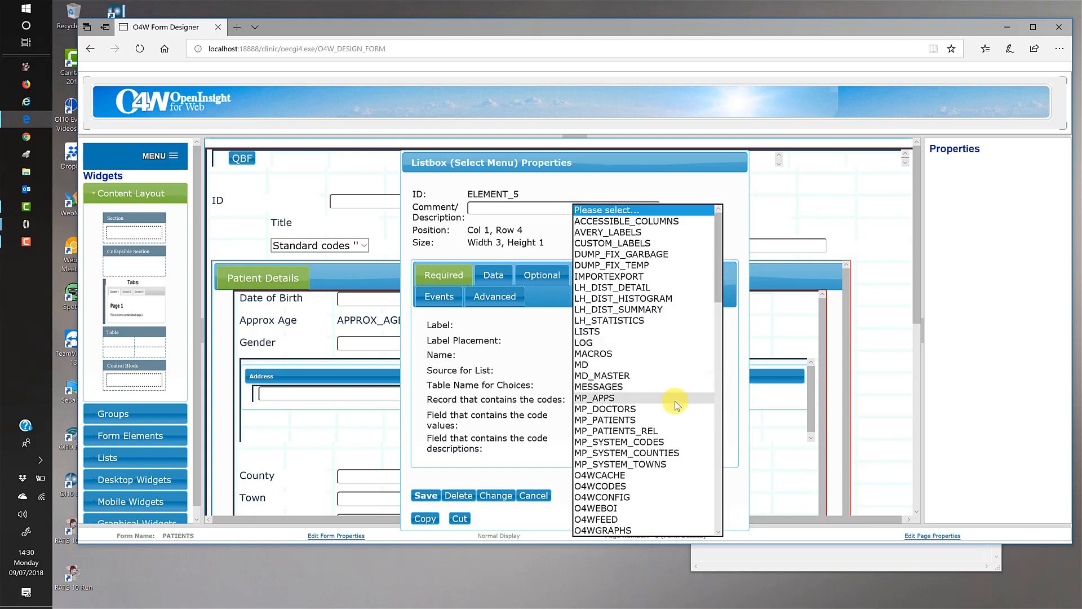
{"action": "left_click", "coordinate": [672, 442]}
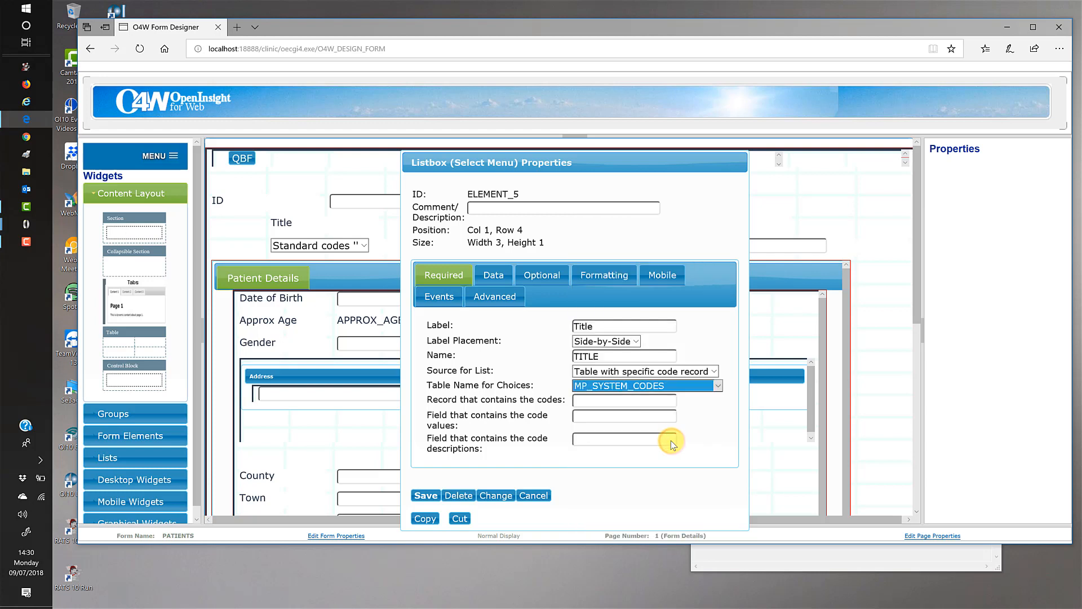
Set the code record to PEOPLE_TITLES with code values in field 1 and descriptions in field 2, and save the Title listbox's properties.
{"action": "left_click", "coordinate": [630, 401]}
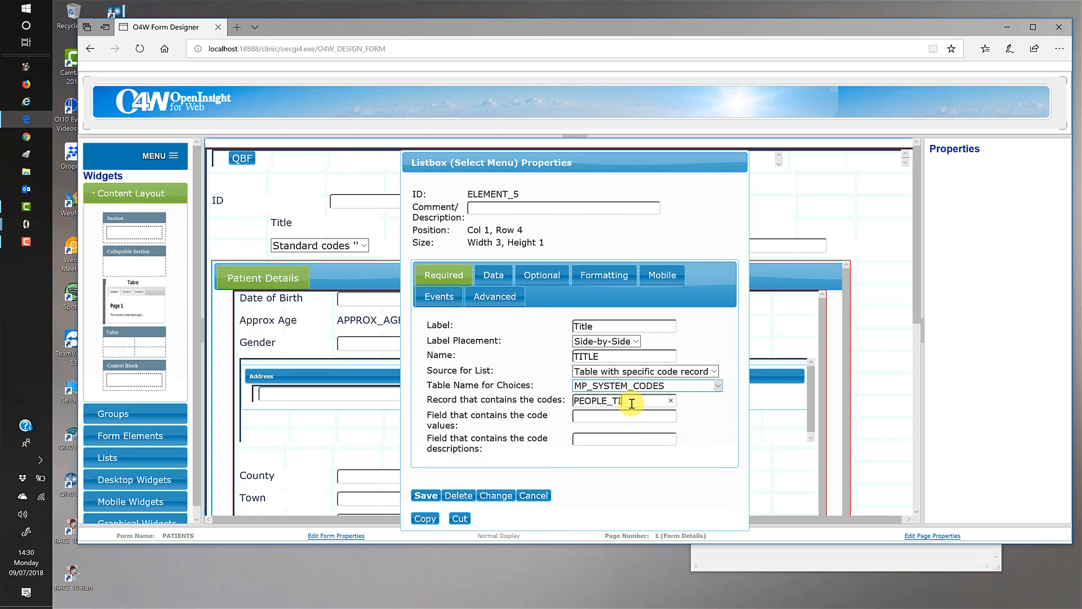
{"action": "type", "text": "PEOPLE_TITLES"}
{"action": "left_click", "coordinate": [631, 416]}
{"action": "type", "text": "1"}
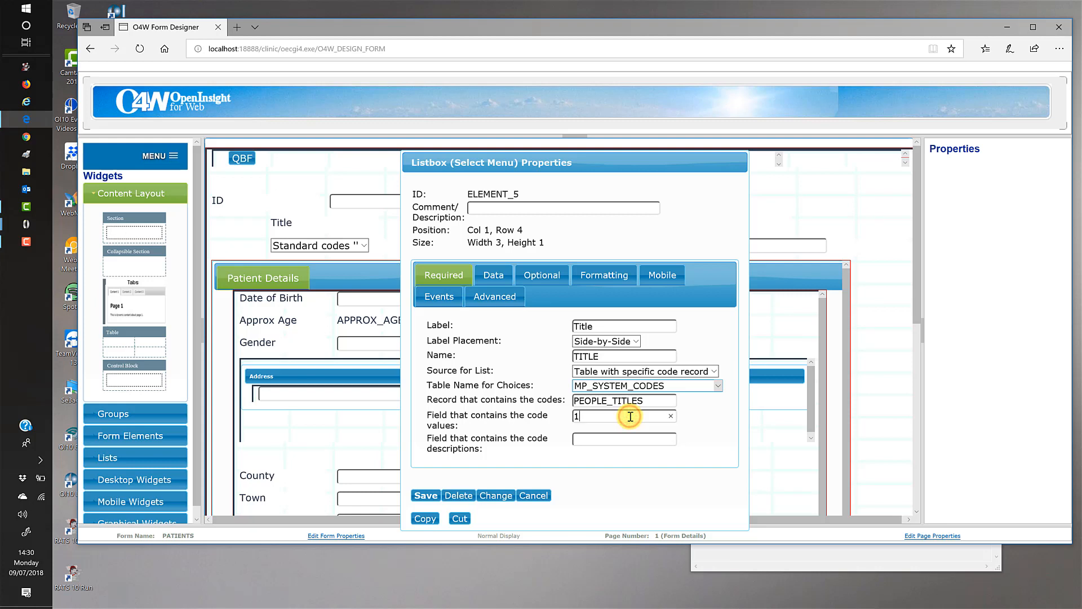
{"action": "left_click", "coordinate": [607, 440]}
{"action": "type", "text": "2"}
{"action": "left_click", "coordinate": [423, 496]}
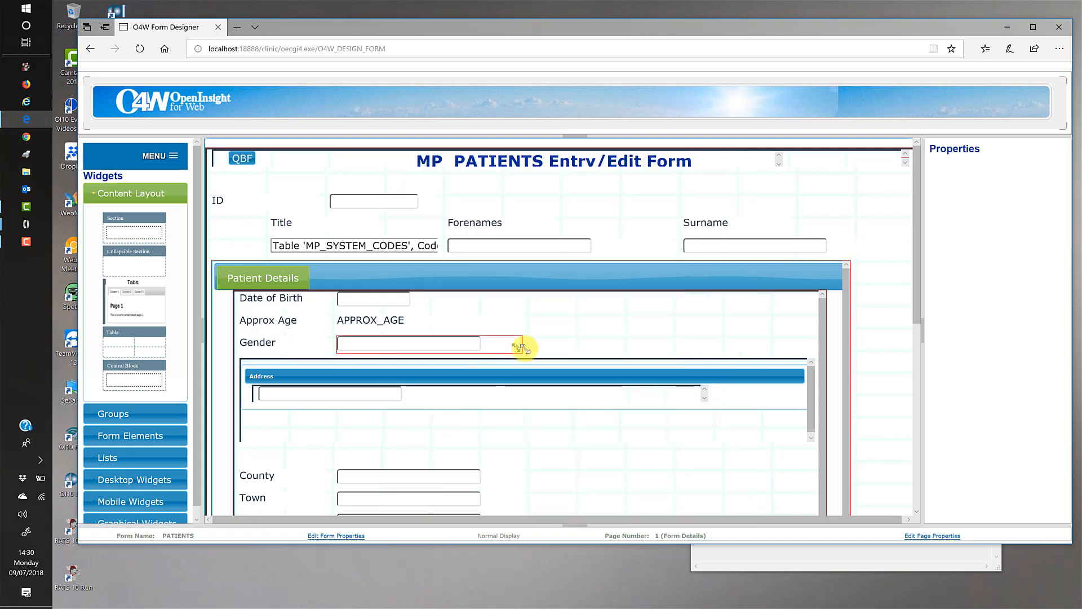
Save the PATIENTS form and test-draw it in desktop mode.
{"action": "left_click", "coordinate": [166, 158]}
{"action": "left_click", "coordinate": [118, 176]}
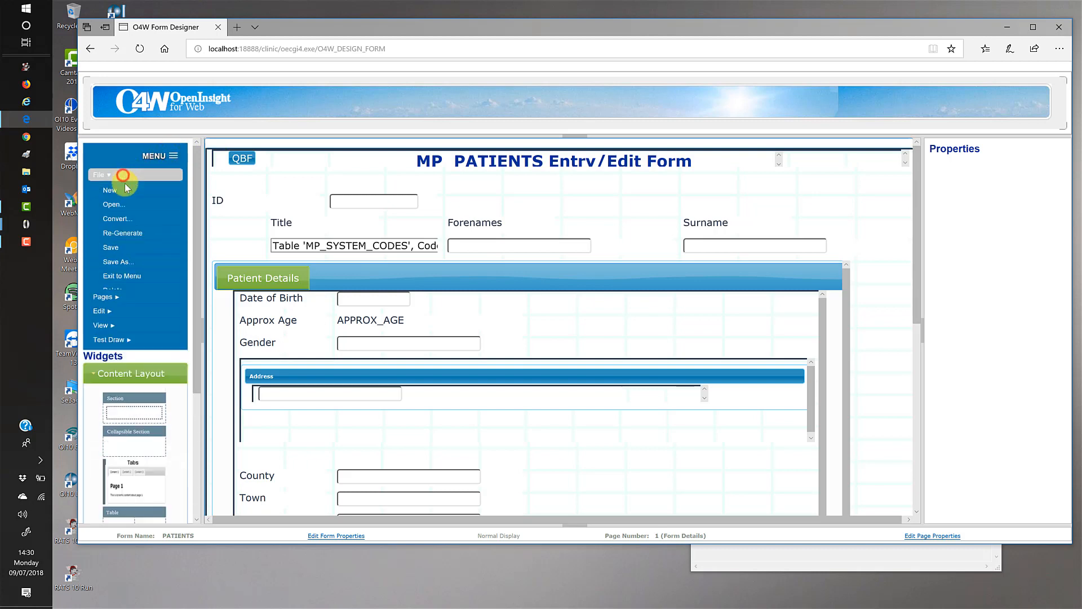
{"action": "left_click", "coordinate": [117, 248]}
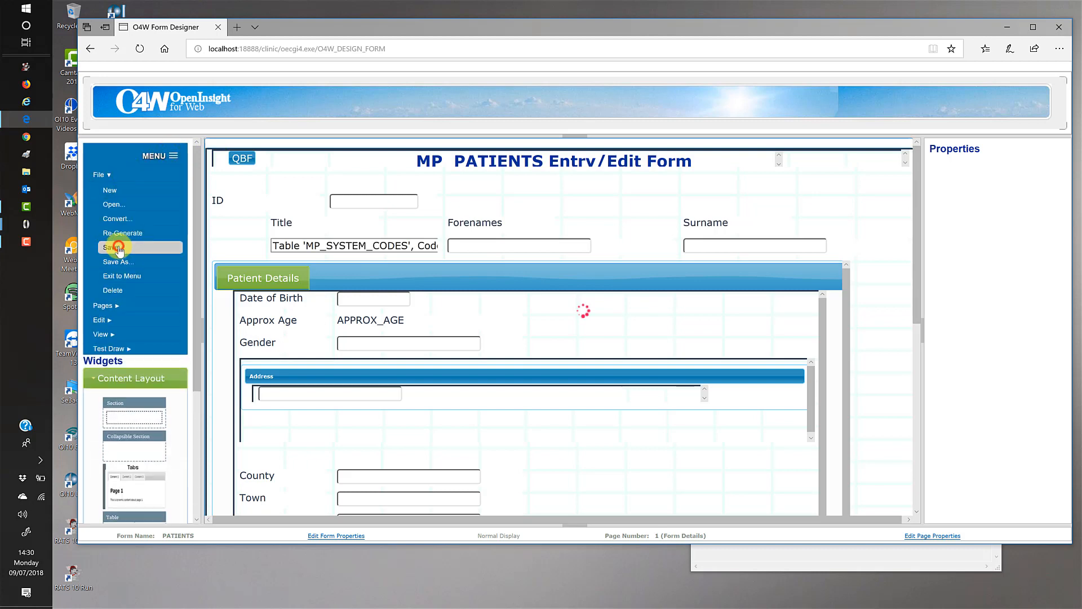
{"action": "left_click", "coordinate": [172, 159]}
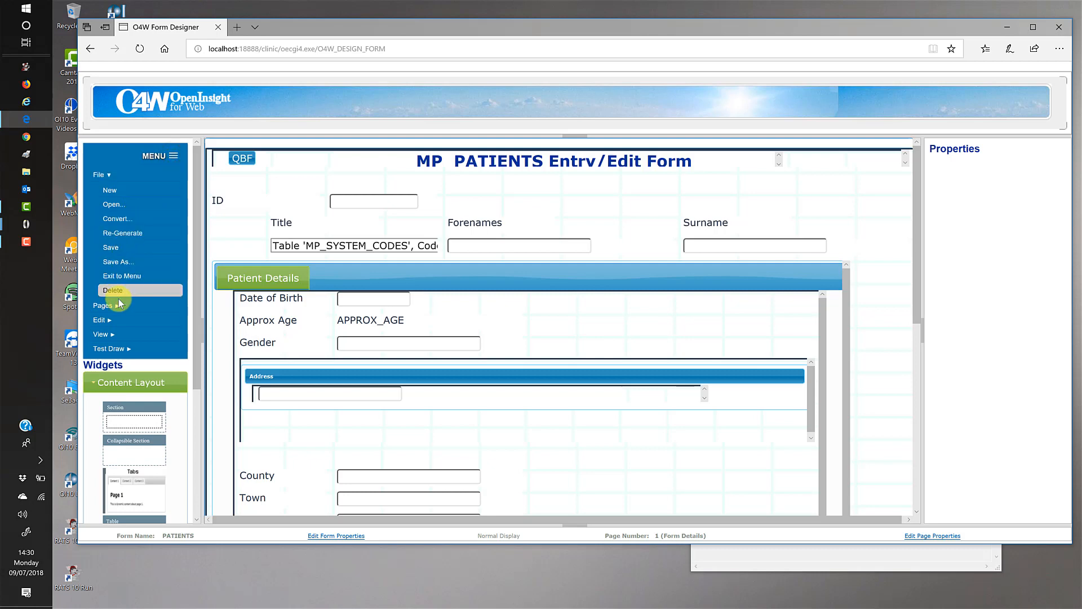
{"action": "left_click", "coordinate": [132, 348]}
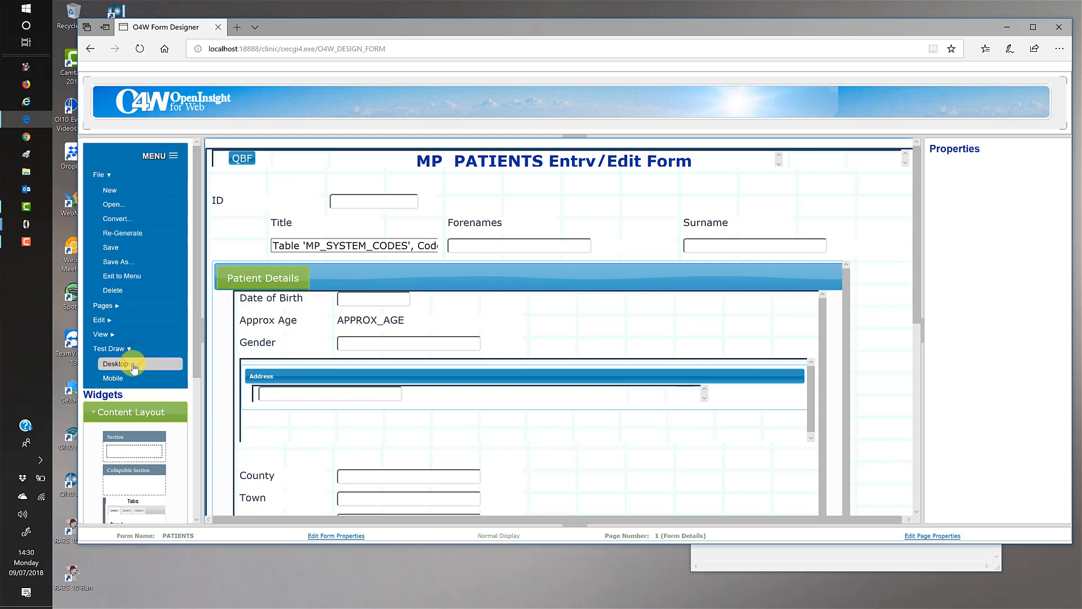
{"action": "left_click", "coordinate": [133, 364]}
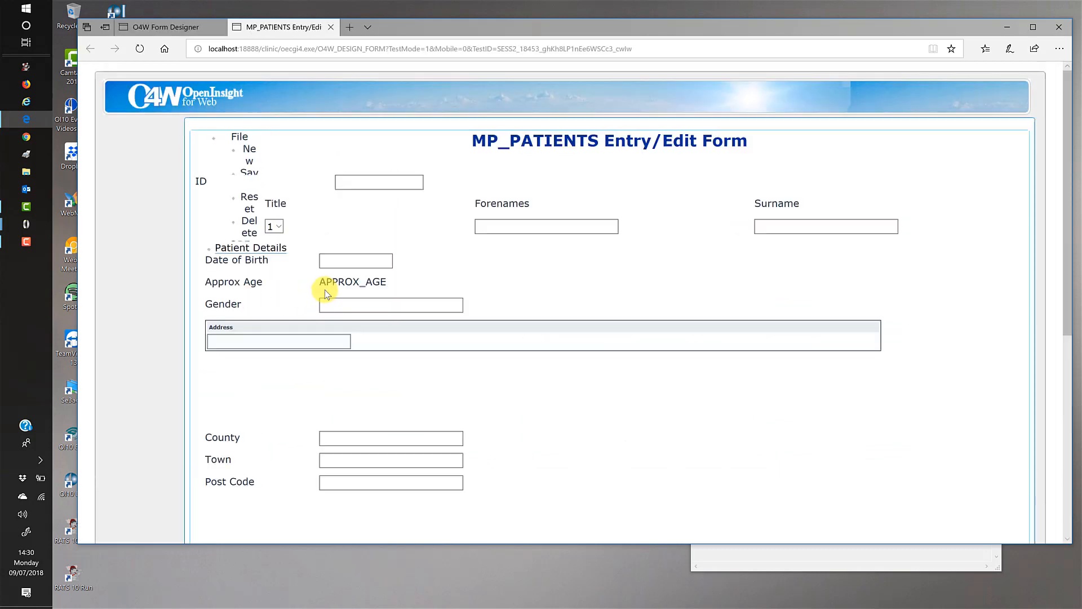
Check the choices offered by the Title listbox in the test-drawn form, and return to the form designer.
{"action": "left_click", "coordinate": [277, 226]}
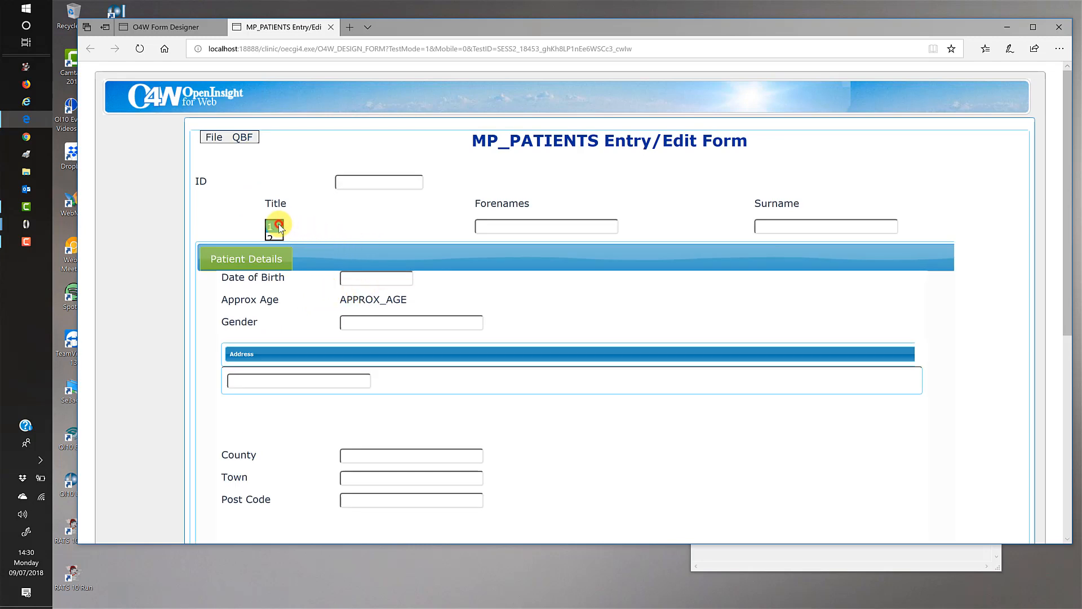
{"action": "left_click", "coordinate": [276, 226]}
{"action": "left_click", "coordinate": [170, 26]}
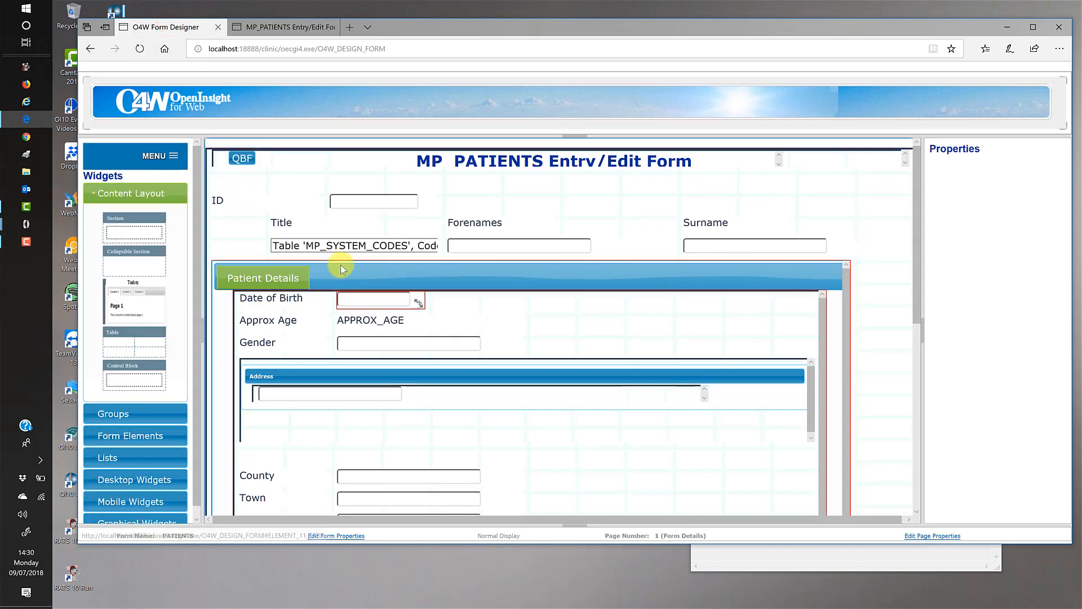
Set the Title listbox's code values to field 2 and code descriptions to field 1, and save its properties.
{"action": "left_click", "coordinate": [361, 248]}
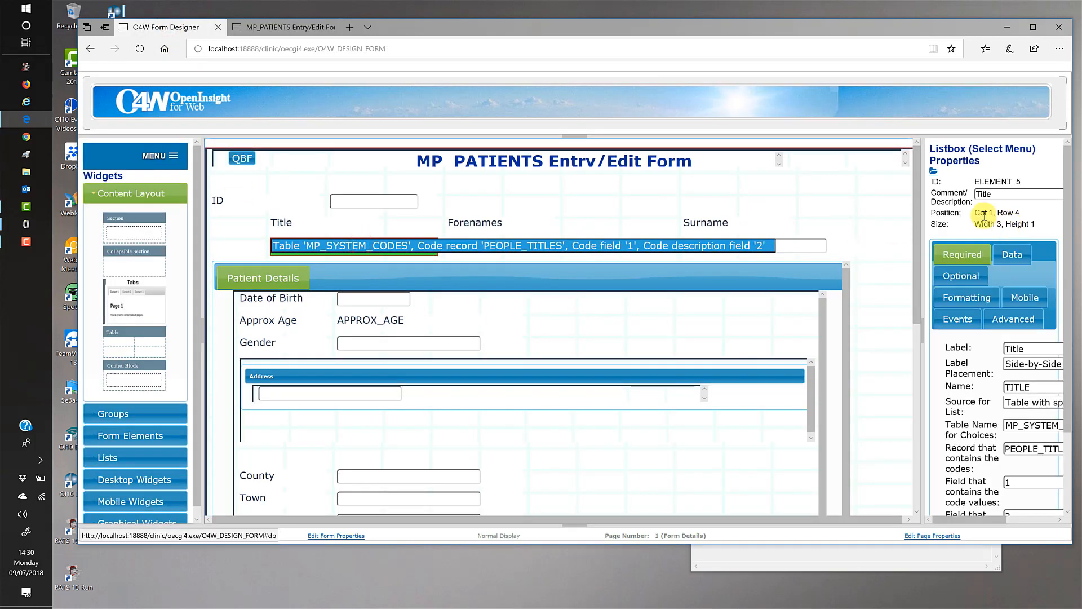
{"action": "left_click", "coordinate": [934, 176]}
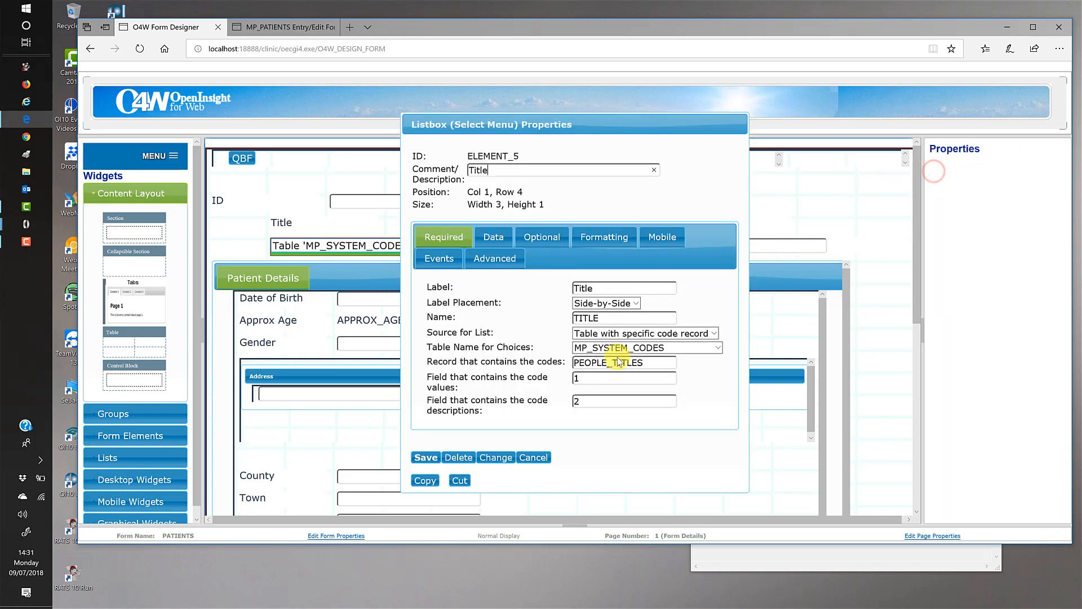
{"action": "left_click", "coordinate": [605, 379]}
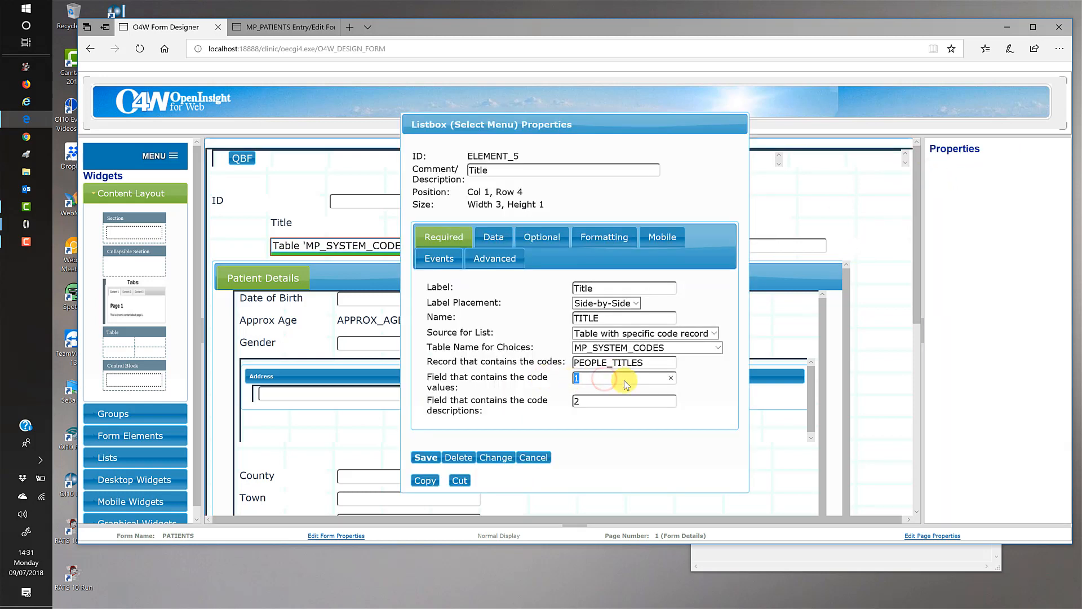
{"action": "key", "text": "BackSpace"}
{"action": "type", "text": "2"}
{"action": "left_click", "coordinate": [599, 399]}
{"action": "key", "text": "BackSpace"}
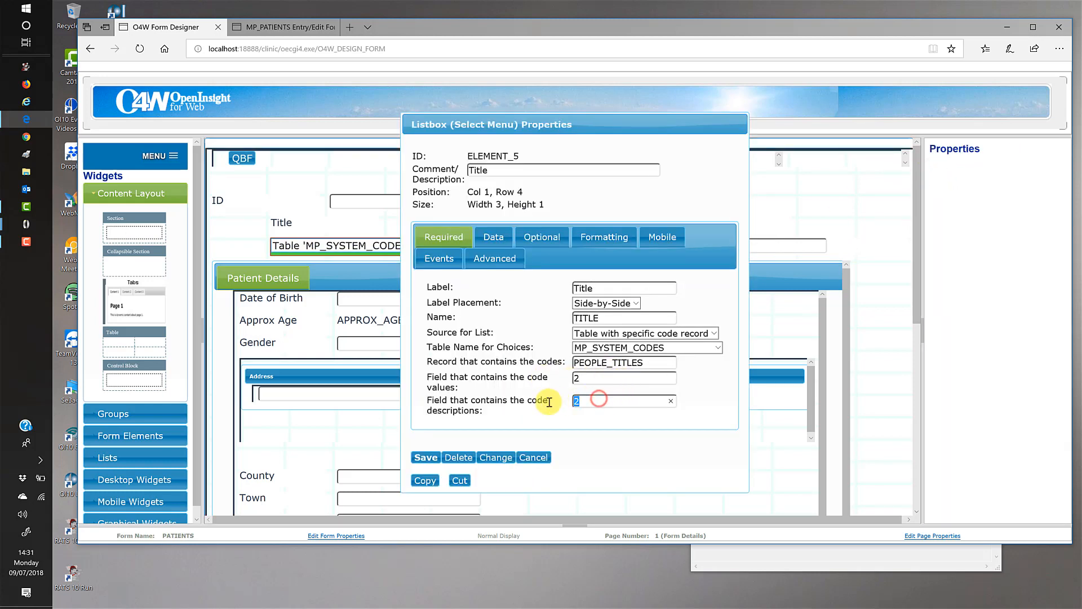
{"action": "type", "text": "1"}
{"action": "left_click", "coordinate": [431, 455]}
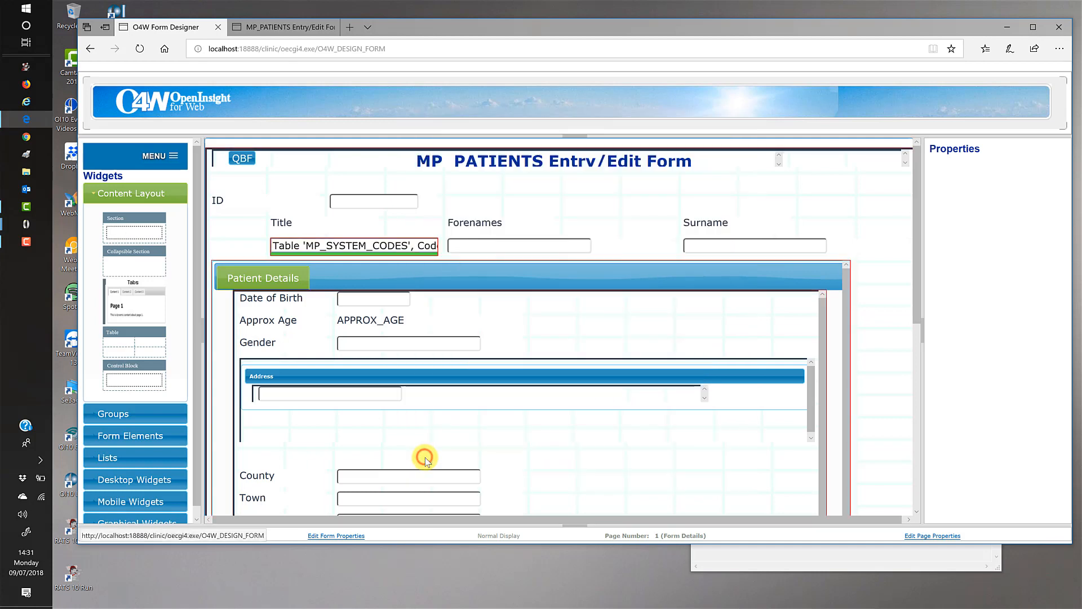
Test-draw the form in desktop mode, check the Title listbox's choices, and return to the form designer.
{"action": "left_click", "coordinate": [172, 156]}
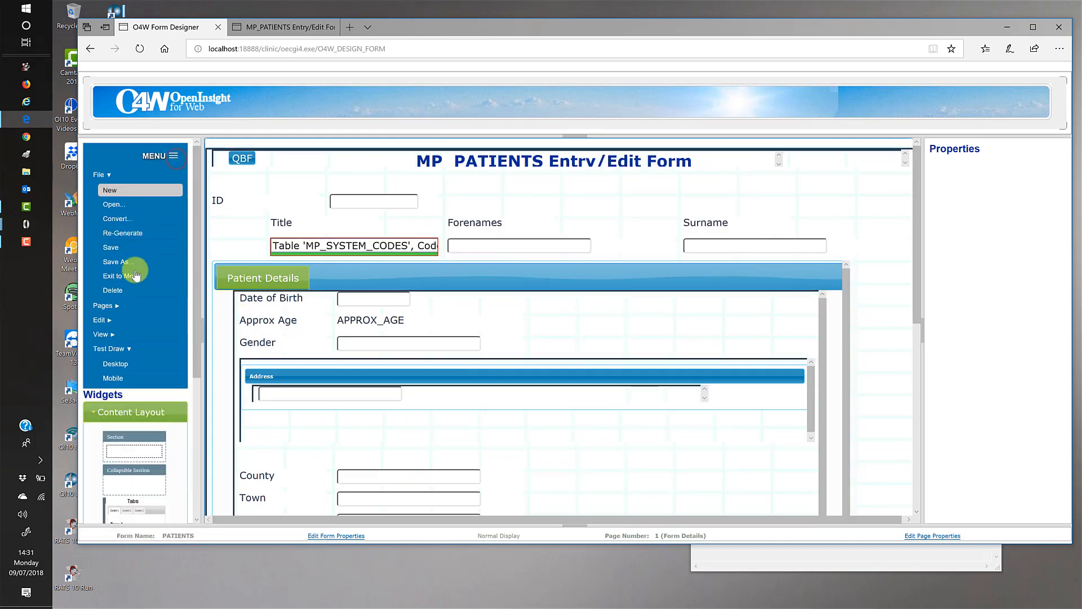
{"action": "left_click", "coordinate": [125, 363]}
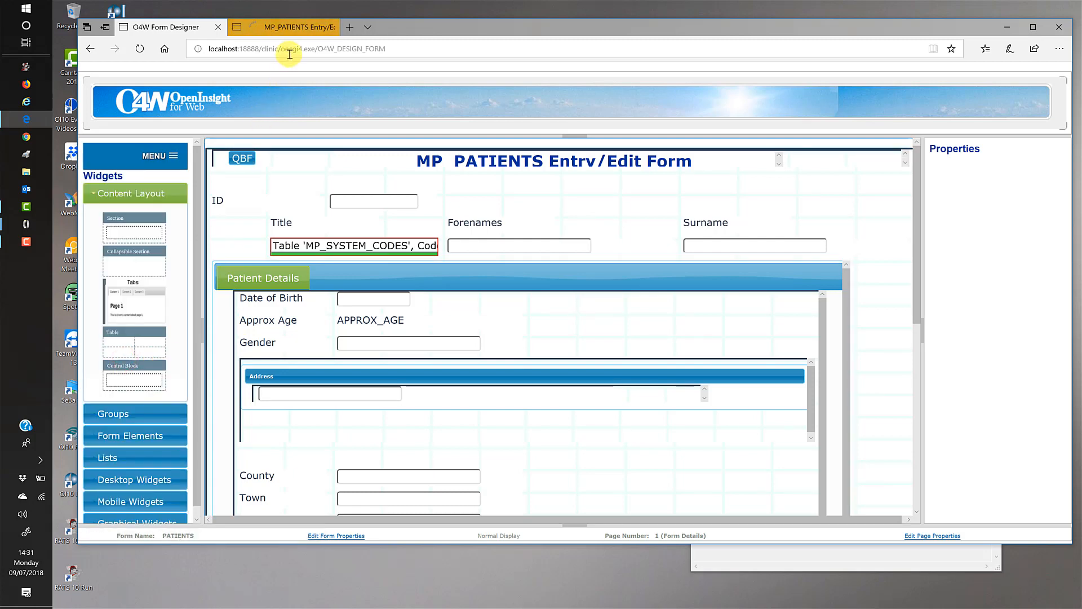
{"action": "left_click", "coordinate": [295, 29]}
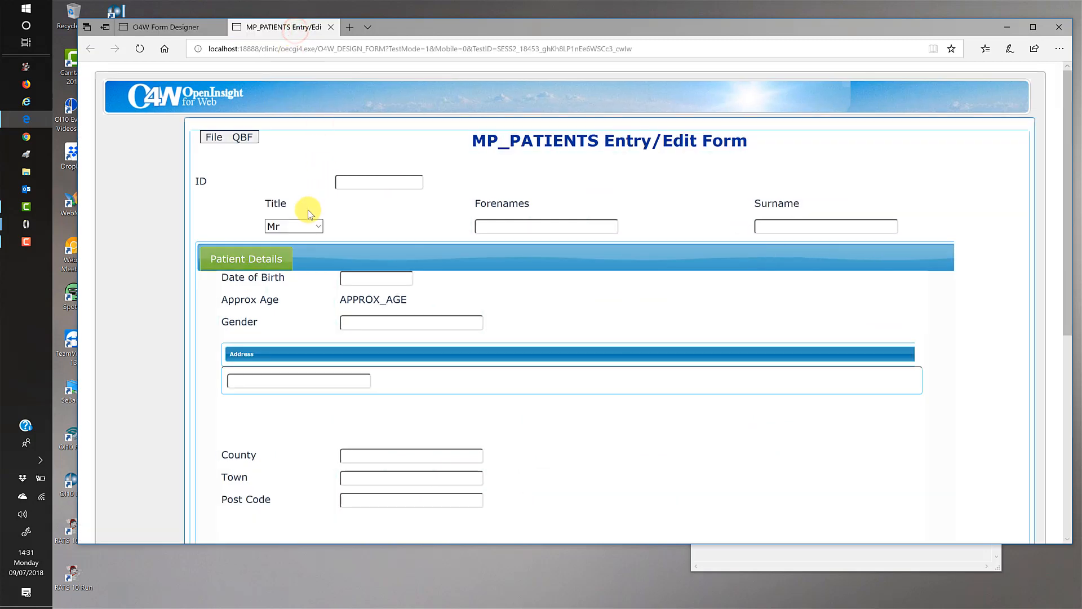
{"action": "left_click", "coordinate": [318, 229]}
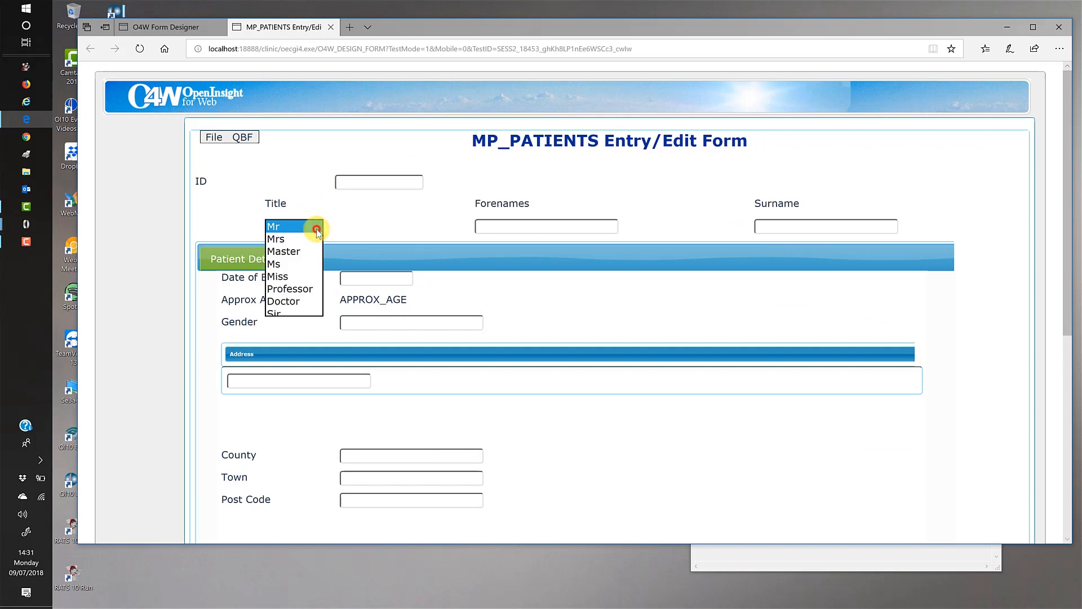
{"action": "left_click", "coordinate": [316, 227]}
{"action": "left_click", "coordinate": [171, 27]}
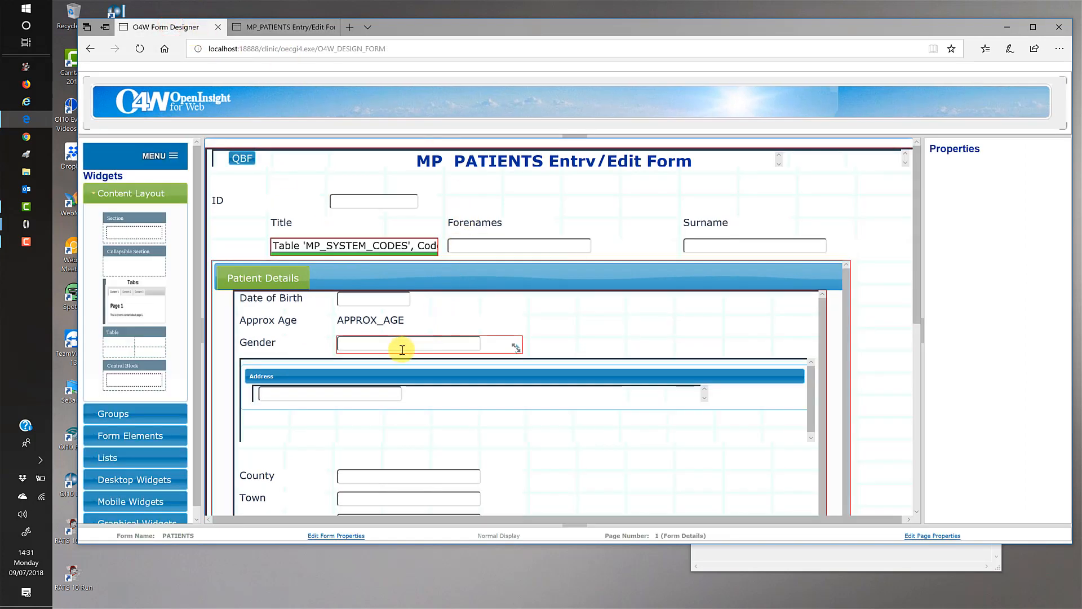
Change the Gender textbox's element type to Radio Button Set.
{"action": "left_click", "coordinate": [401, 351]}
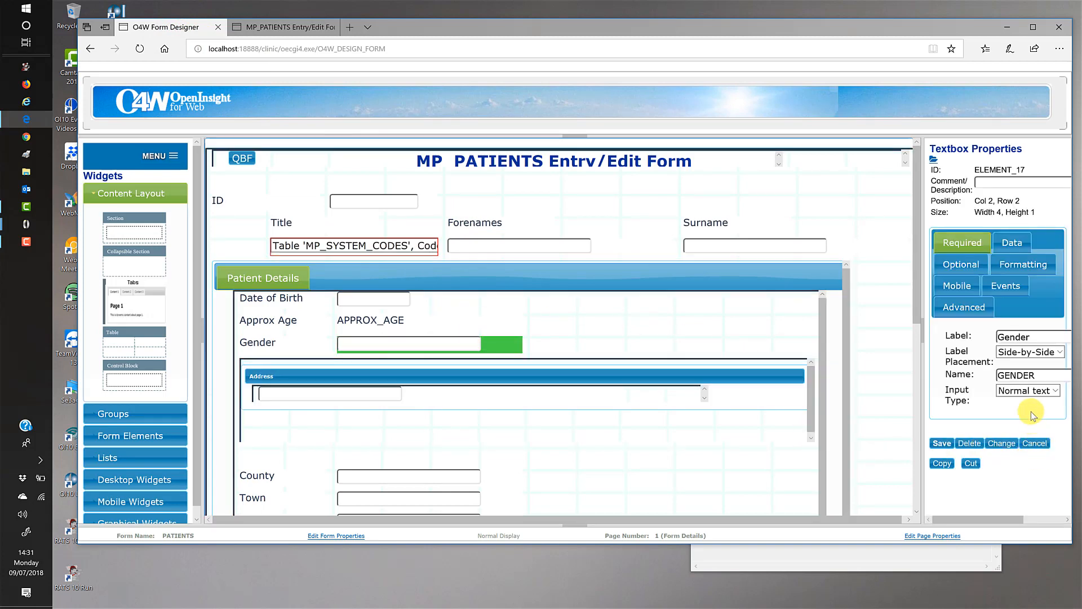
{"action": "left_click", "coordinate": [934, 160]}
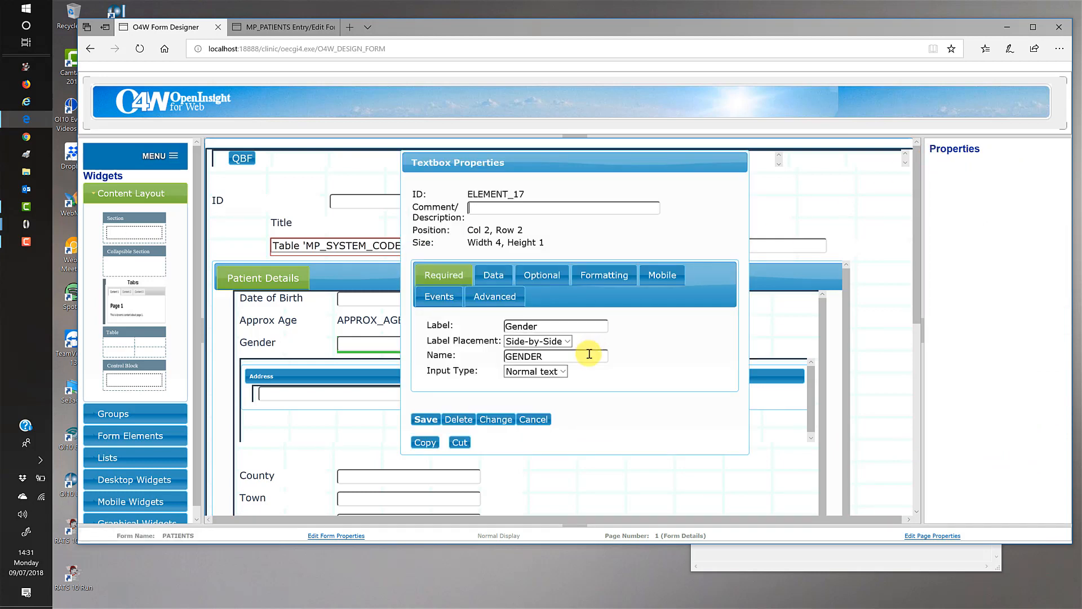
{"action": "left_click", "coordinate": [503, 419]}
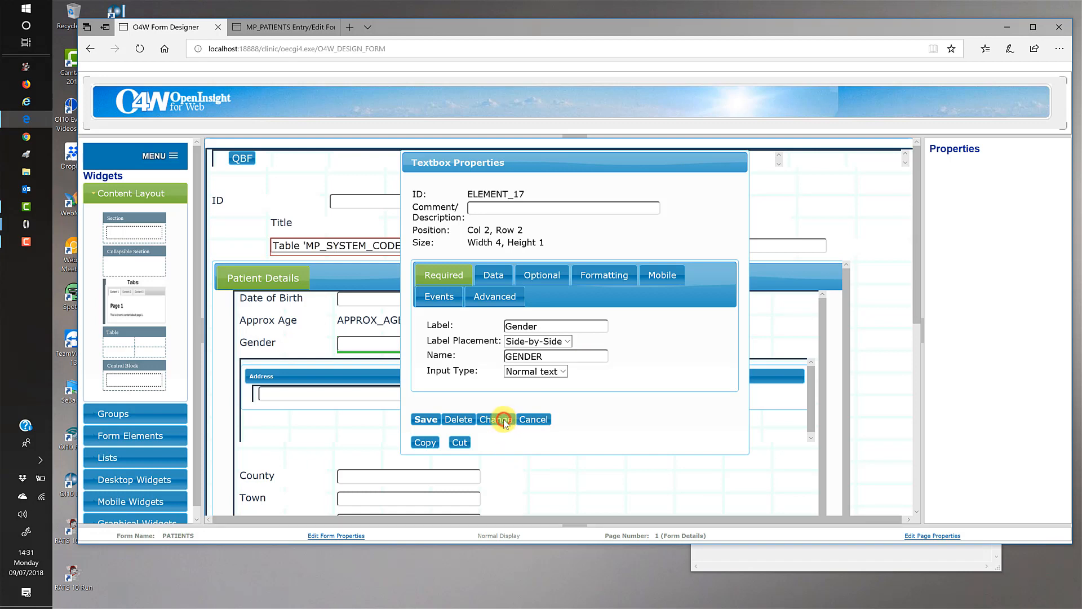
{"action": "left_click", "coordinate": [656, 304]}
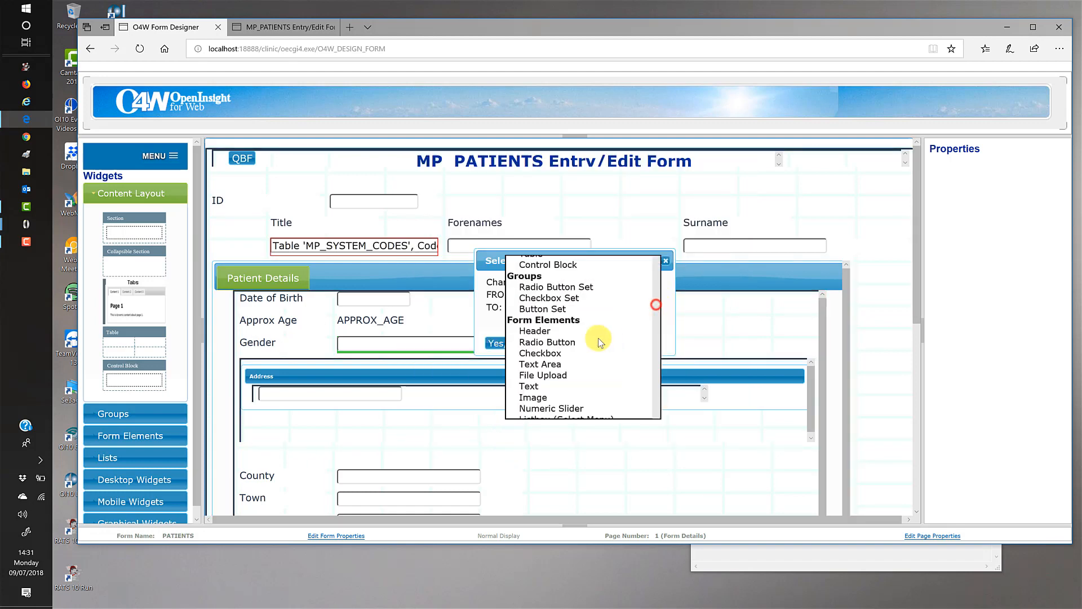
{"action": "left_click", "coordinate": [595, 342]}
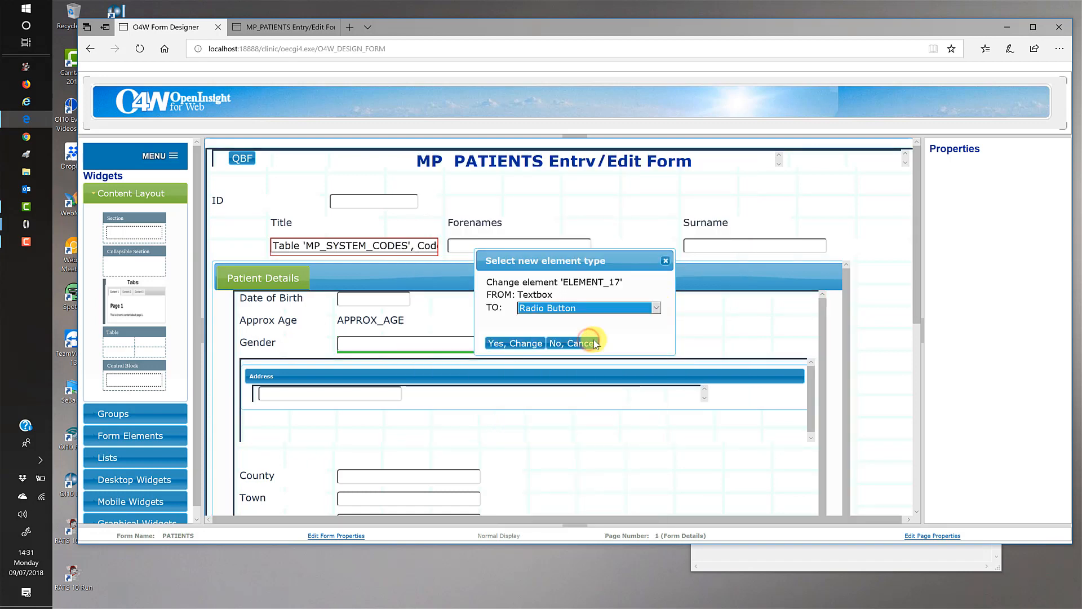
{"action": "left_click", "coordinate": [656, 308]}
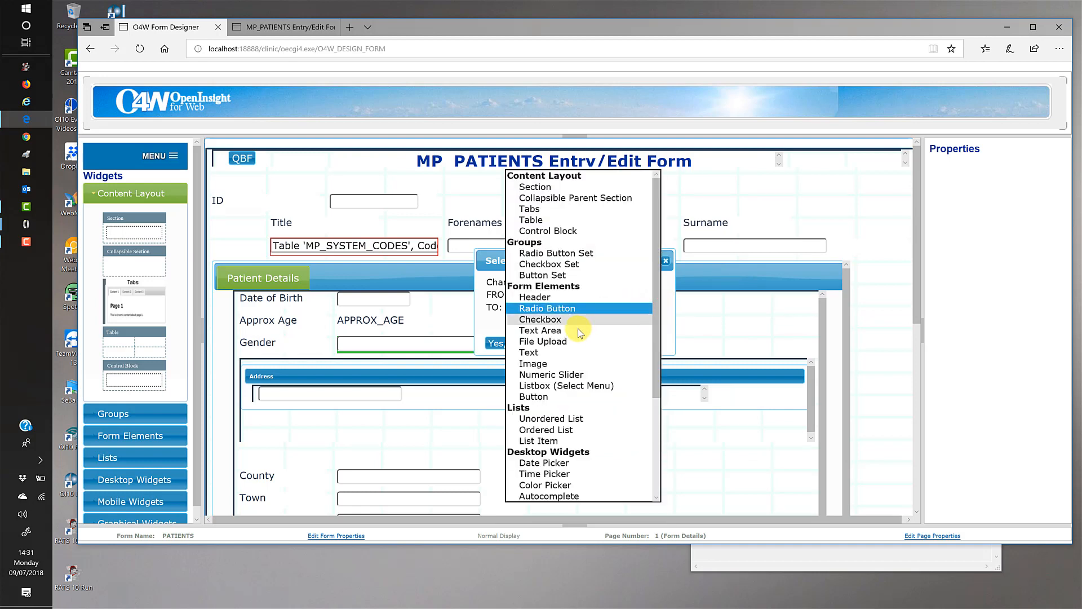
{"action": "left_click", "coordinate": [582, 257]}
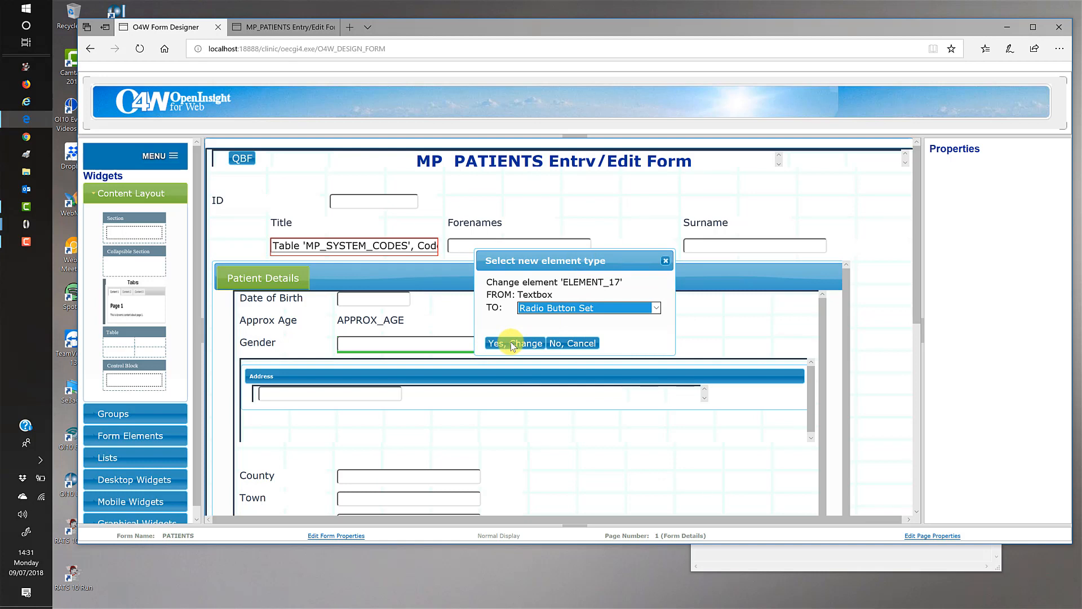
{"action": "left_click", "coordinate": [513, 345]}
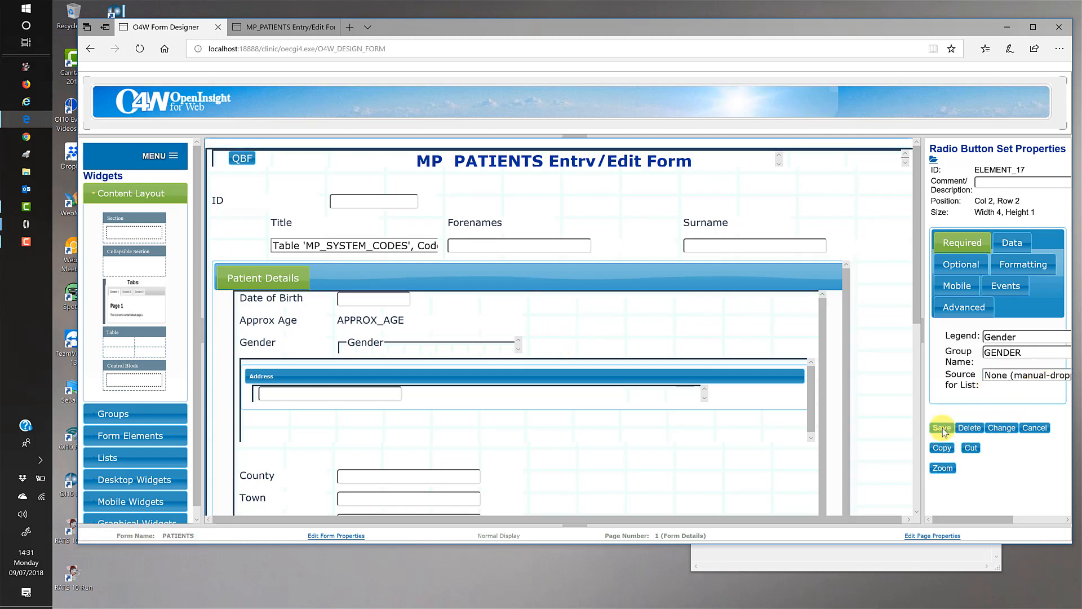
Set the Gender radio button set's source to Table with specific code record, using MP_SYSTEM_CODES as the table for choices.
{"action": "left_click", "coordinate": [936, 158]}
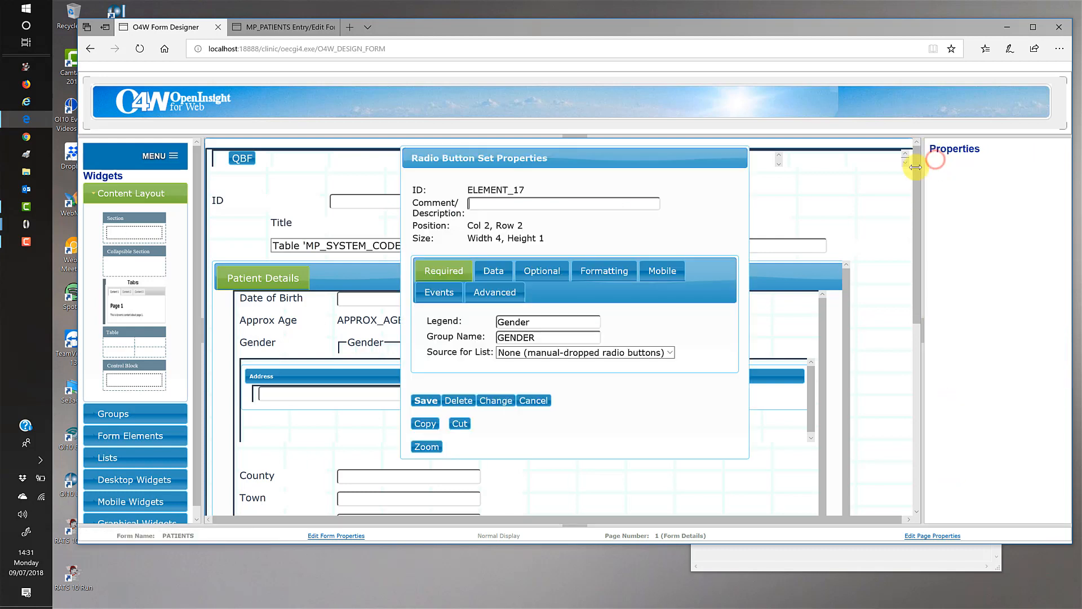
{"action": "left_click", "coordinate": [670, 353]}
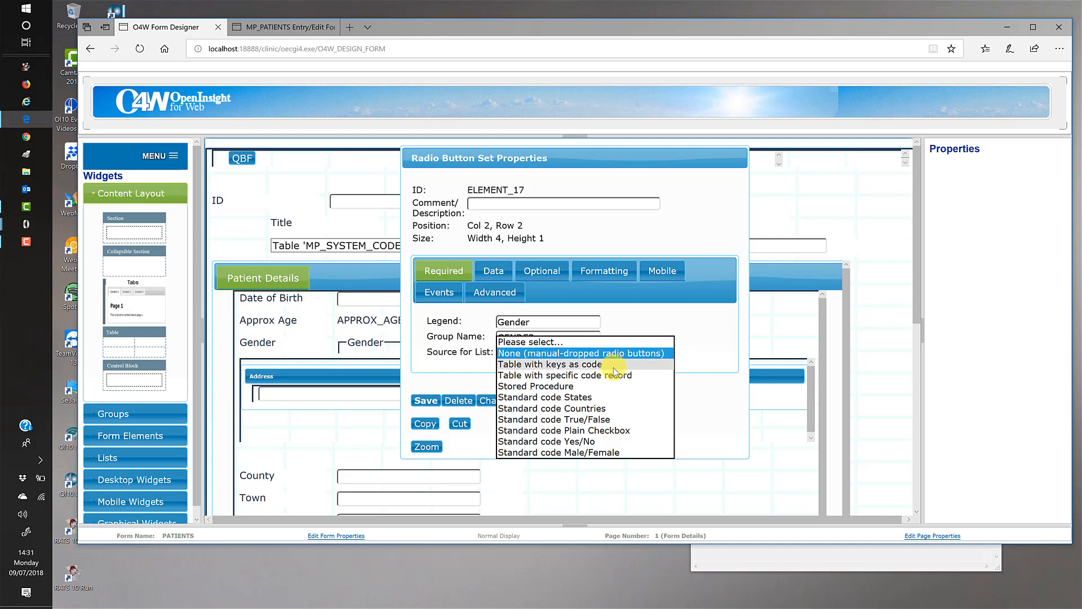
{"action": "left_click", "coordinate": [613, 374]}
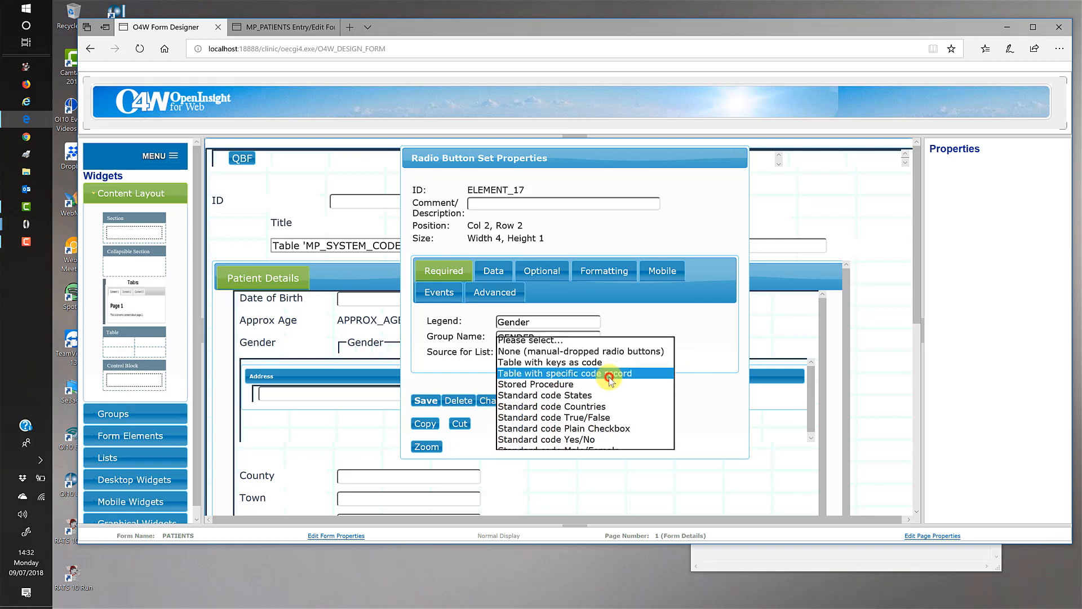
{"action": "left_click", "coordinate": [691, 369]}
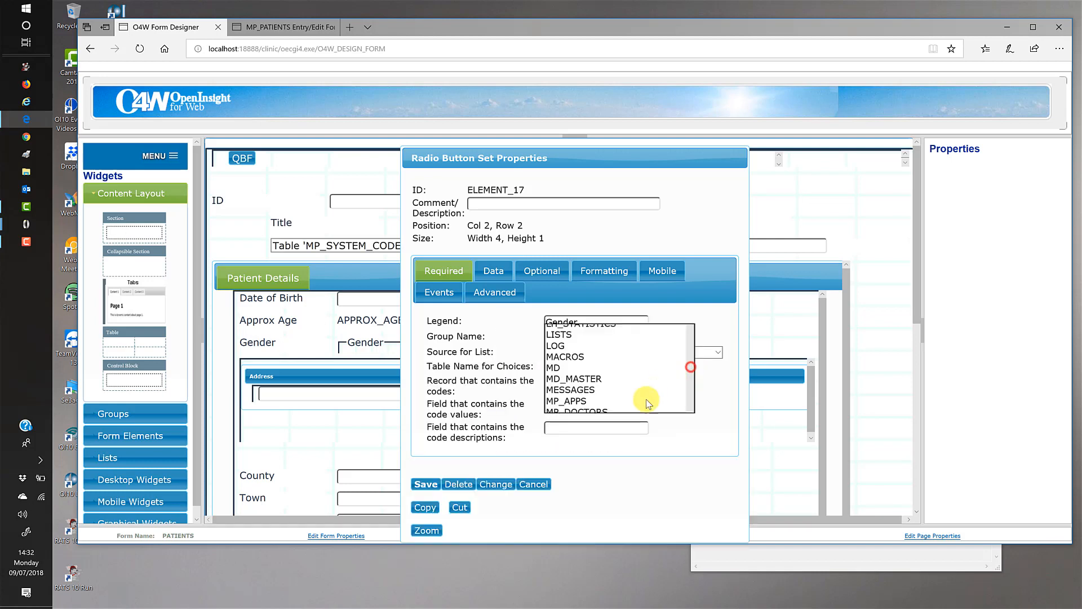
{"action": "left_click", "coordinate": [629, 446]}
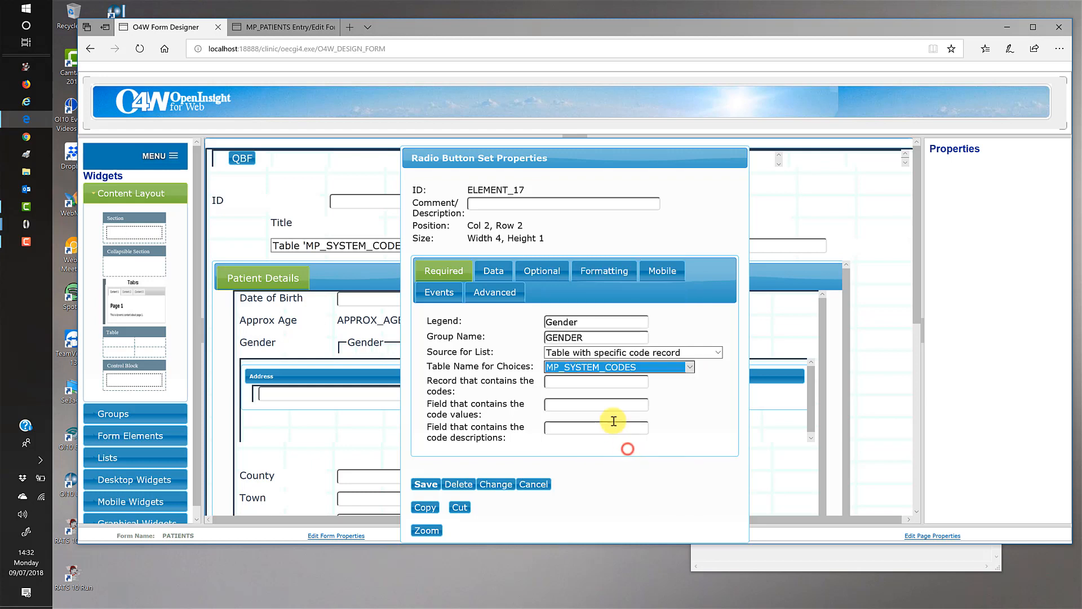
Set the Gender code record to PEOPLE_GENDER with code values in field 2 and descriptions in field 1, and save the properties.
{"action": "left_click", "coordinate": [596, 380]}
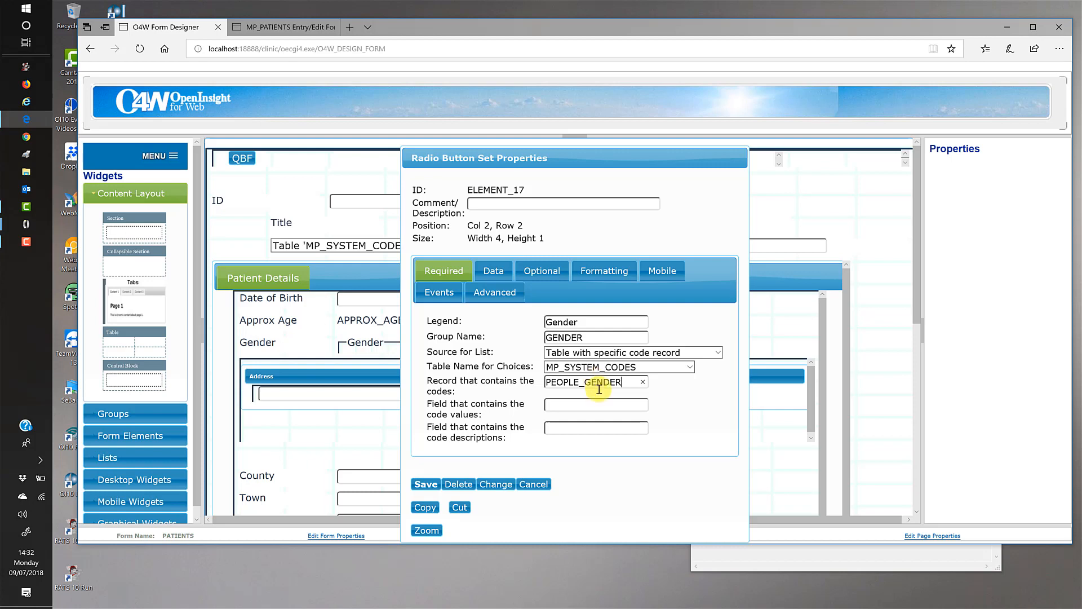
{"action": "left_click", "coordinate": [586, 405]}
{"action": "type", "text": "2"}
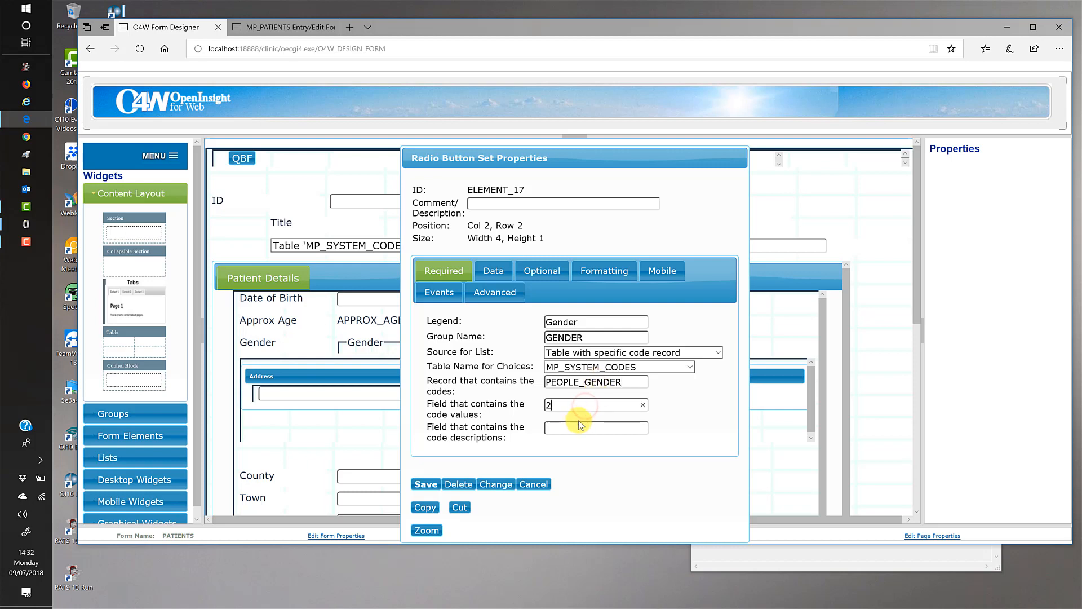
{"action": "left_click", "coordinate": [575, 423]}
{"action": "type", "text": "1"}
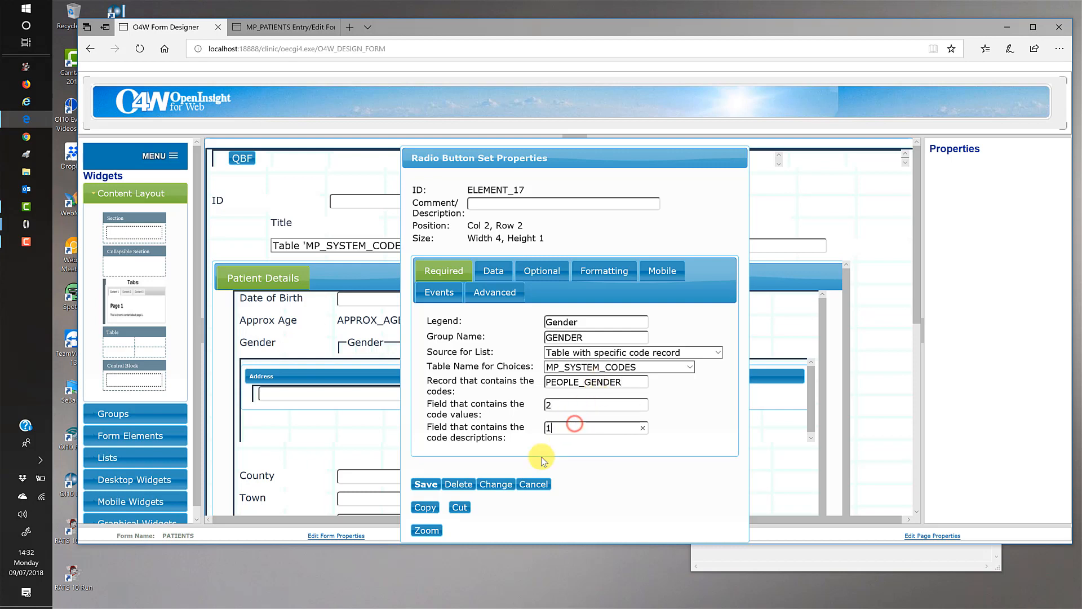
{"action": "left_click", "coordinate": [426, 485]}
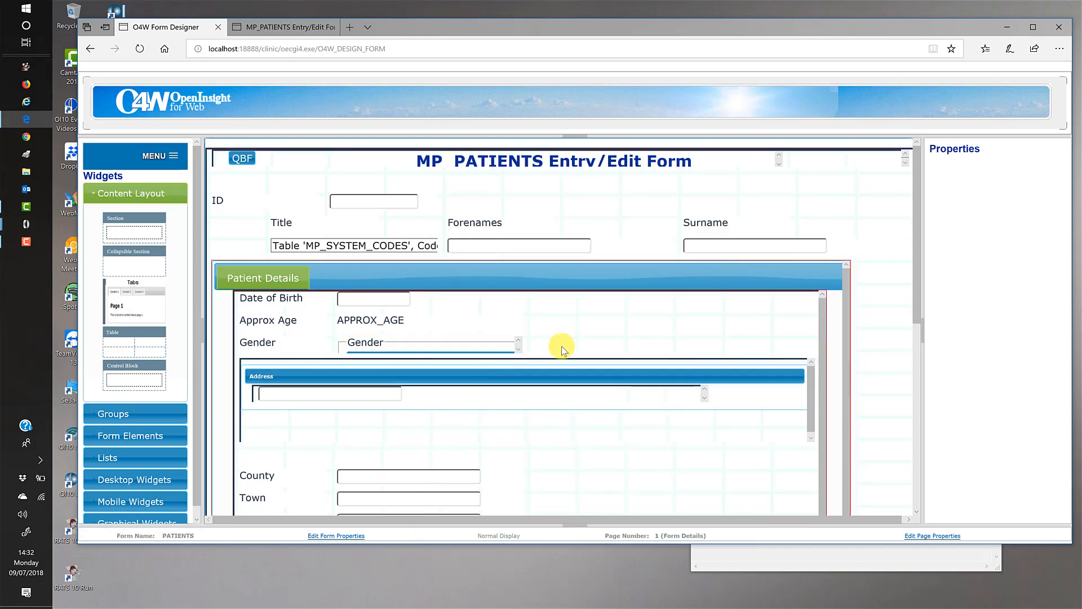
Test-draw the form in desktop mode and check the options of the Gender radio button set.
{"action": "left_click", "coordinate": [169, 155]}
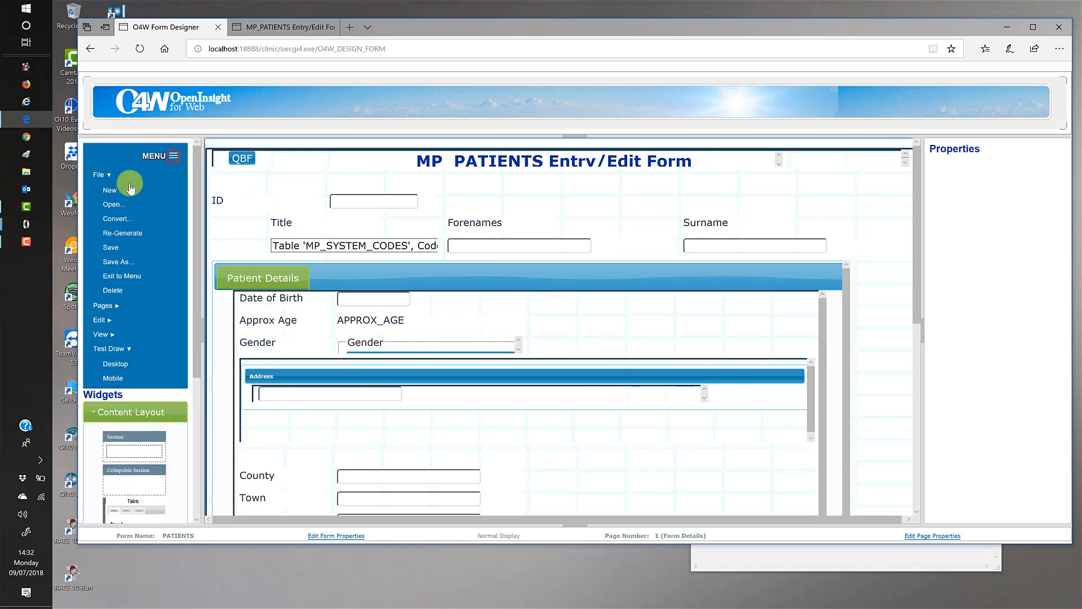
{"action": "left_click", "coordinate": [124, 366]}
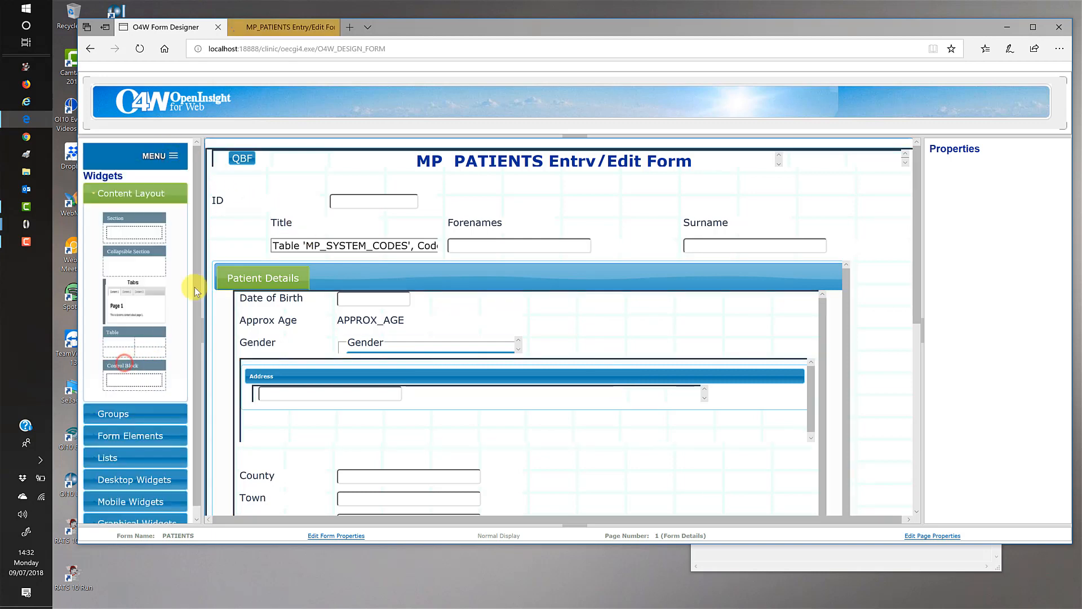
{"action": "left_click", "coordinate": [278, 28]}
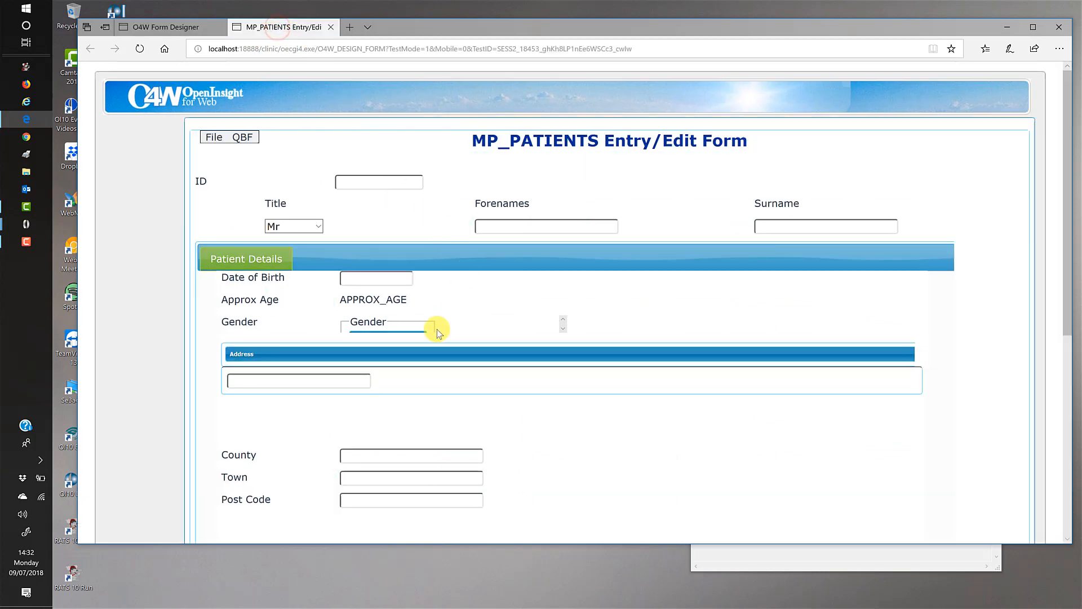
{"action": "left_click", "coordinate": [563, 329]}
{"action": "left_click", "coordinate": [564, 328]}
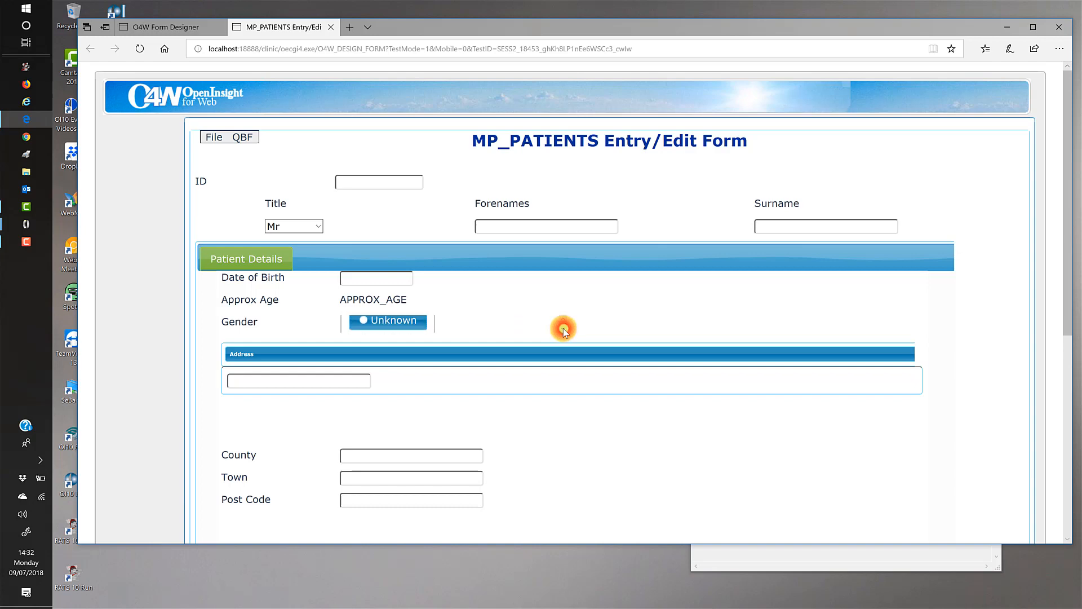
Set the Gender radio button set's formatting to horizontal layout and save its properties.
{"action": "left_click", "coordinate": [176, 27]}
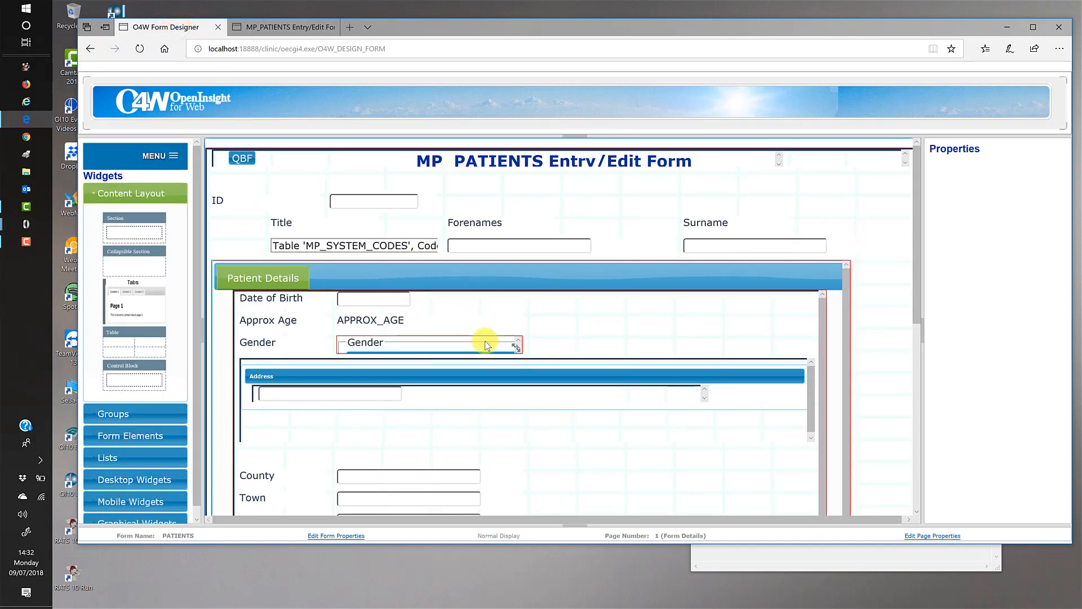
{"action": "left_click", "coordinate": [484, 342]}
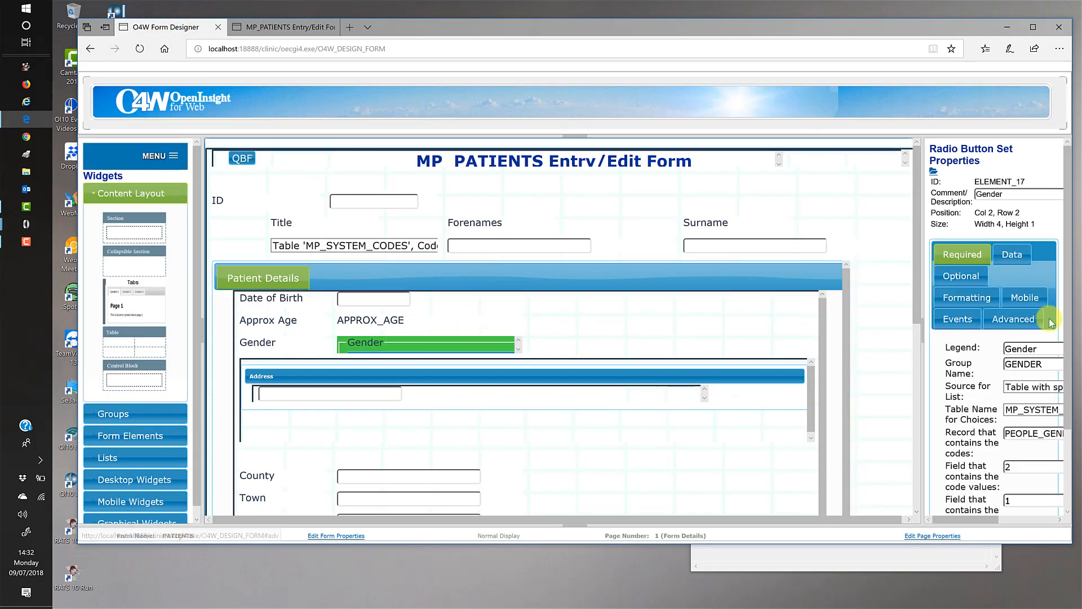
{"action": "left_click", "coordinate": [937, 176]}
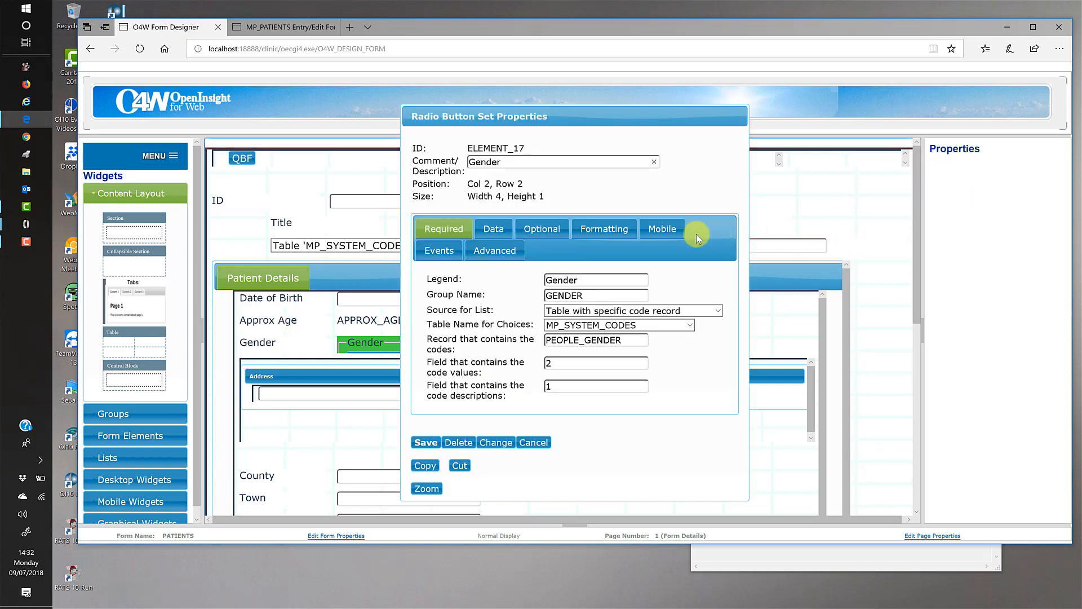
{"action": "left_click", "coordinate": [536, 230]}
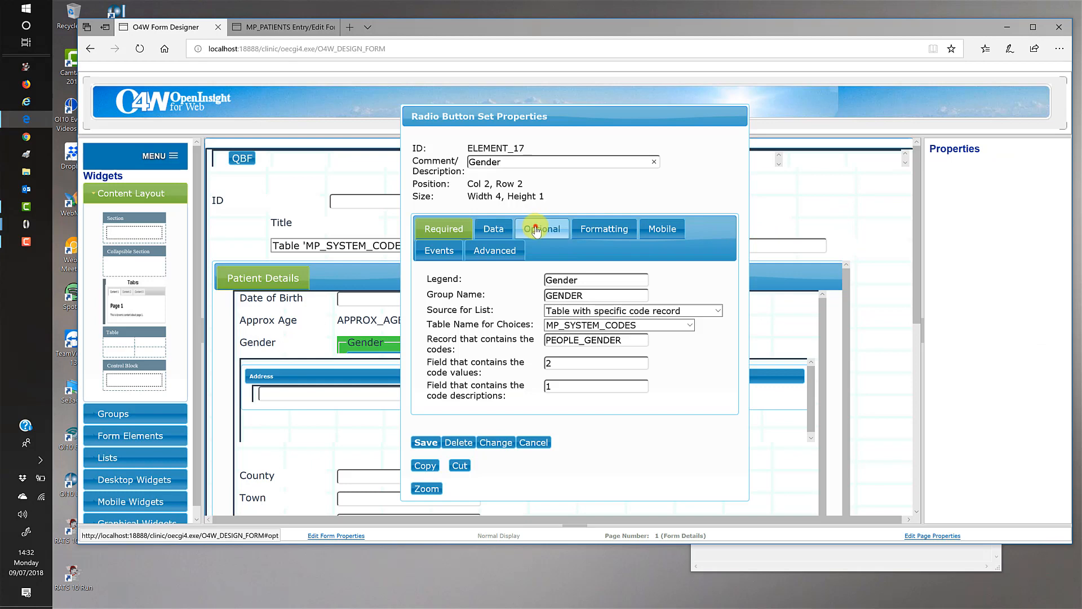
{"action": "left_click", "coordinate": [599, 235]}
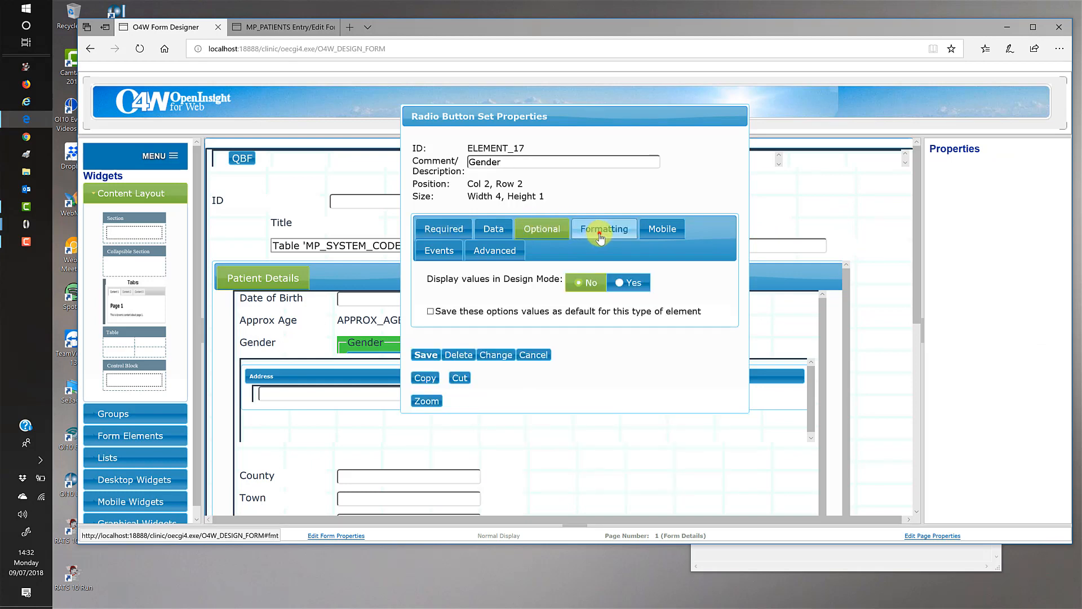
{"action": "left_click", "coordinate": [600, 316]}
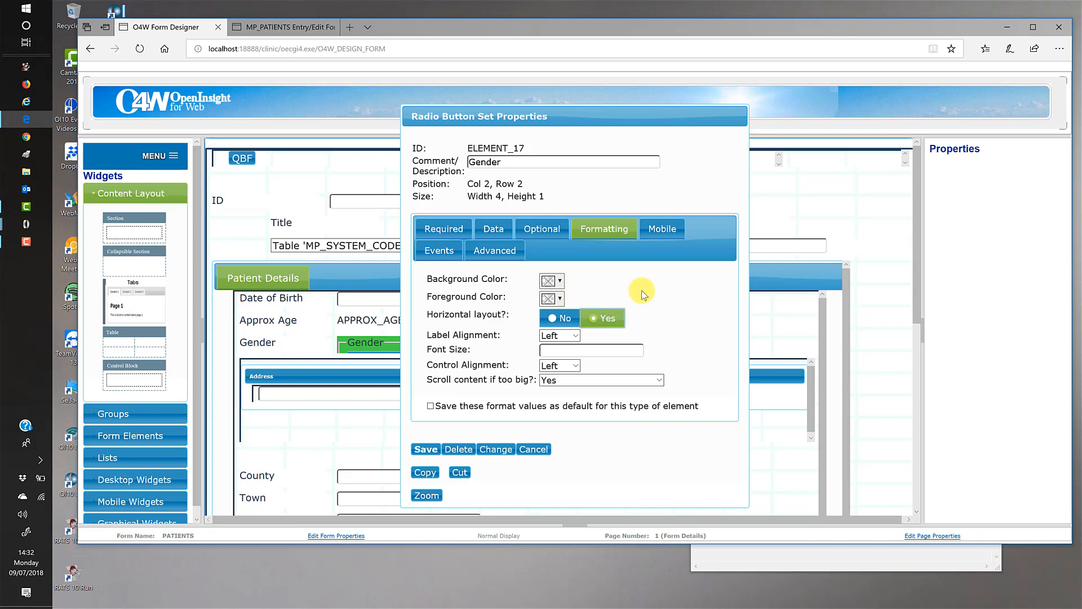
{"action": "left_click", "coordinate": [435, 447]}
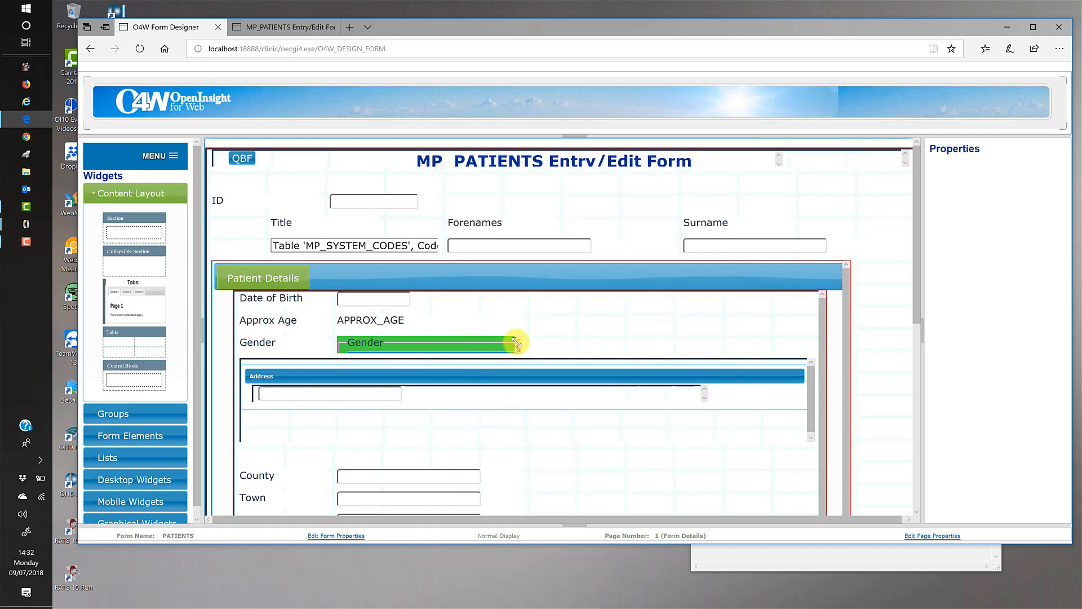
Widen the Gender radio button set, move the Address section down one row and make the radio button set taller.
{"action": "left_click_drag", "start_coordinate": [515, 346], "coordinate": [619, 347]}
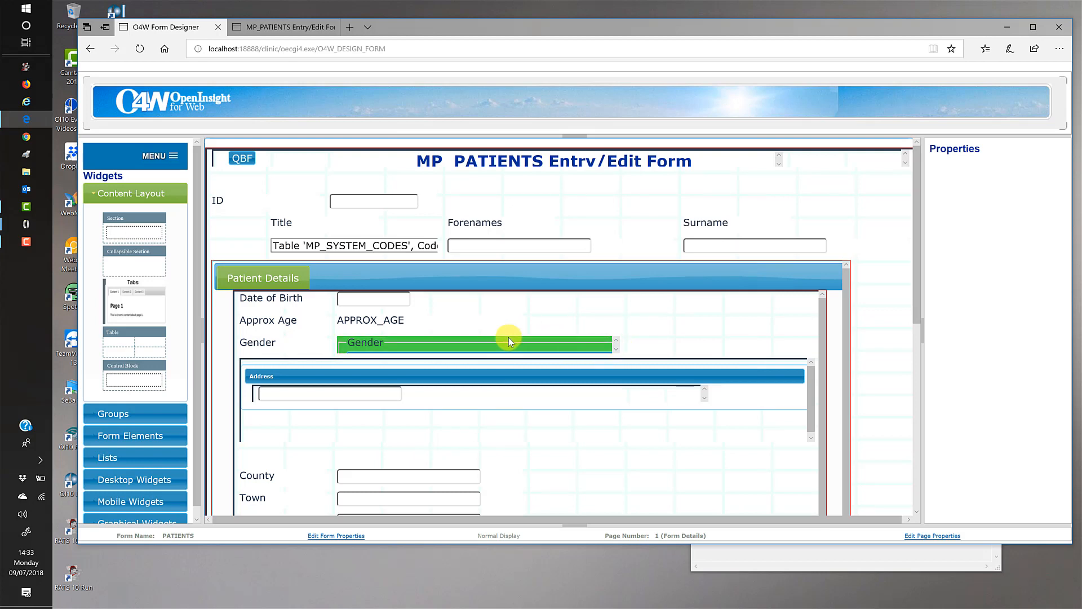
{"action": "left_click", "coordinate": [411, 321]}
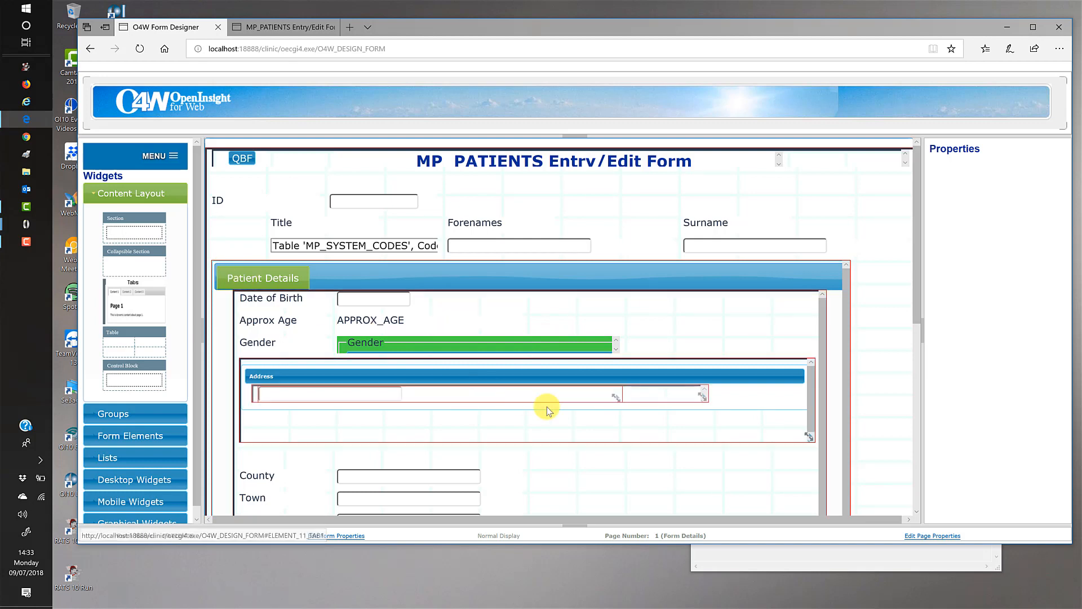
{"action": "left_click", "coordinate": [657, 430]}
{"action": "left_click_drag", "start_coordinate": [709, 424], "coordinate": [710, 444]}
{"action": "left_click_drag", "start_coordinate": [617, 350], "coordinate": [623, 372]}
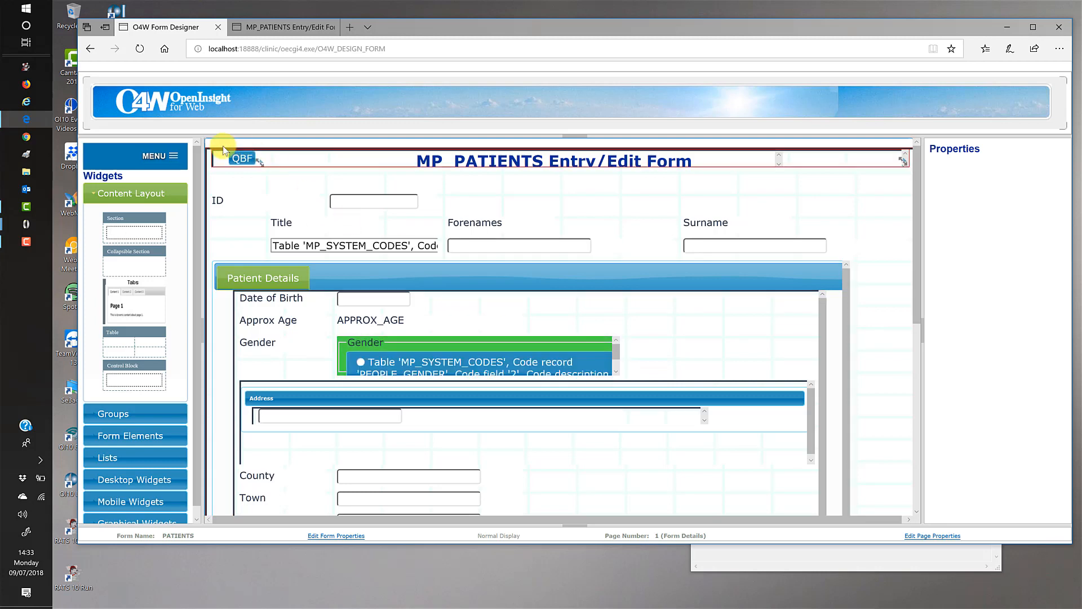
Test-draw the form in desktop mode, check the layout of the Gender options, and close the preview.
{"action": "left_click", "coordinate": [177, 160]}
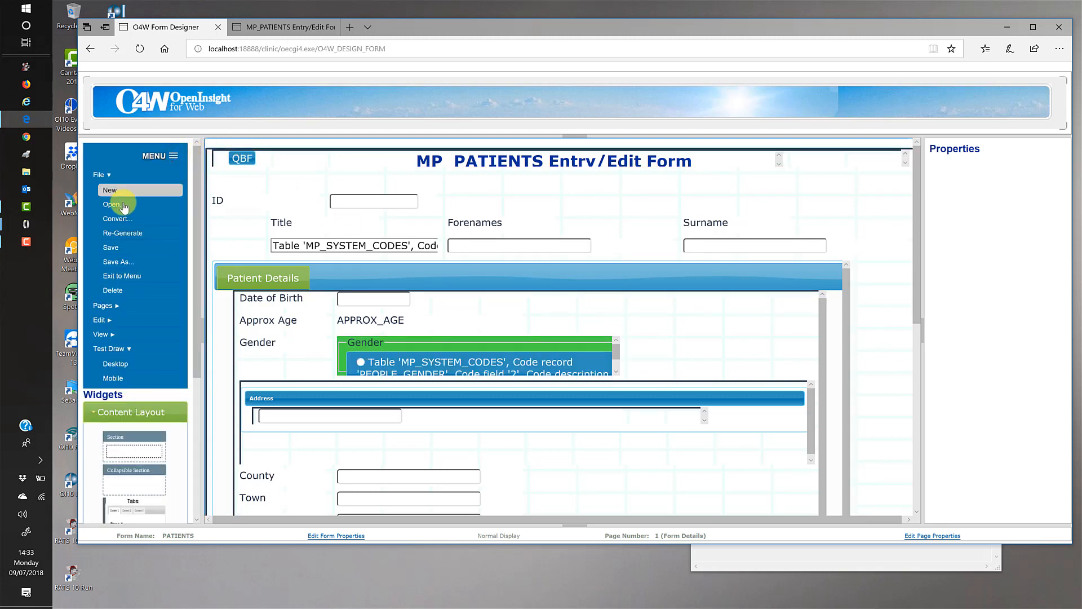
{"action": "left_click", "coordinate": [128, 363]}
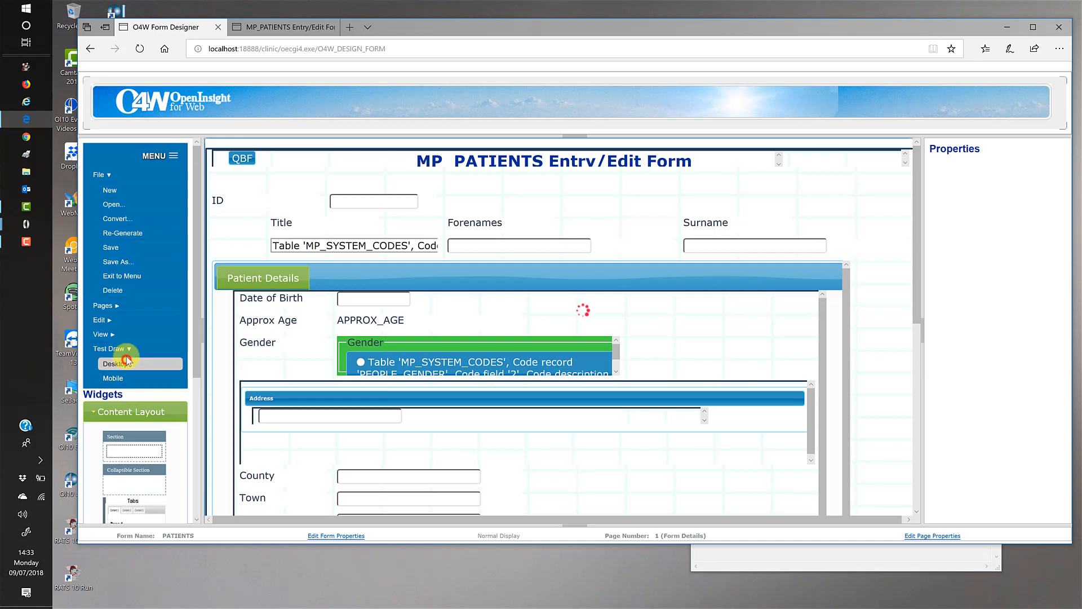
{"action": "left_click", "coordinate": [285, 28]}
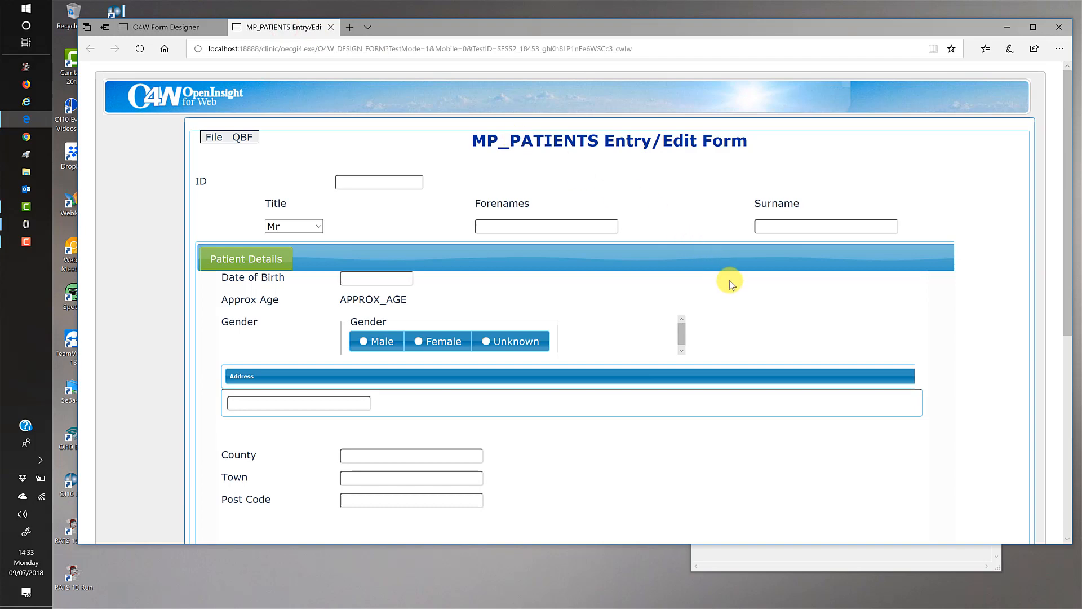
{"action": "left_click", "coordinate": [331, 27]}
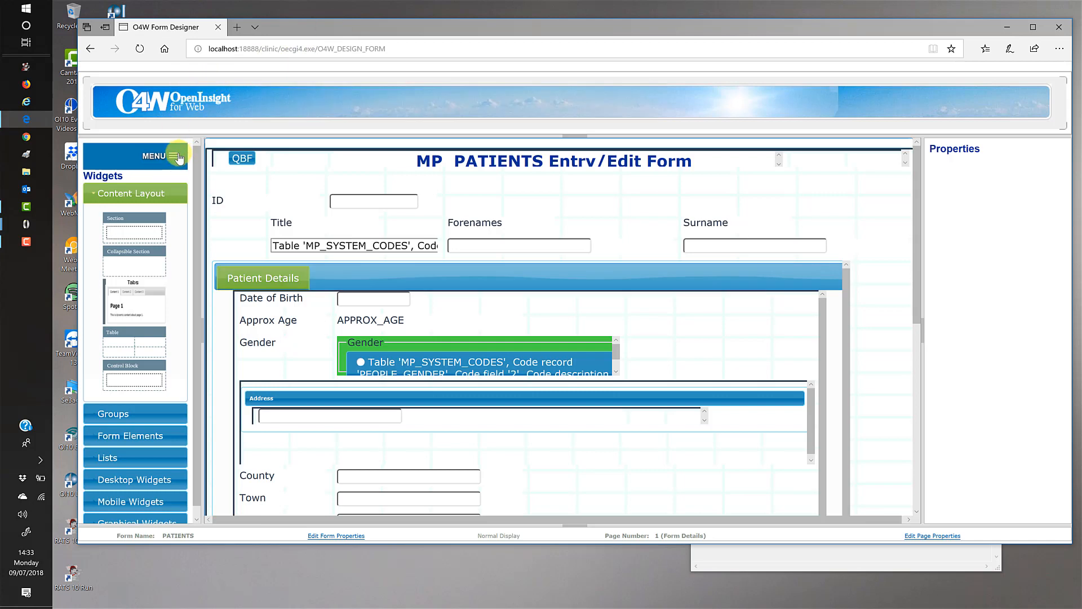
Save the PATIENTS form and exit the form designer to the main menu.
{"action": "left_click", "coordinate": [177, 157]}
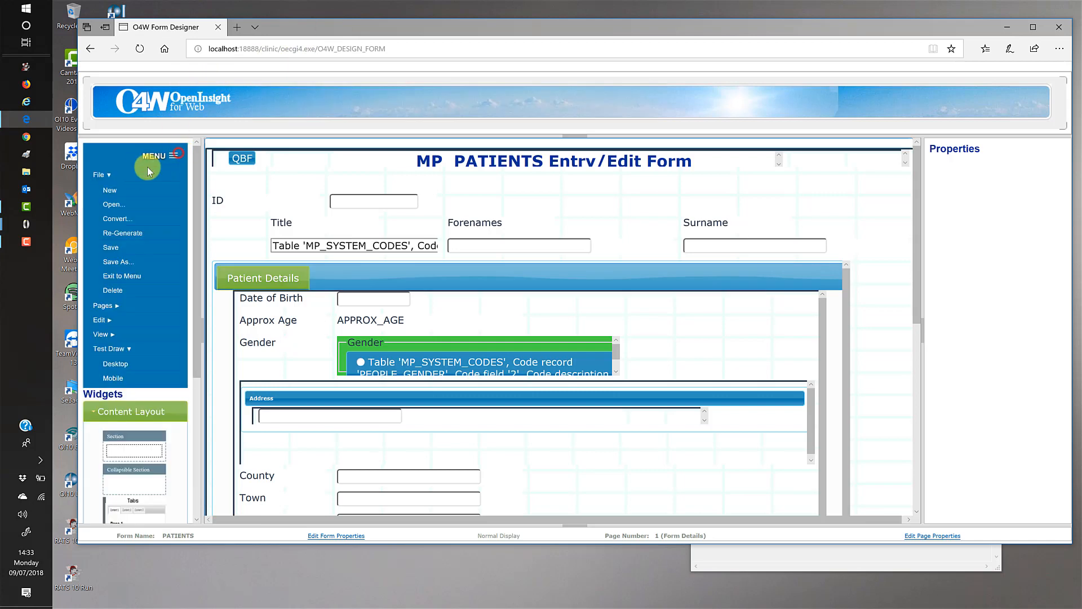
{"action": "left_click", "coordinate": [121, 248]}
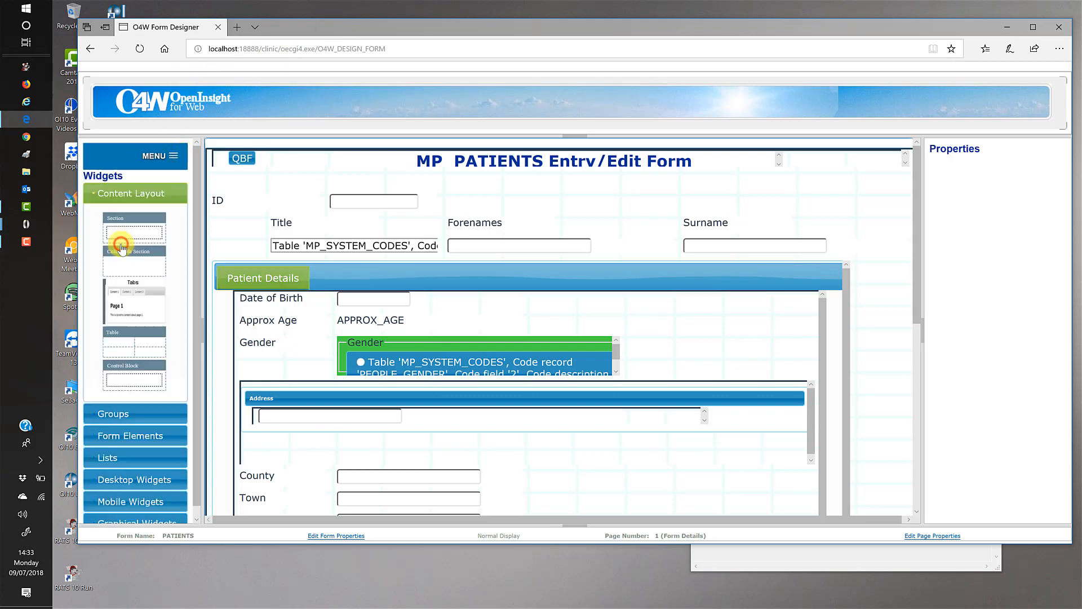
{"action": "left_click", "coordinate": [174, 148]}
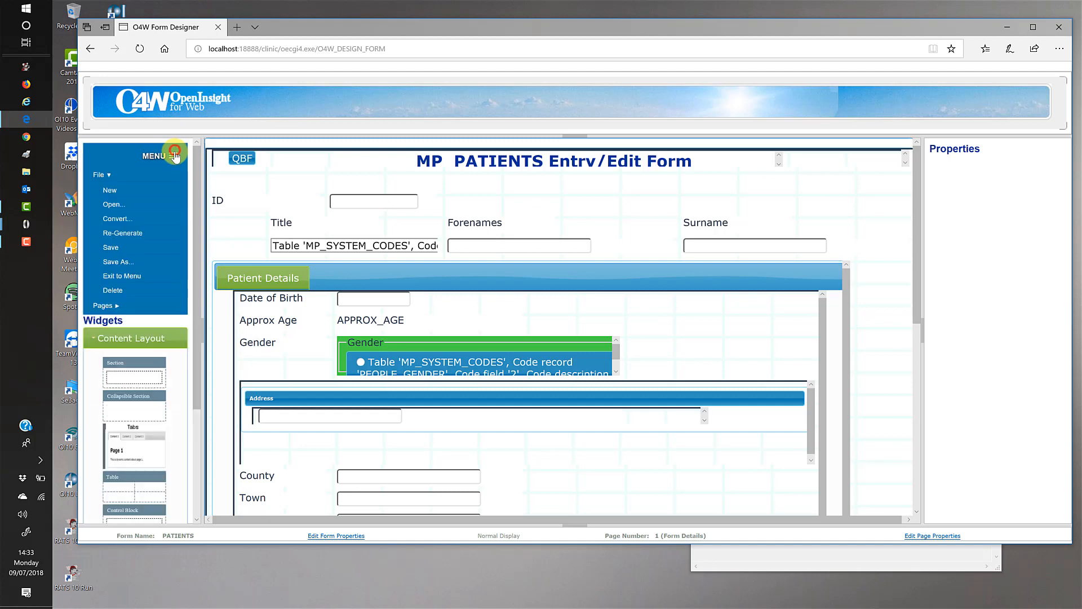
{"action": "left_click", "coordinate": [132, 278]}
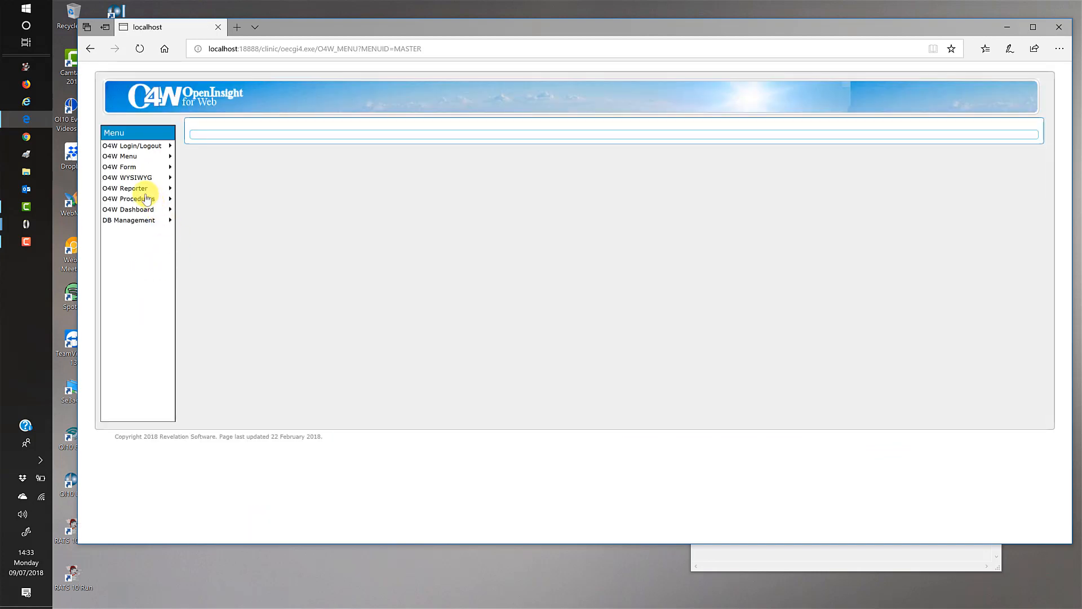
Test-run the PATIENTS WYSIWYG form in another tab and load the first patient's record by ID, discarding existing changes.
{"action": "left_click", "coordinate": [136, 178]}
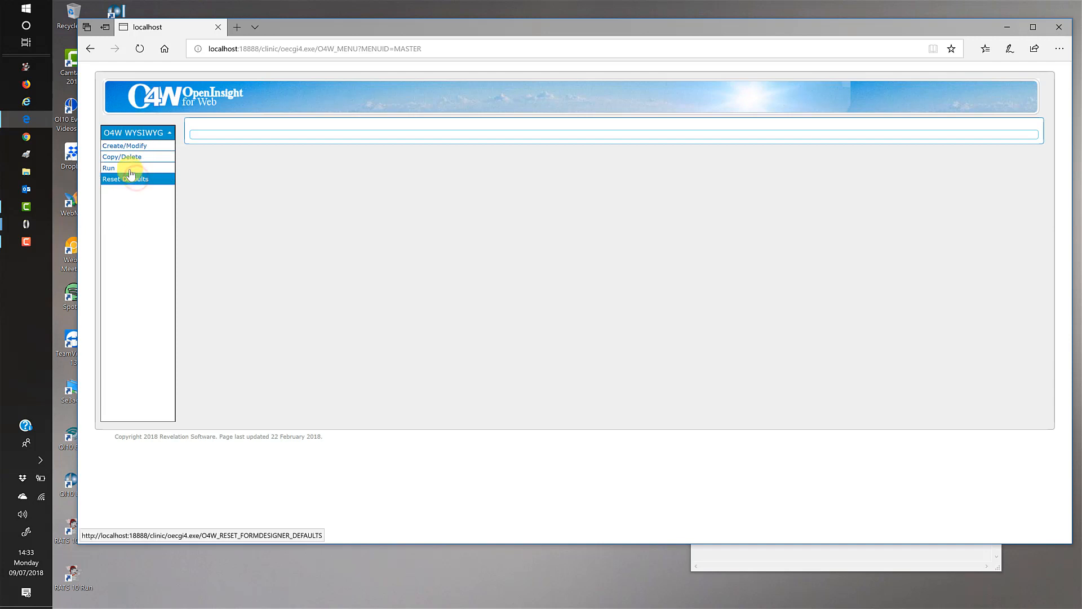
{"action": "left_click", "coordinate": [133, 169]}
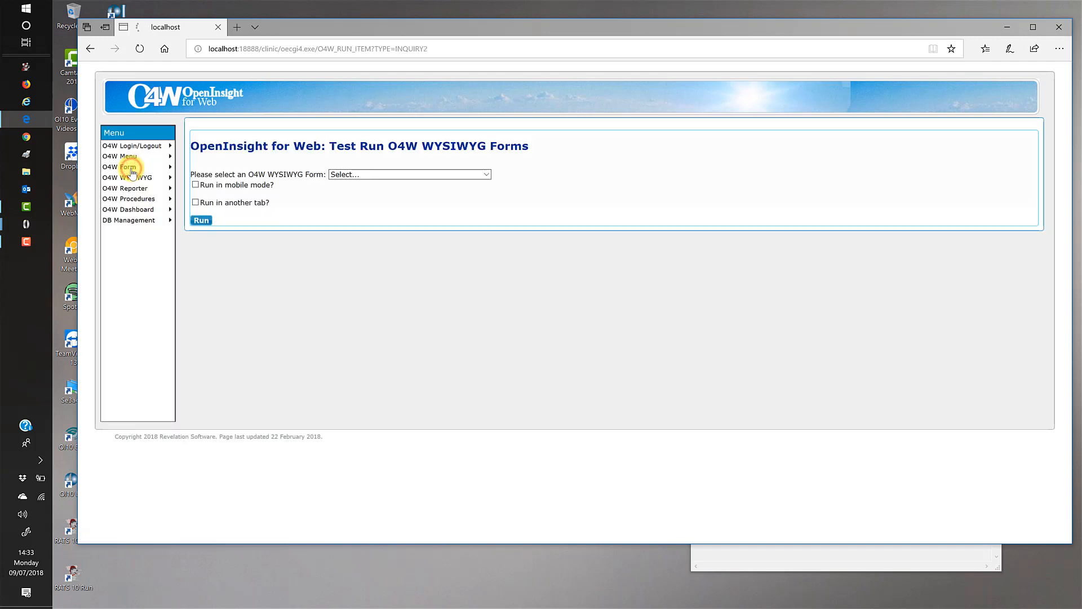
{"action": "left_click", "coordinate": [231, 203]}
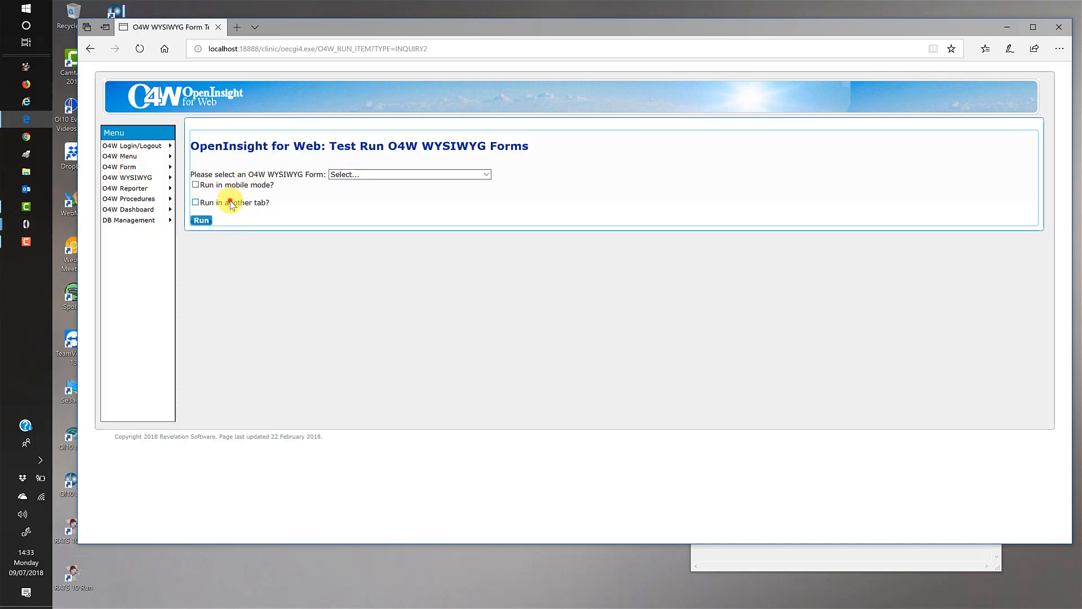
{"action": "left_click", "coordinate": [488, 172]}
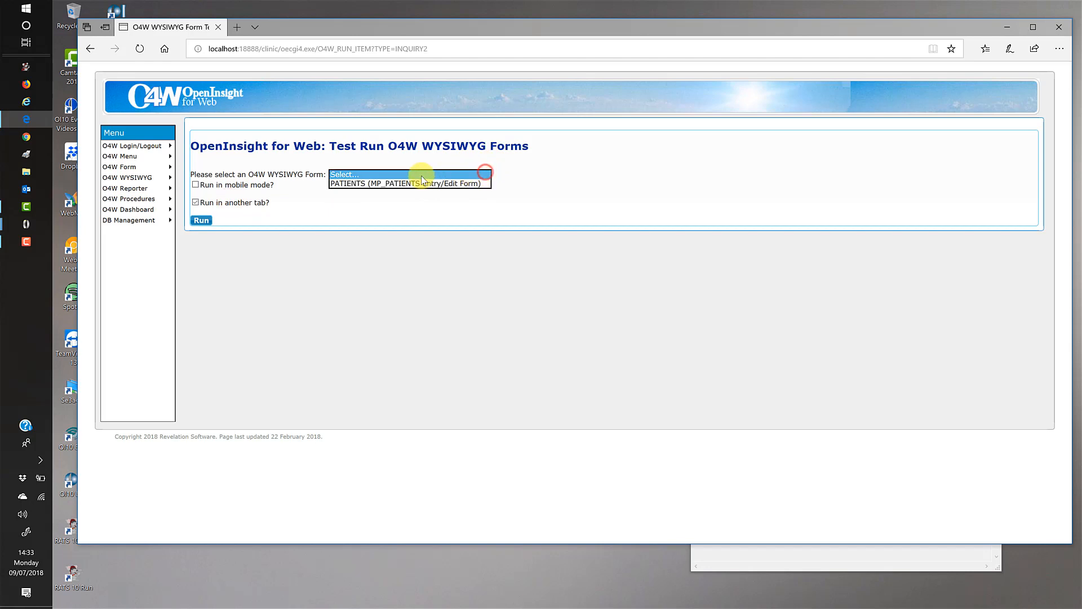
{"action": "left_click", "coordinate": [412, 181]}
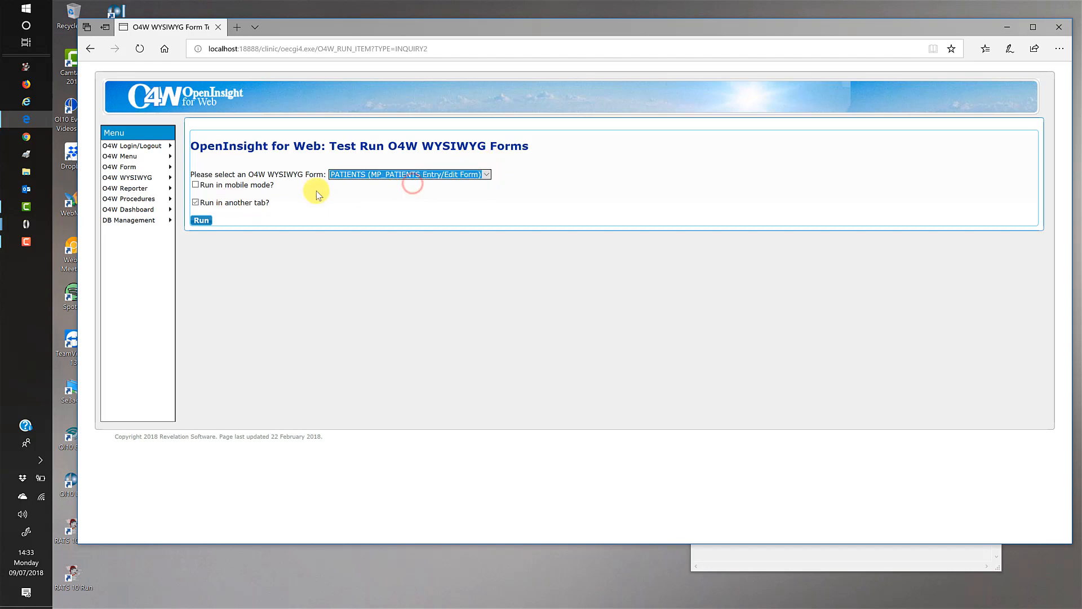
{"action": "left_click", "coordinate": [202, 220]}
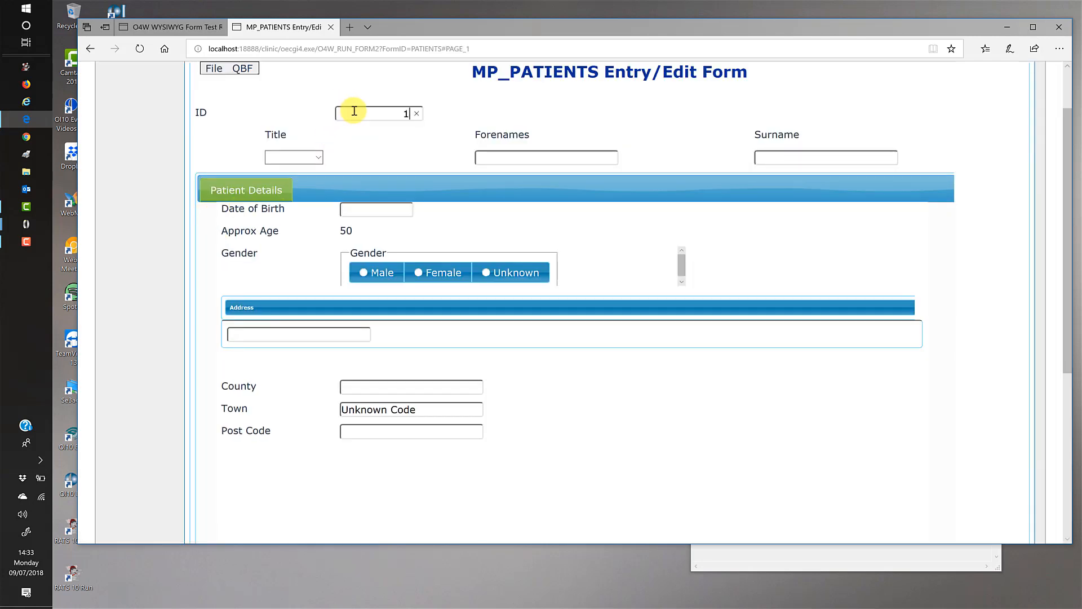
{"action": "key", "text": "Tab"}
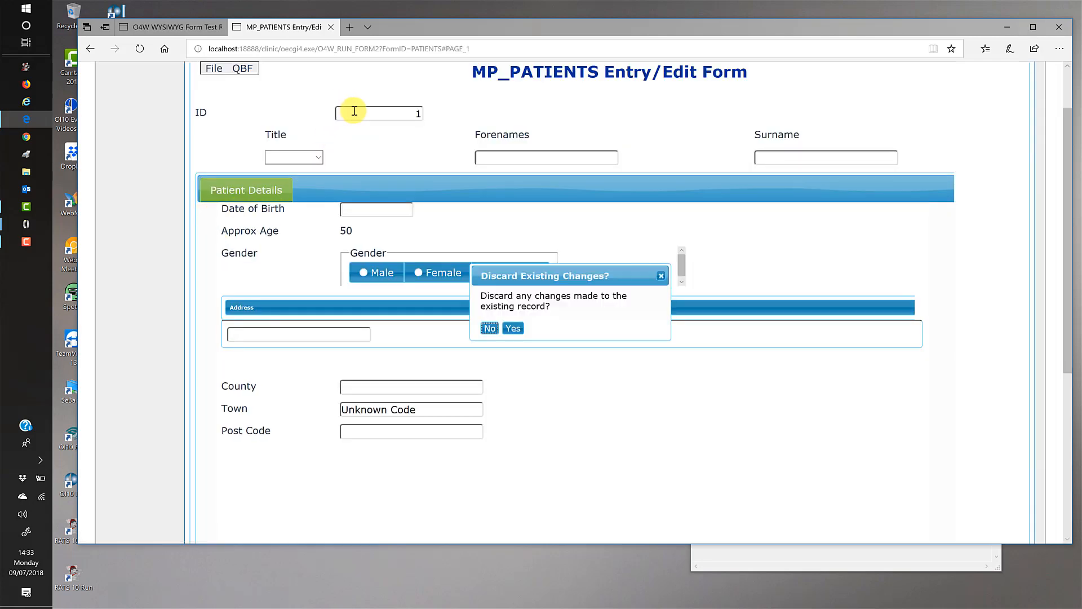
{"action": "left_click", "coordinate": [512, 328]}
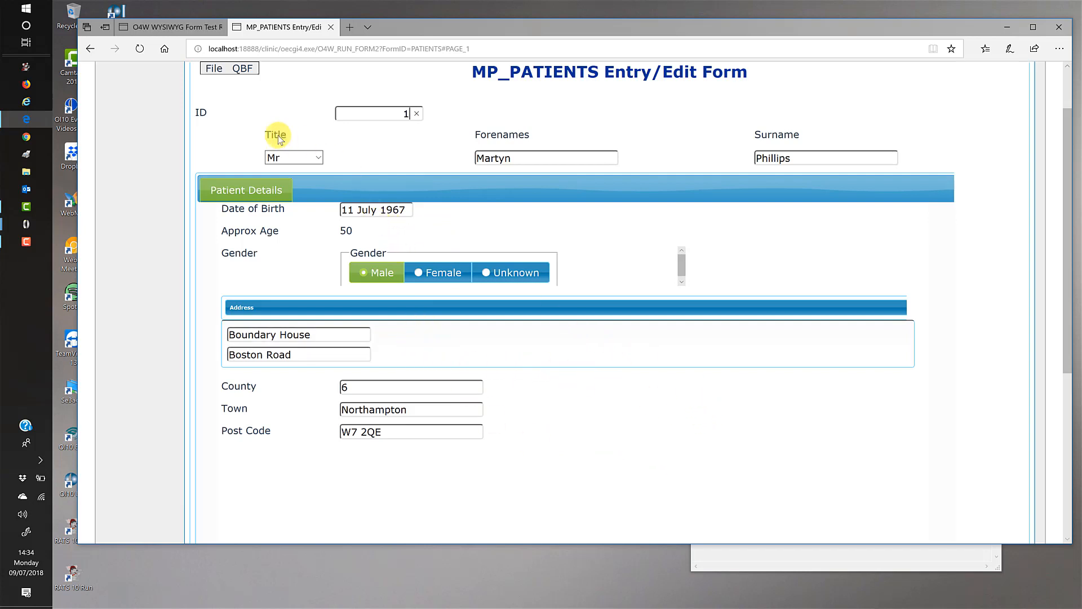
Initialize a query by form, set Title to Mrs as the criterion, and execute the query.
{"action": "left_click", "coordinate": [243, 69]}
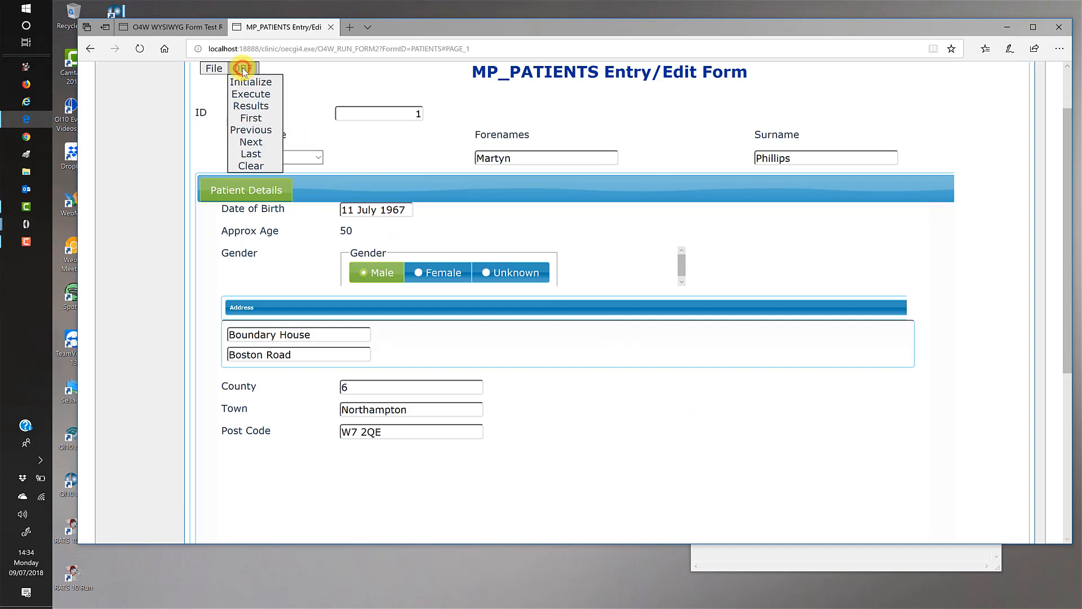
{"action": "left_click", "coordinate": [248, 82]}
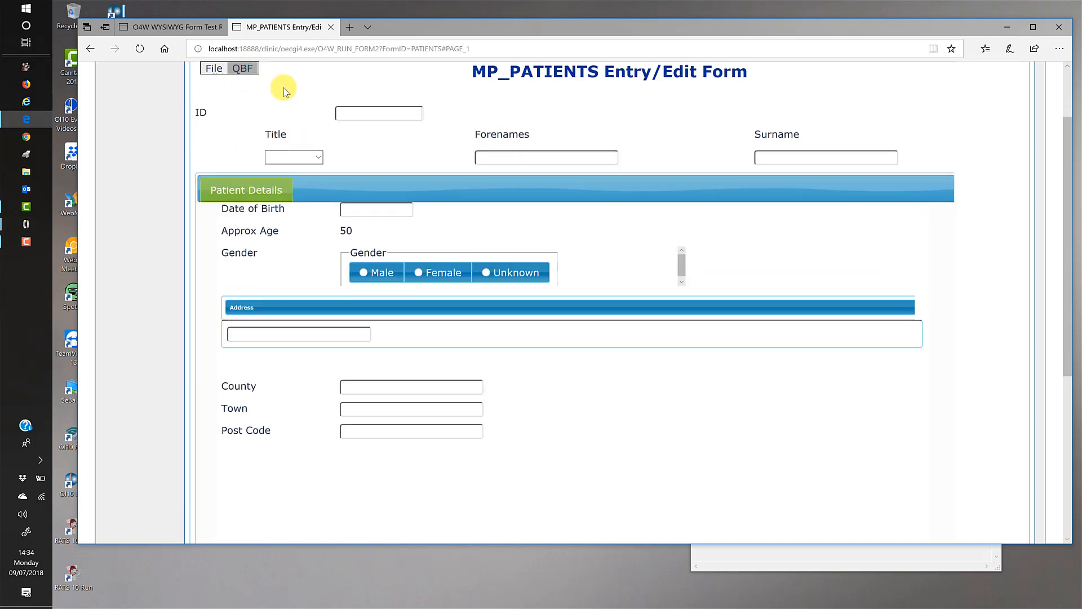
{"action": "left_click", "coordinate": [317, 156]}
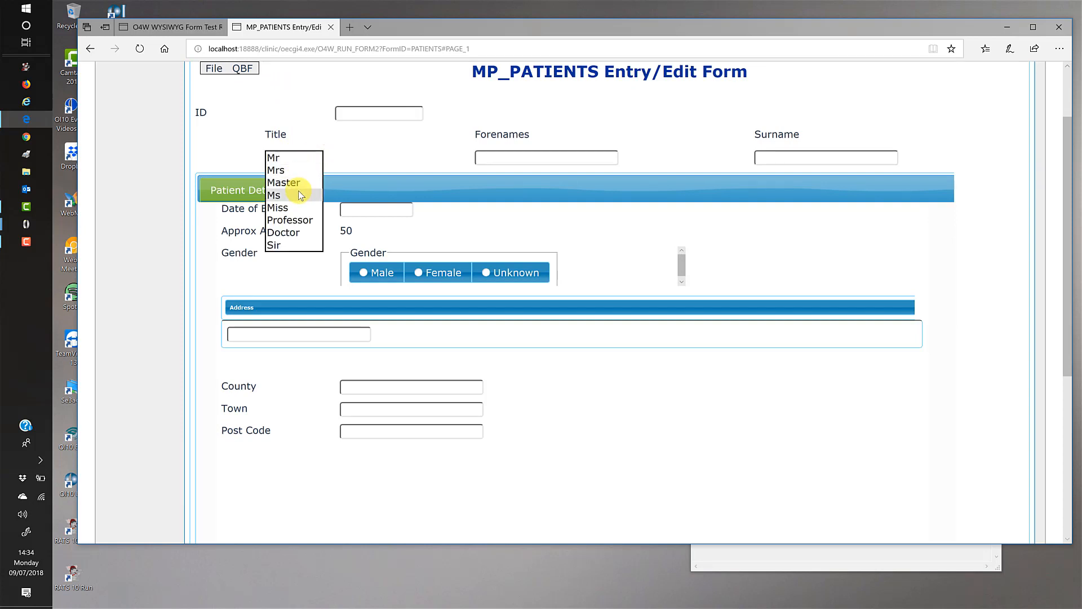
{"action": "left_click", "coordinate": [292, 170]}
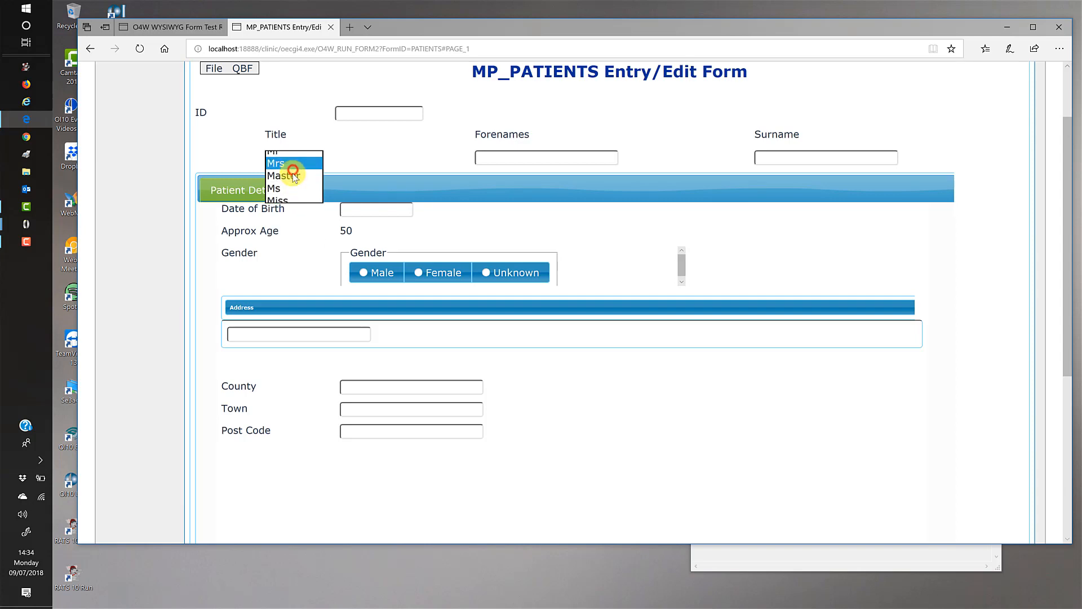
{"action": "left_click", "coordinate": [242, 68]}
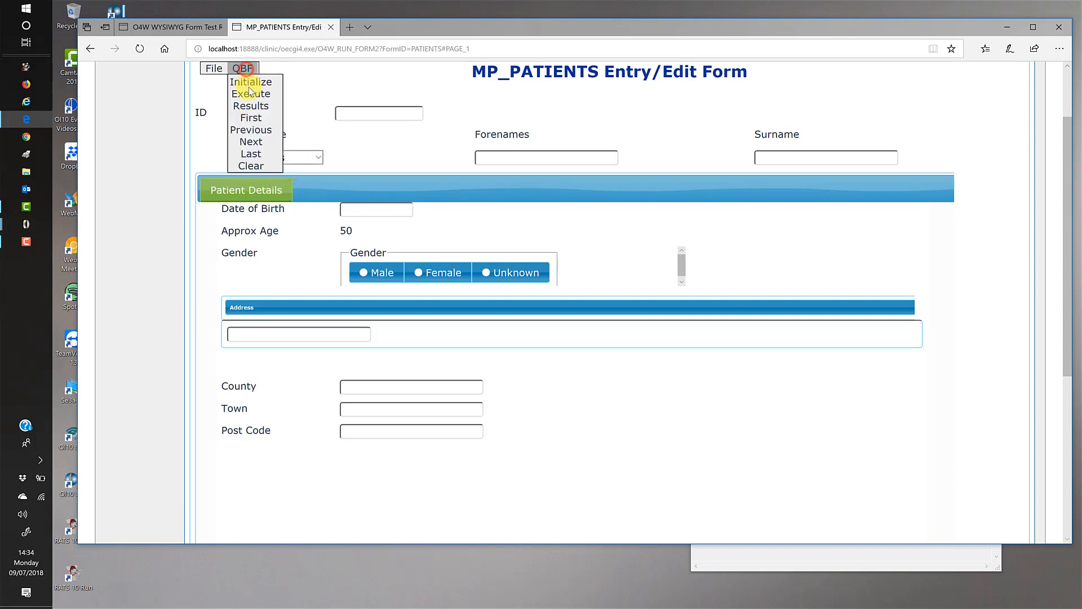
{"action": "left_click", "coordinate": [250, 94]}
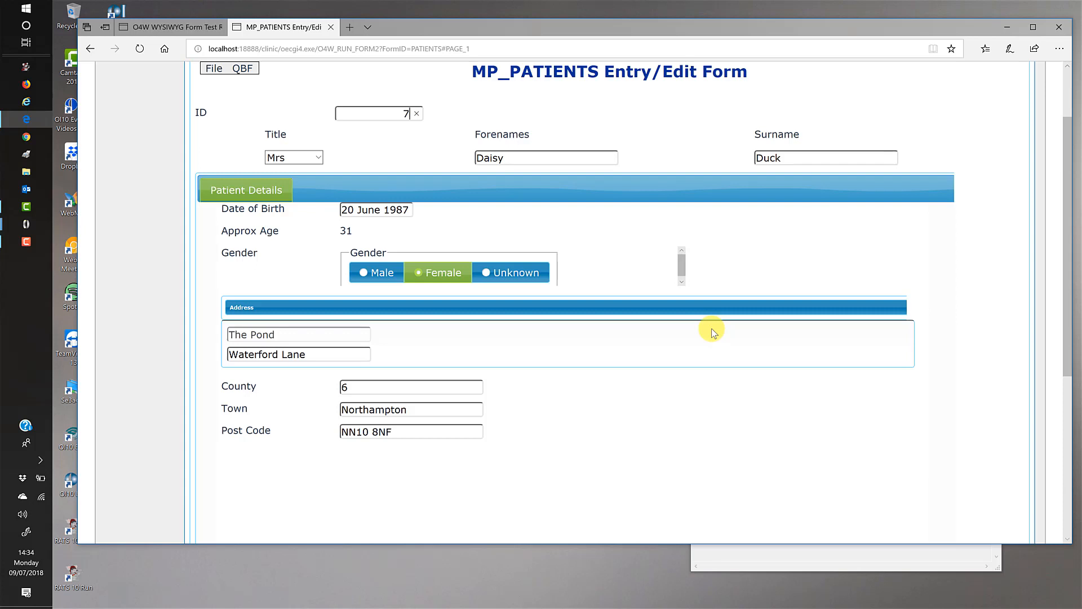
Open the Date of Birth calendar and browse to the previous month and back.
{"action": "left_click", "coordinate": [395, 210]}
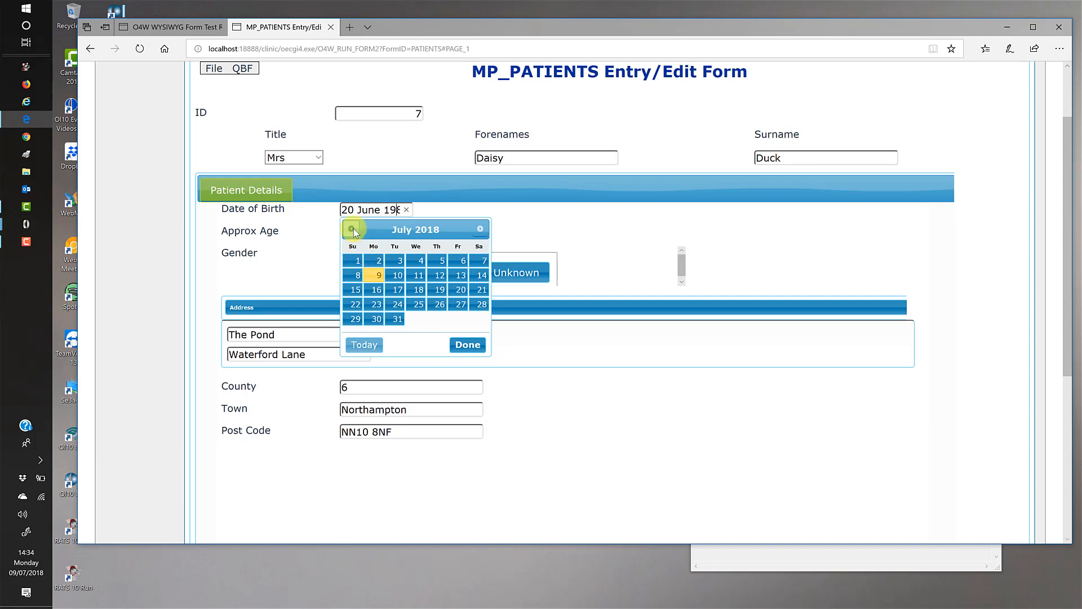
{"action": "left_click", "coordinate": [353, 229]}
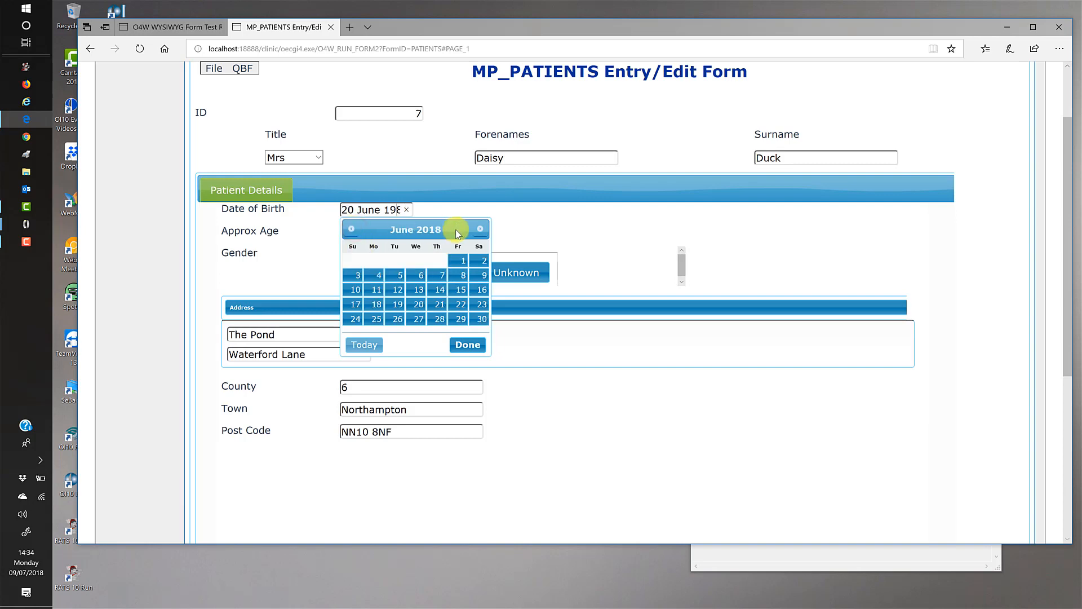
{"action": "left_click", "coordinate": [482, 229]}
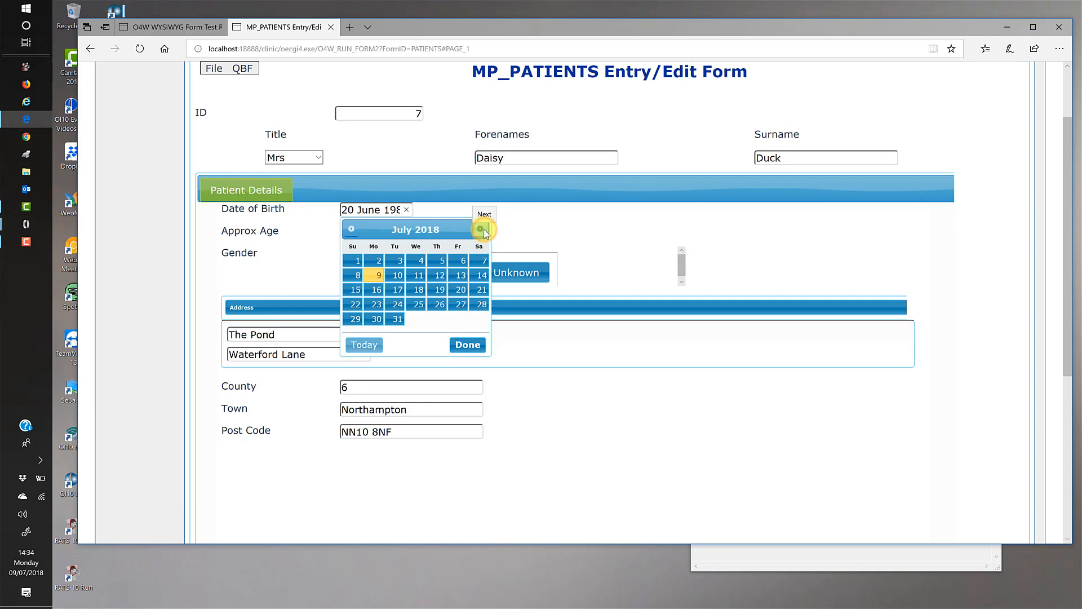
Browse the Date of Birth calendar back to May 2016 and pick a new date for the patient.
{"action": "left_click", "coordinate": [350, 229]}
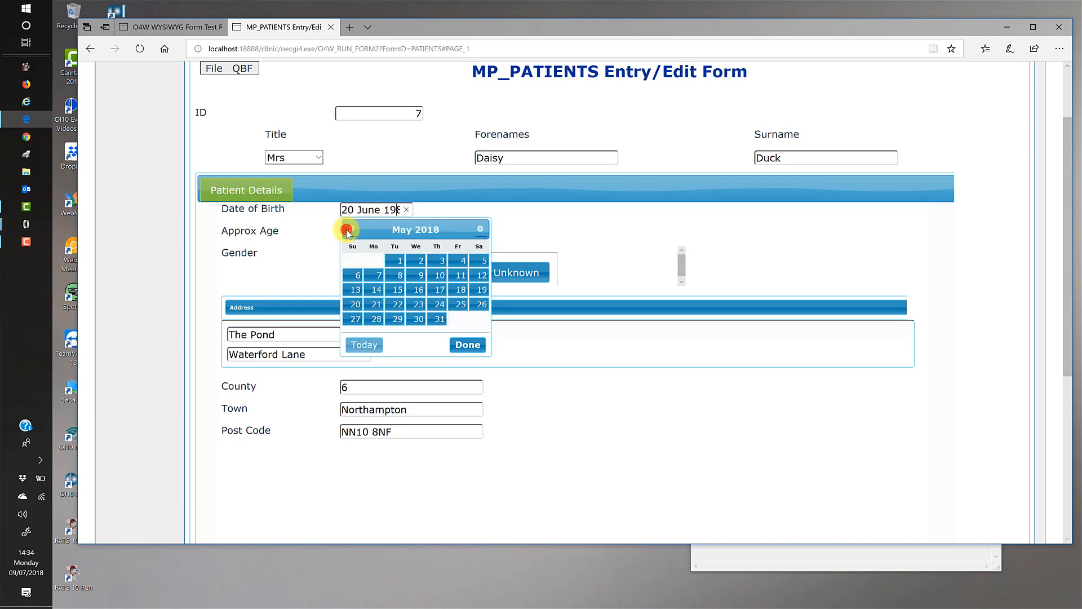
{"action": "left_click", "coordinate": [350, 230]}
{"action": "left_click", "coordinate": [349, 229]}
{"action": "left_click", "coordinate": [350, 229]}
{"action": "left_click", "coordinate": [346, 231]}
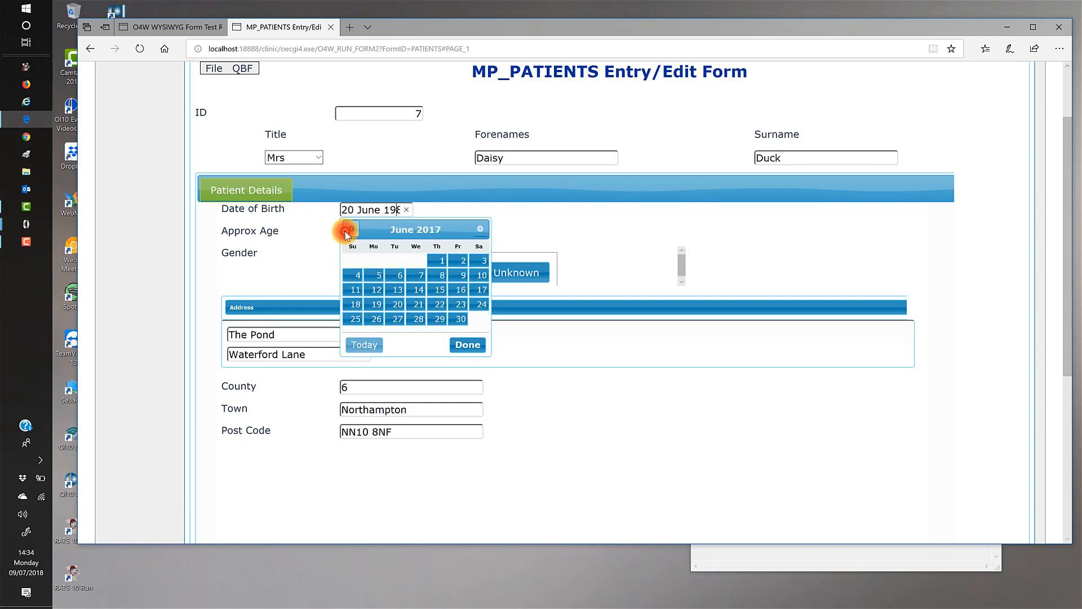
{"action": "left_click", "coordinate": [346, 231]}
{"action": "left_click", "coordinate": [346, 231]}
{"action": "left_click", "coordinate": [346, 231]}
{"action": "left_click", "coordinate": [346, 232]}
{"action": "left_click", "coordinate": [346, 231]}
{"action": "left_click", "coordinate": [346, 232]}
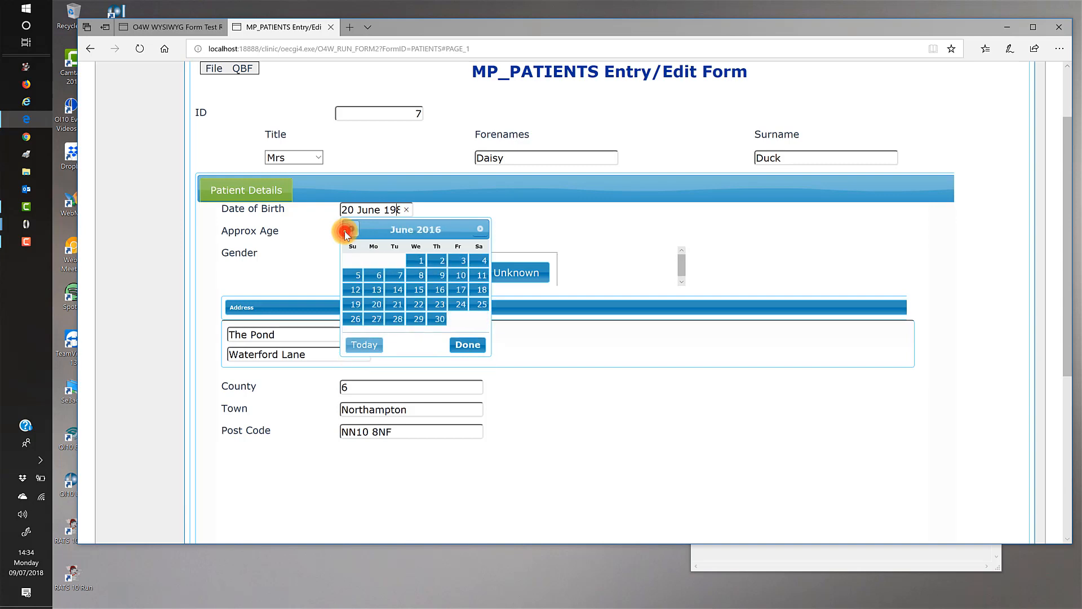
{"action": "left_click", "coordinate": [346, 231]}
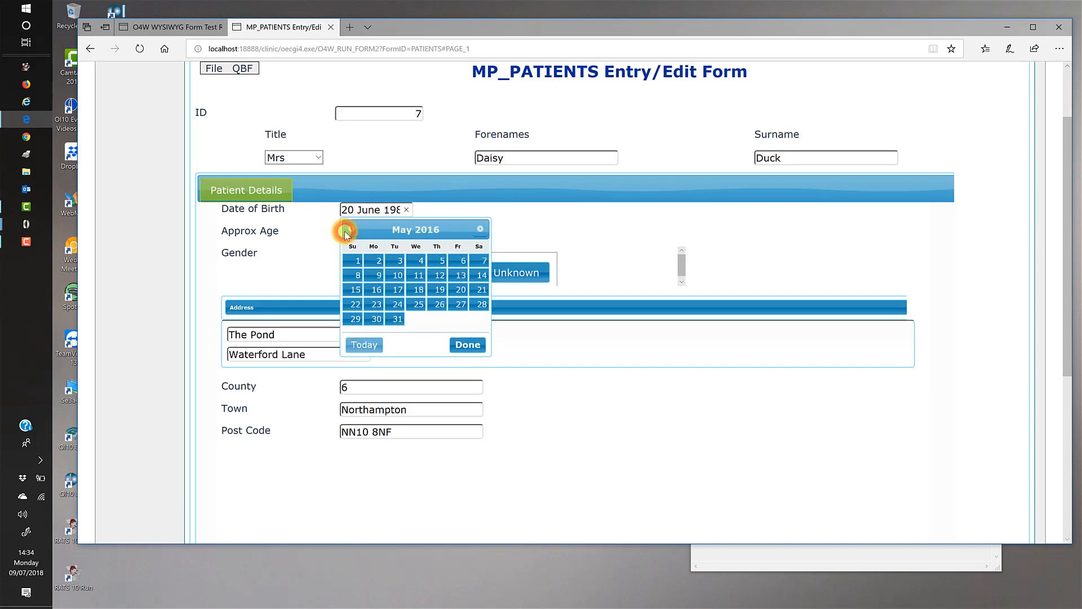
{"action": "left_click", "coordinate": [398, 275]}
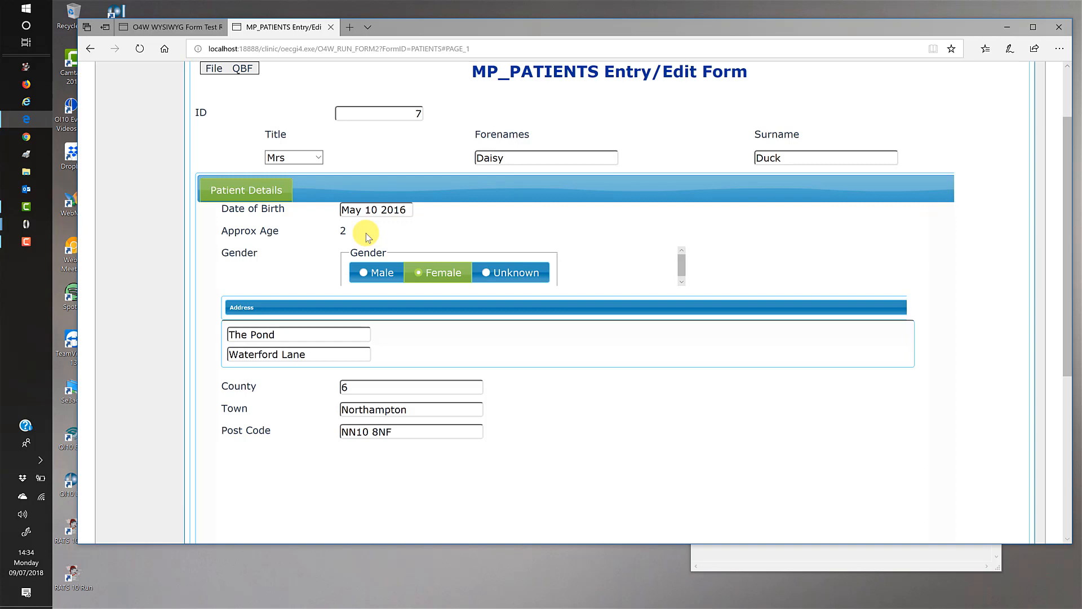
Switch back to the O4W tab and open the existing PATIENTS form in the WYSIWYG form designer.
{"action": "left_click", "coordinate": [169, 26]}
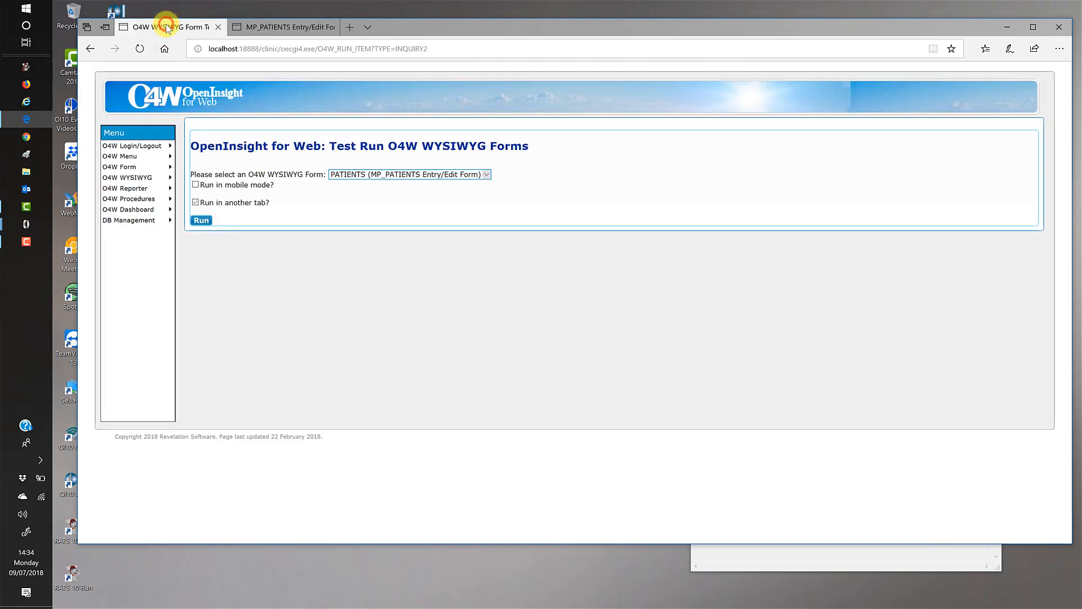
{"action": "left_click", "coordinate": [138, 177]}
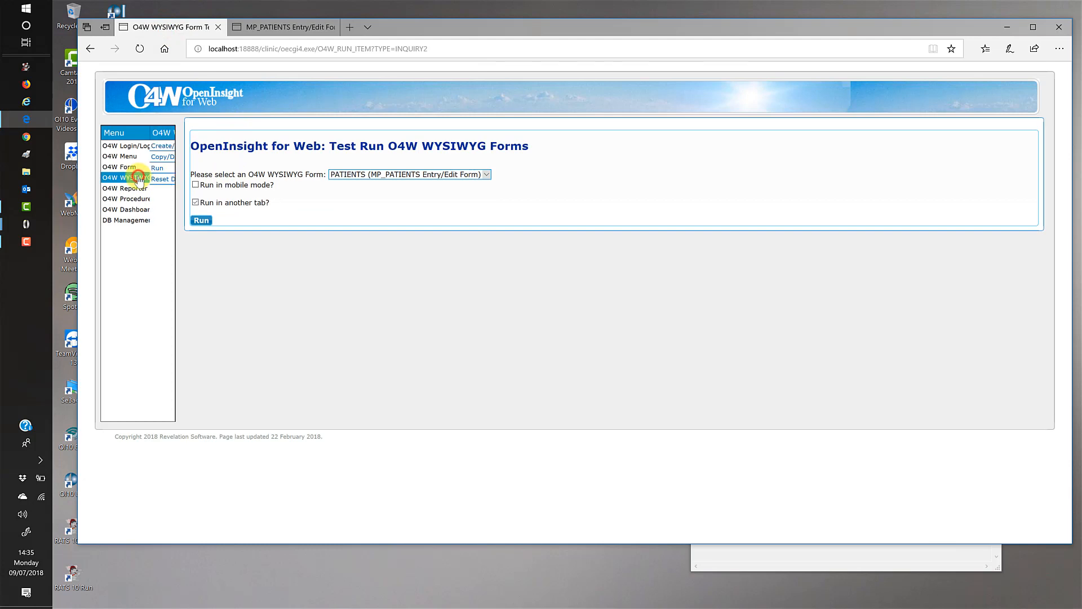
{"action": "left_click", "coordinate": [140, 146]}
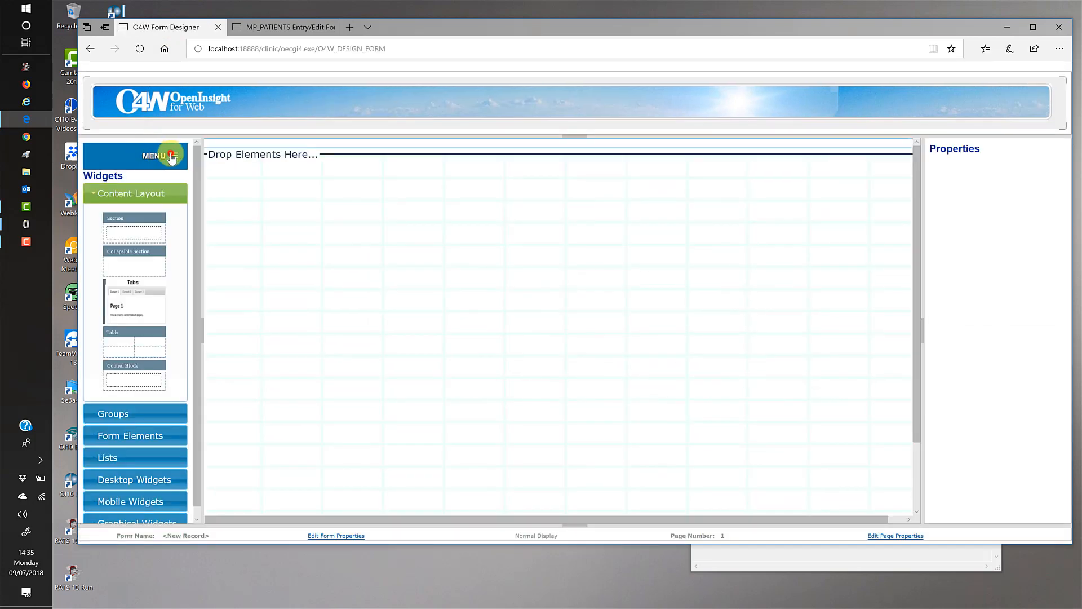
{"action": "left_click", "coordinate": [172, 157]}
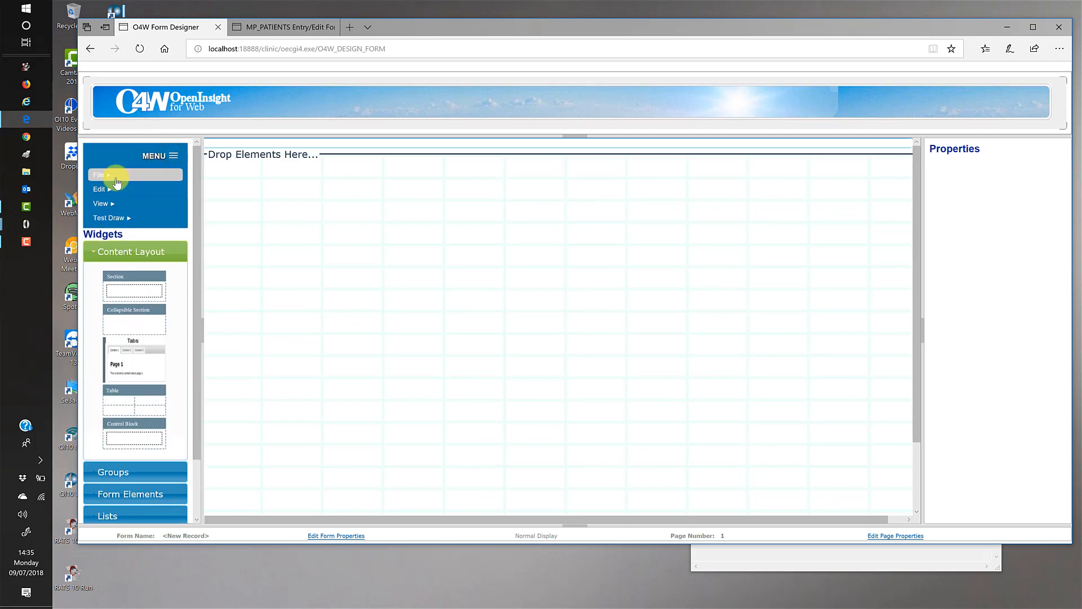
{"action": "left_click", "coordinate": [116, 179]}
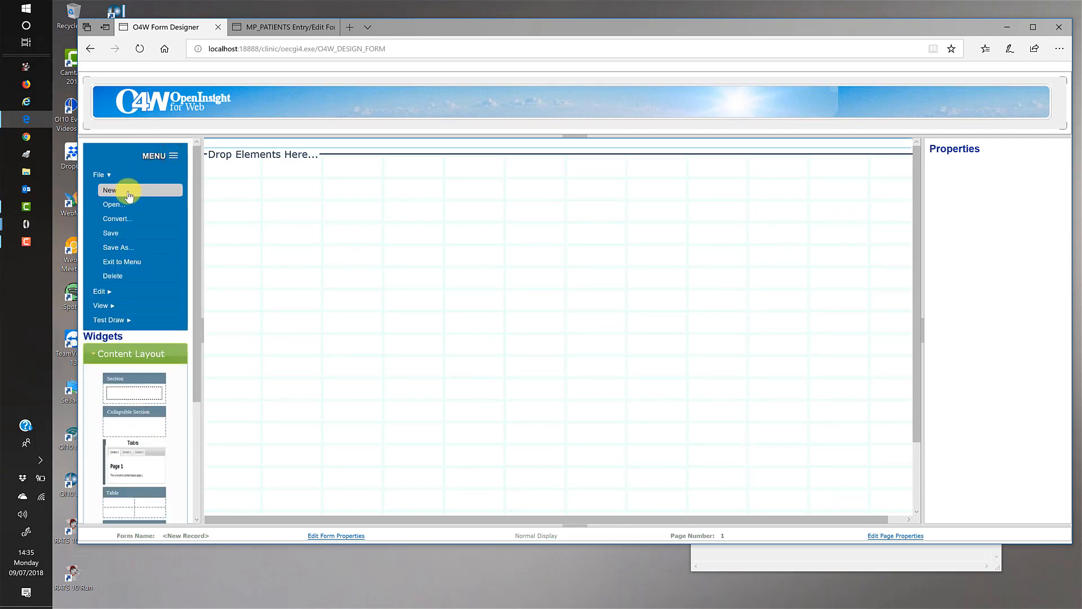
{"action": "left_click", "coordinate": [126, 202]}
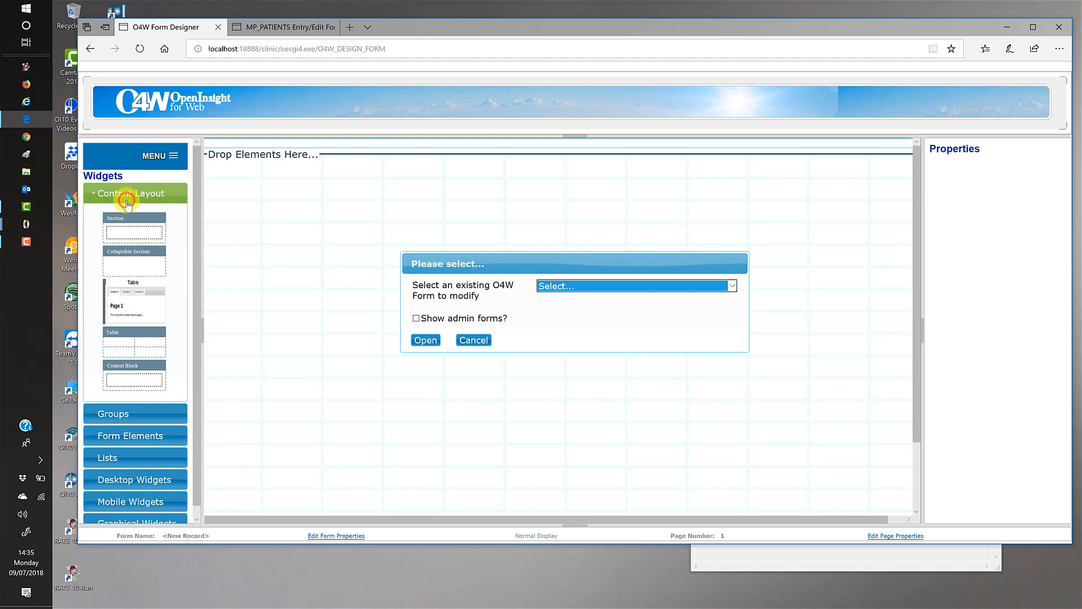
{"action": "left_click", "coordinate": [676, 286]}
{"action": "left_click", "coordinate": [607, 298]}
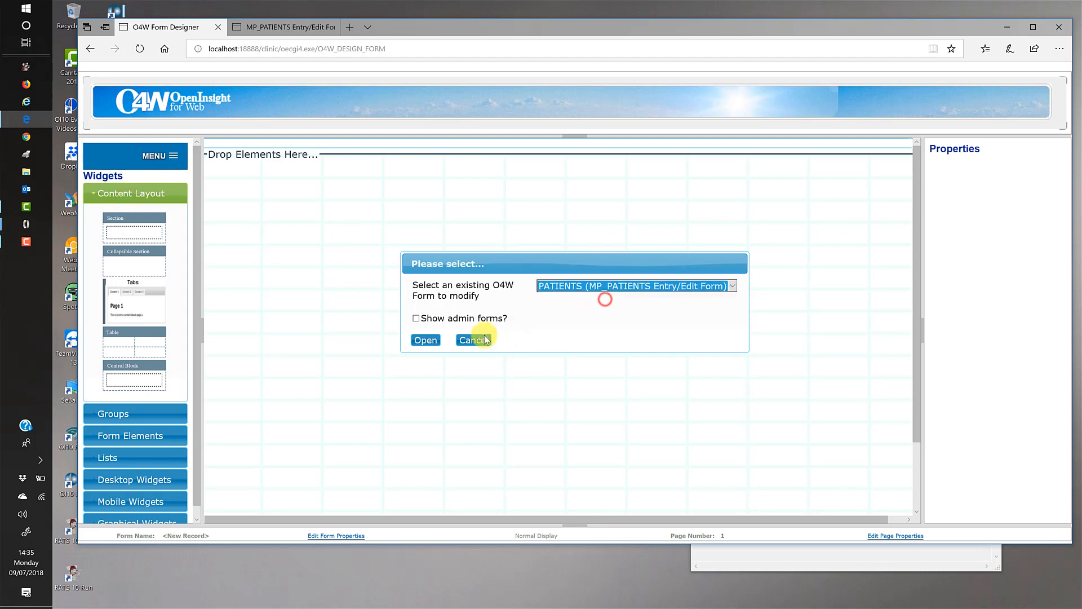
{"action": "left_click", "coordinate": [426, 341]}
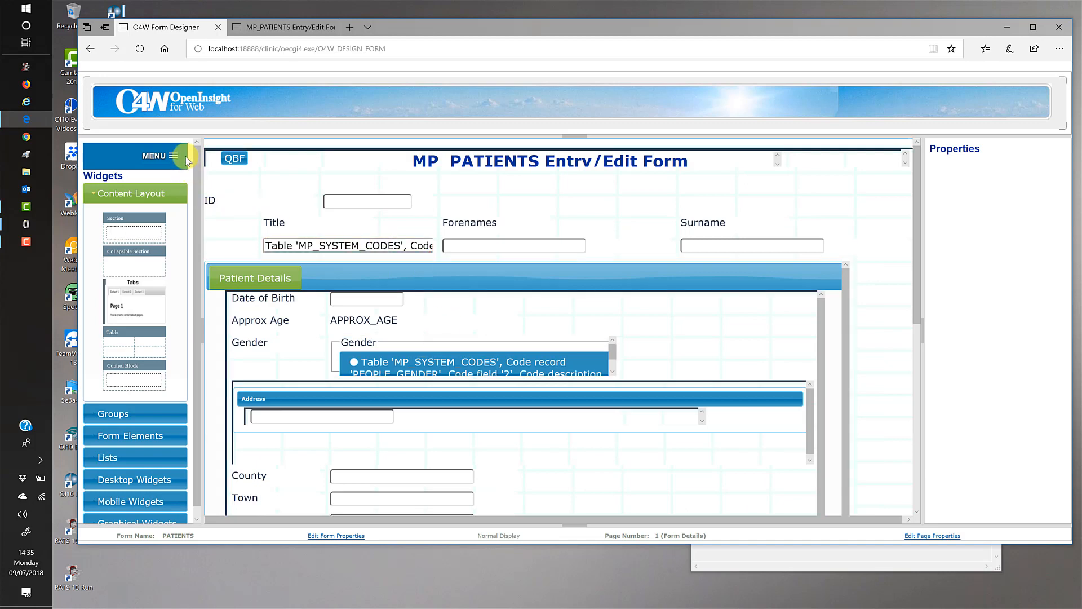
Turn on commuter module creation in the overall form behavior properties and save them.
{"action": "left_click", "coordinate": [171, 155]}
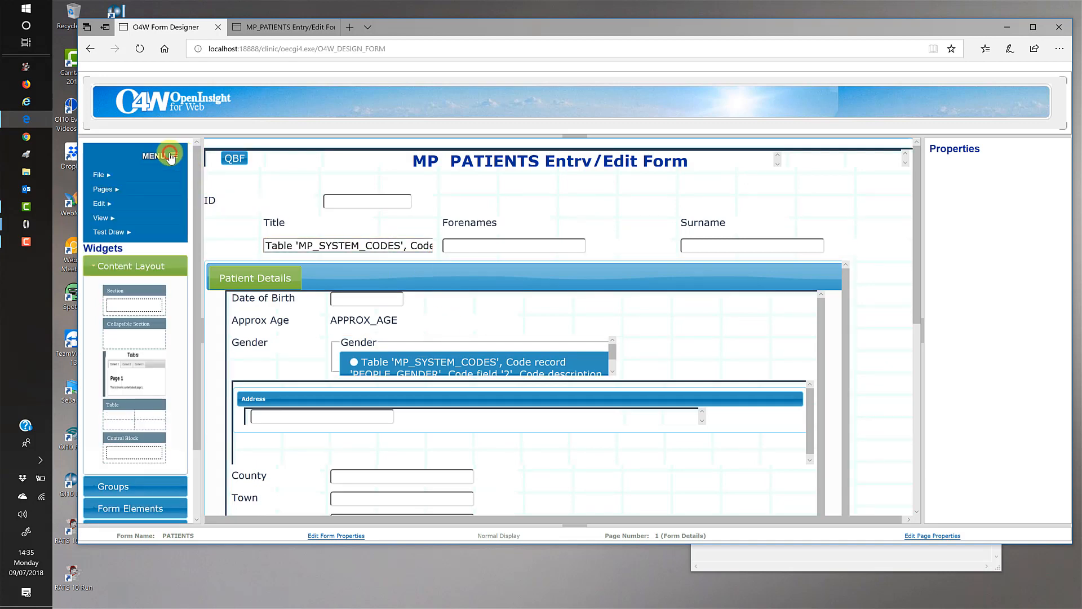
{"action": "left_click", "coordinate": [118, 204]}
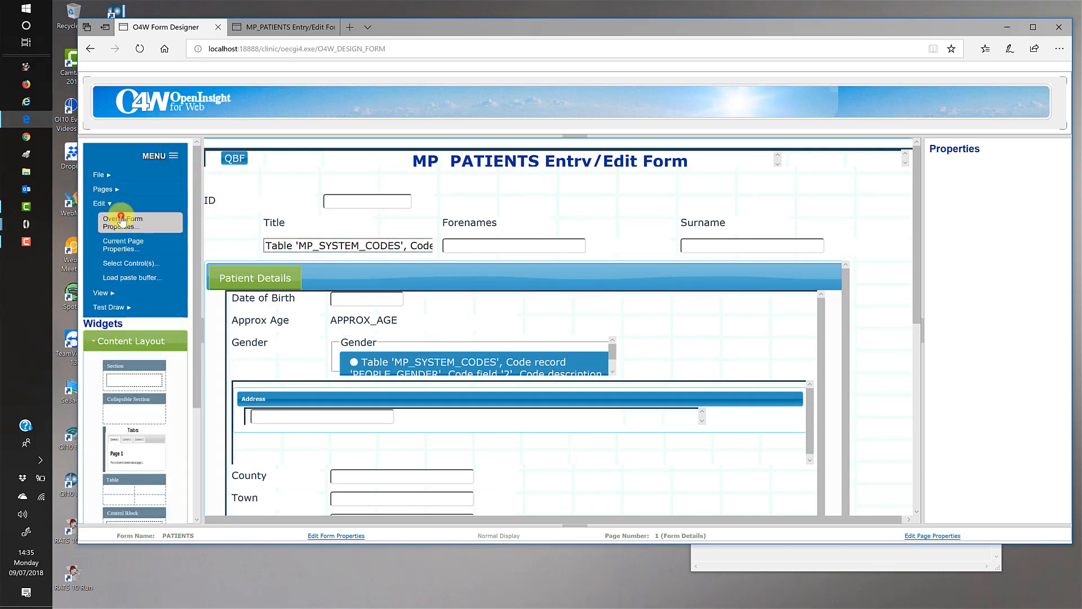
{"action": "left_click", "coordinate": [121, 220]}
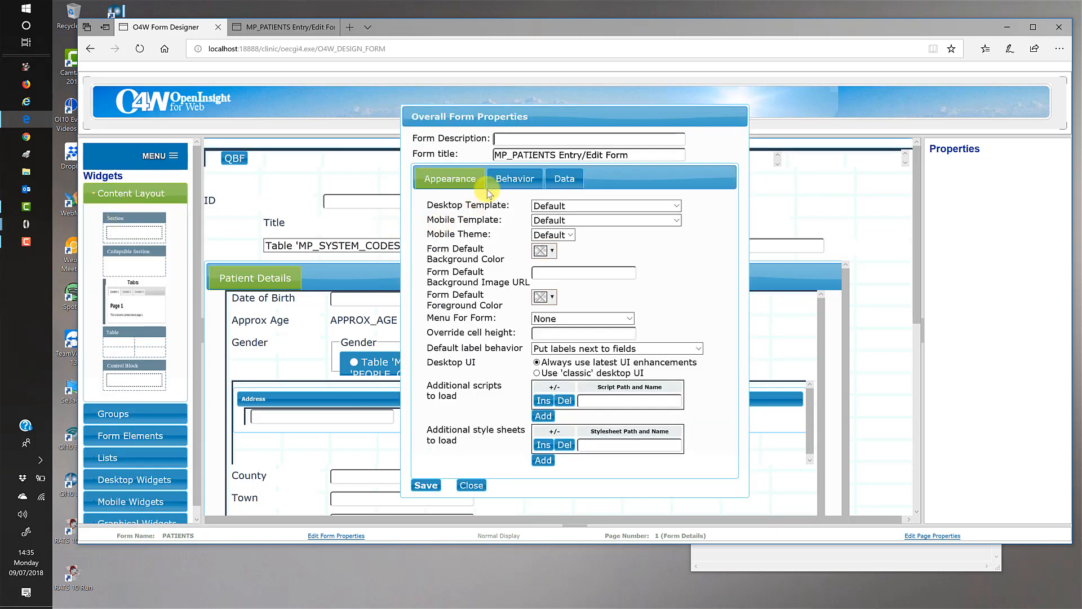
{"action": "left_click", "coordinate": [497, 187]}
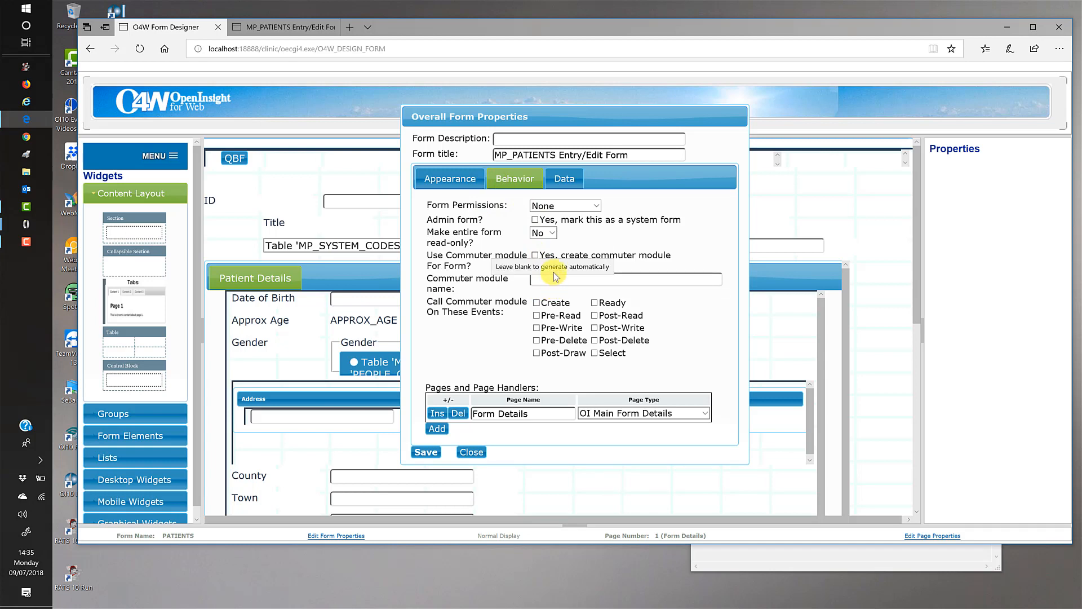
{"action": "left_click", "coordinate": [536, 255]}
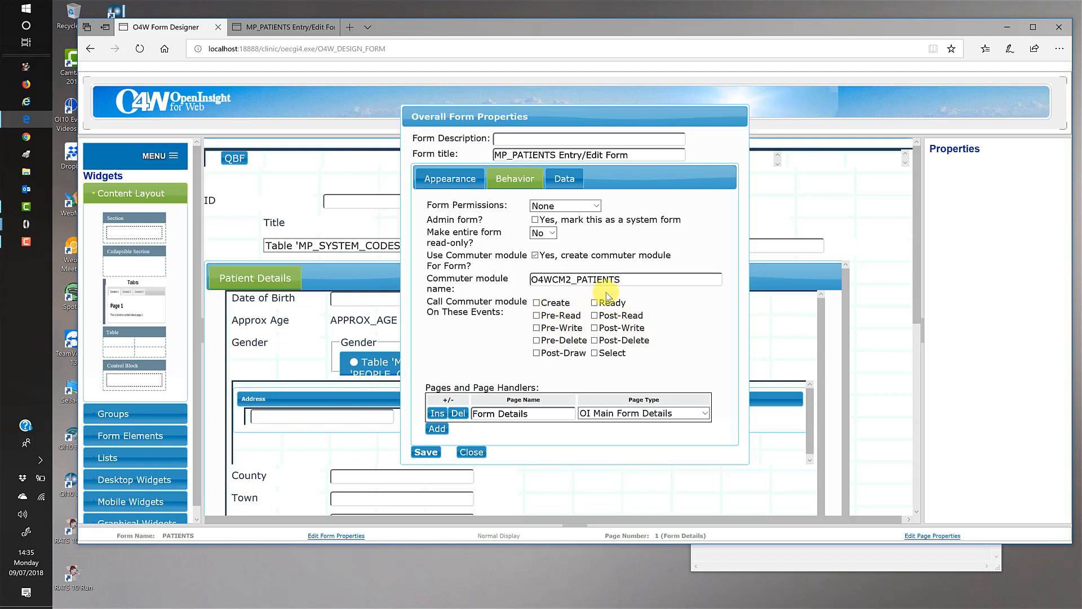
{"action": "left_click", "coordinate": [426, 453]}
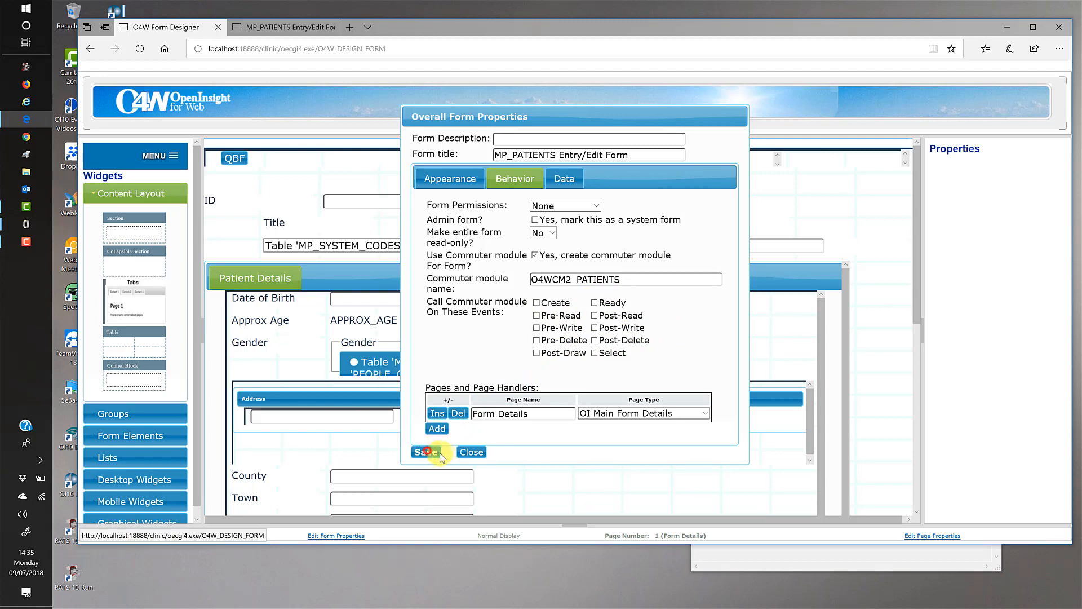
Examine the event options of the County textbox, including its commuter module calls, and leave without changing them.
{"action": "left_click", "coordinate": [390, 478]}
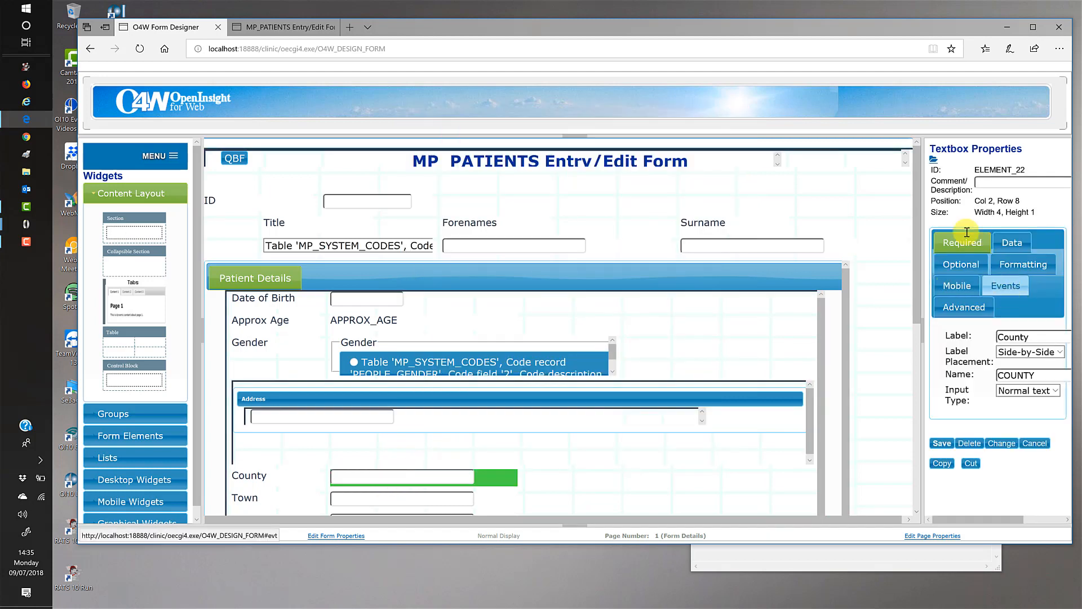
{"action": "left_click", "coordinate": [933, 163]}
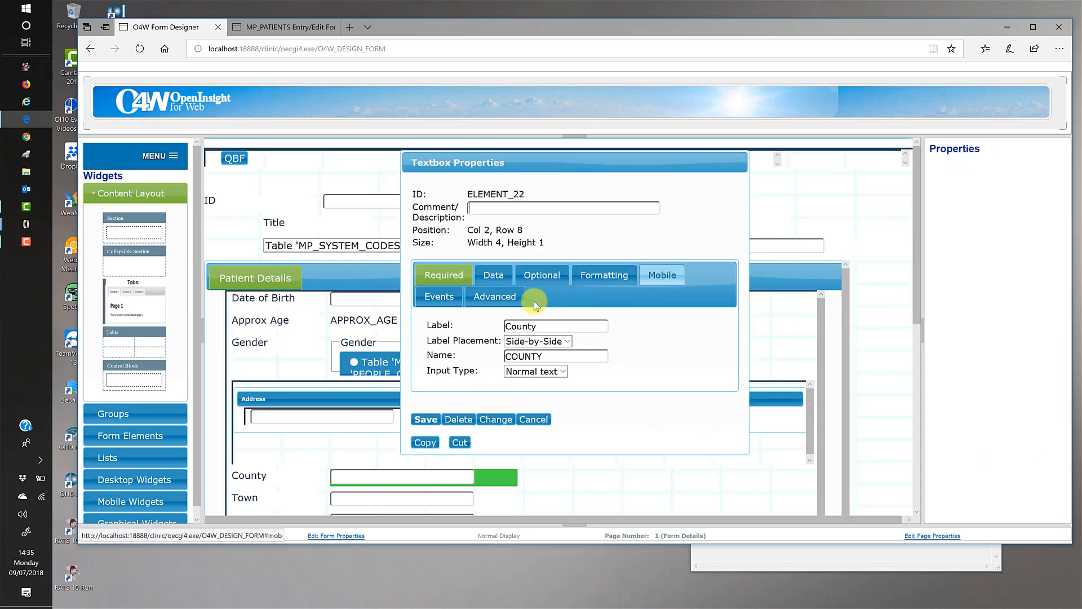
{"action": "left_click", "coordinate": [439, 296]}
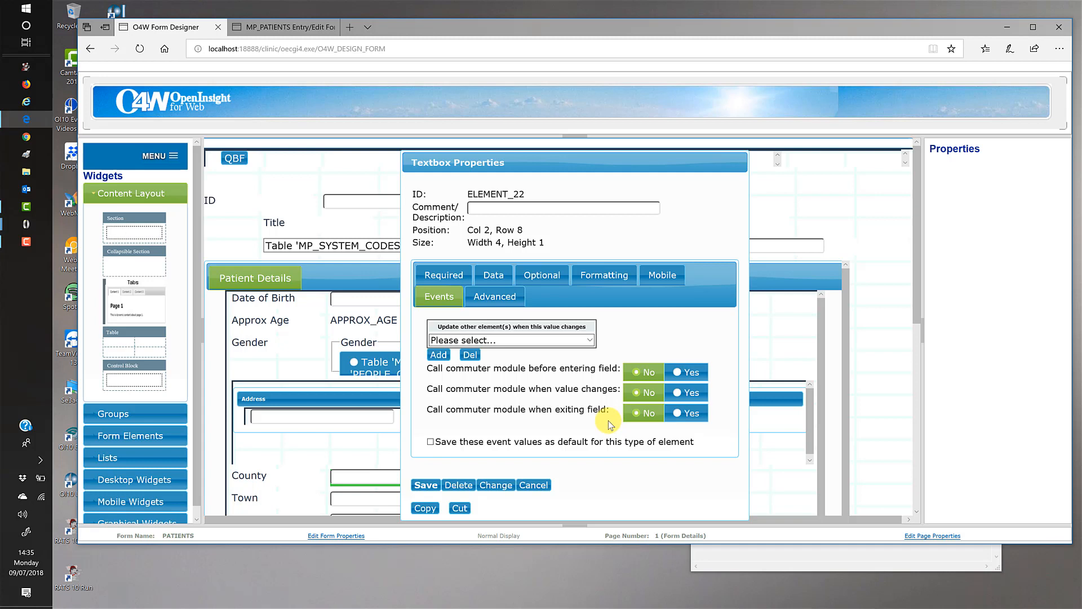
{"action": "left_click", "coordinate": [534, 485]}
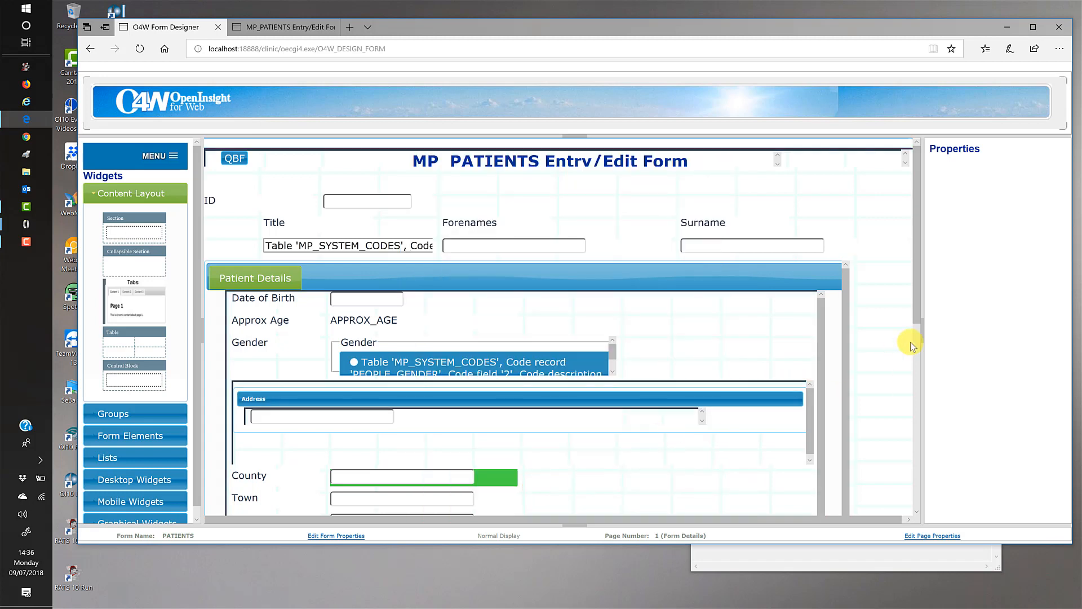
Move the ID label closer to its textbox so it lines up directly above the Title label.
{"action": "scroll", "coordinate": [887, 349], "scroll_direction": "down", "scroll_amount": 5}
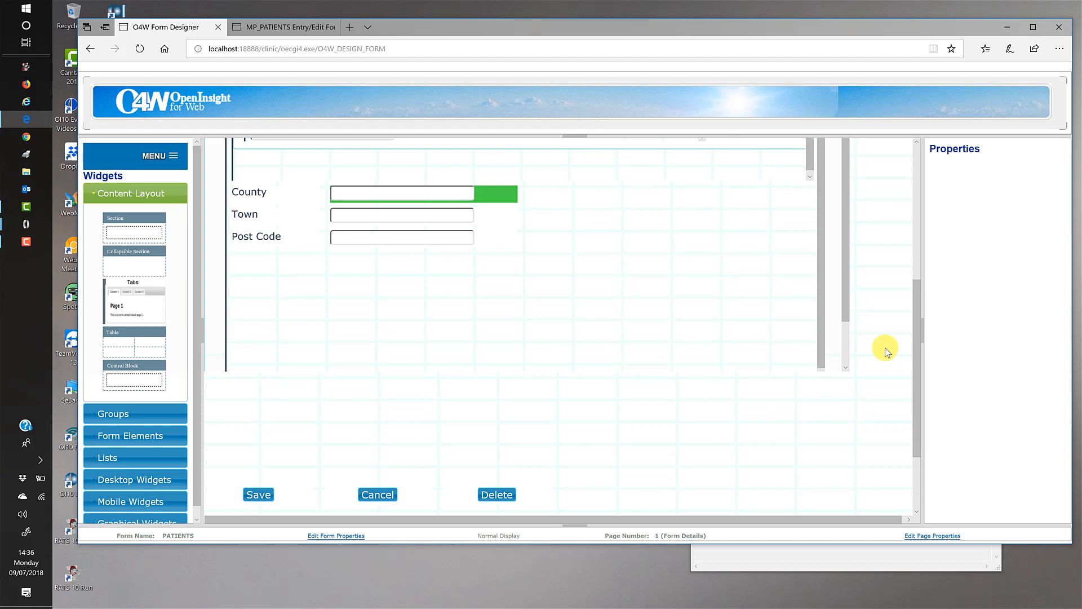
{"action": "scroll", "coordinate": [885, 348], "scroll_direction": "up", "scroll_amount": 4}
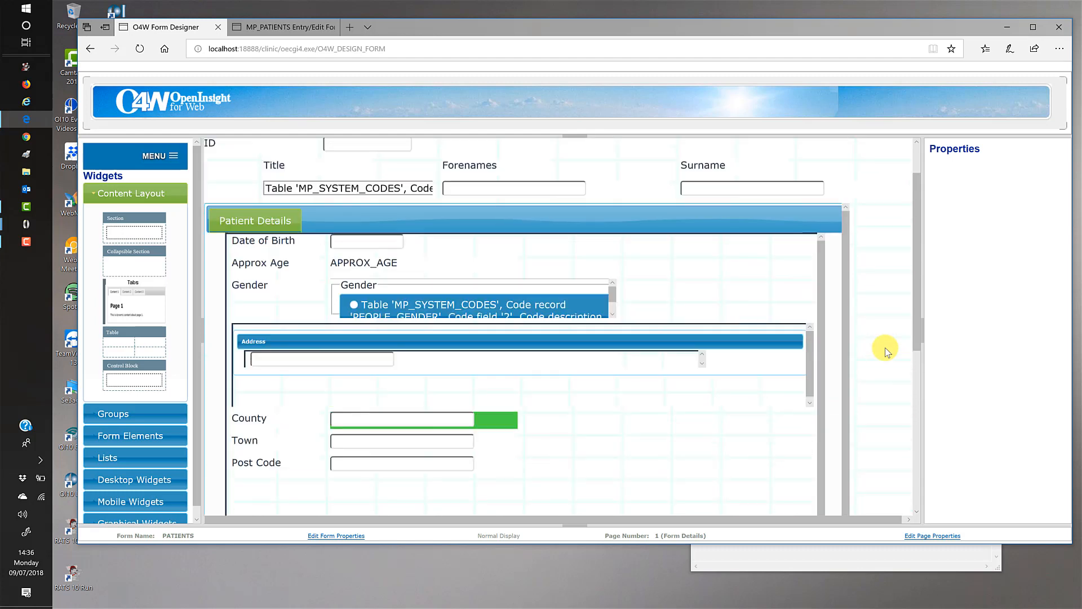
{"action": "scroll", "coordinate": [884, 348], "scroll_direction": "up", "scroll_amount": 1}
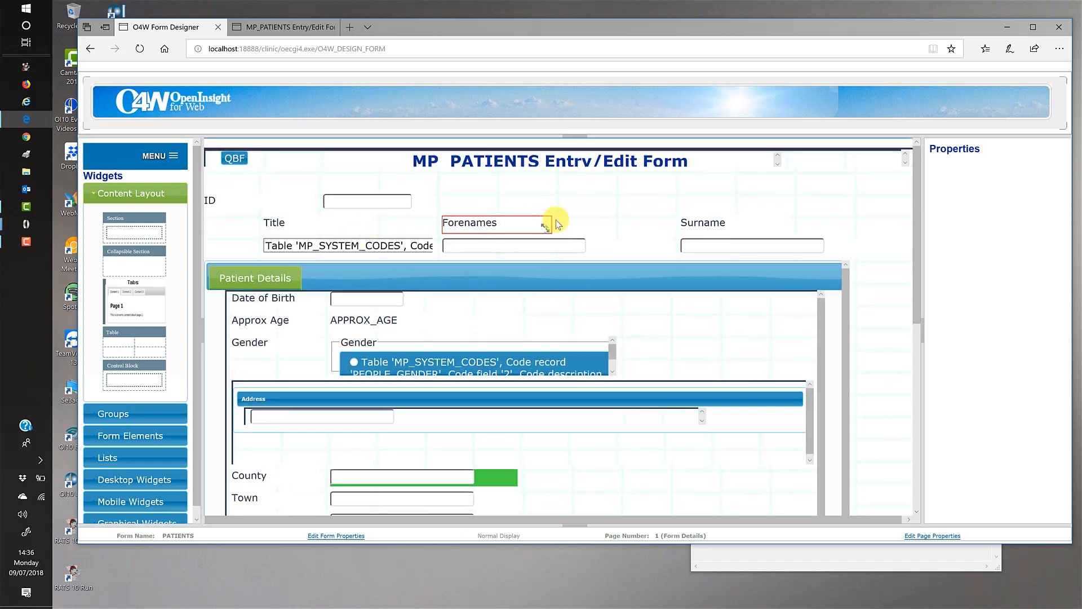
{"action": "left_click", "coordinate": [251, 194]}
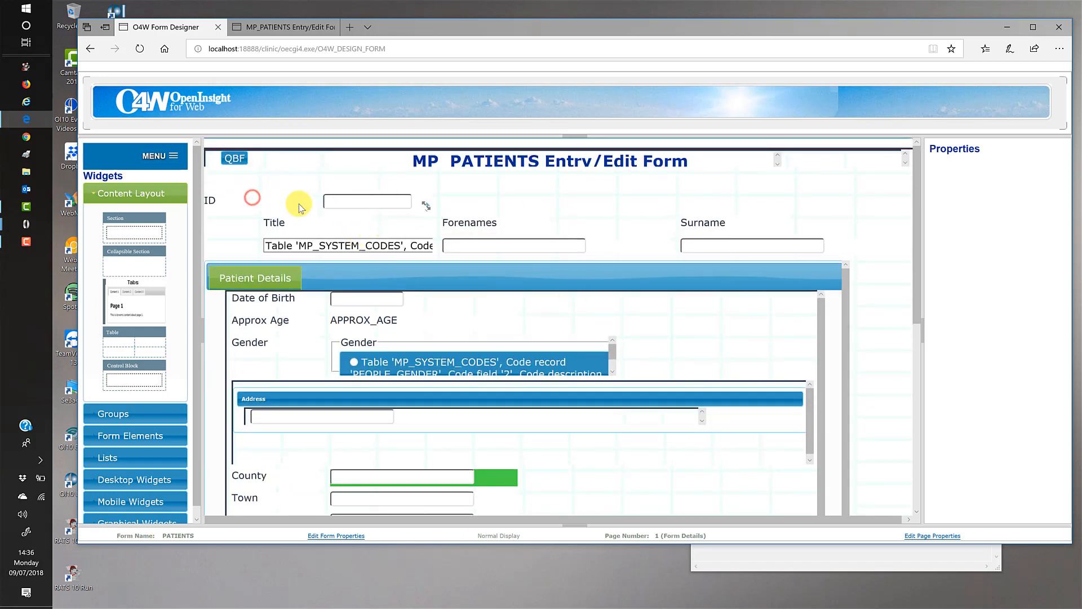
{"action": "mouse_move", "coordinate": [307, 205]}
{"action": "left_mouse_down"}
{"action": "mouse_move", "coordinate": [247, 204]}
{"action": "mouse_move", "coordinate": [289, 203]}
{"action": "left_mouse_up"}
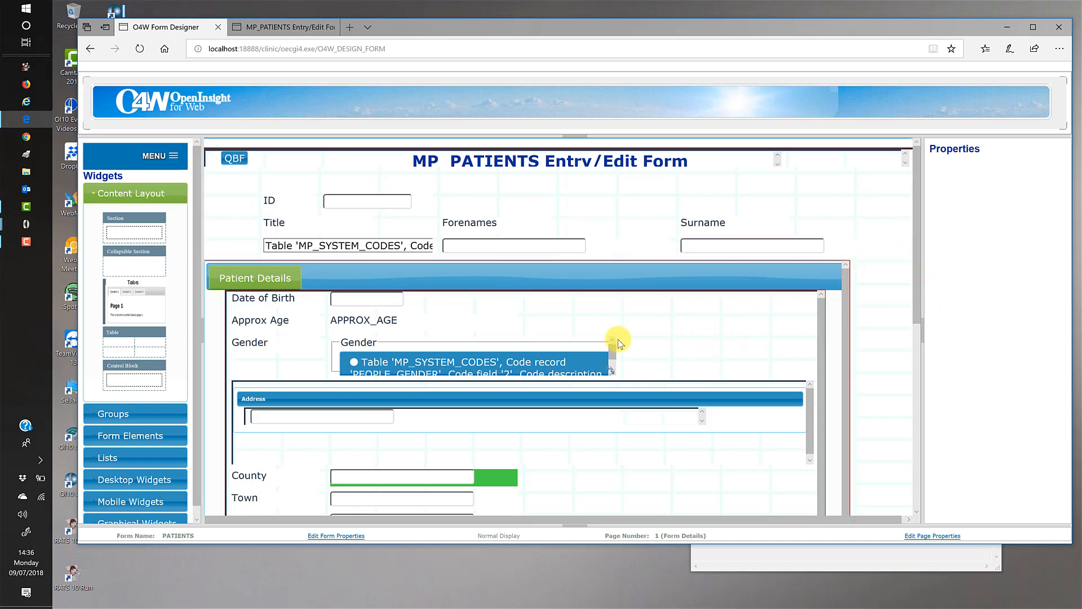
Set the Gender radio button set's "Scroll content if too big?" formatting option to No (clip content) and save it.
{"action": "left_click", "coordinate": [586, 343]}
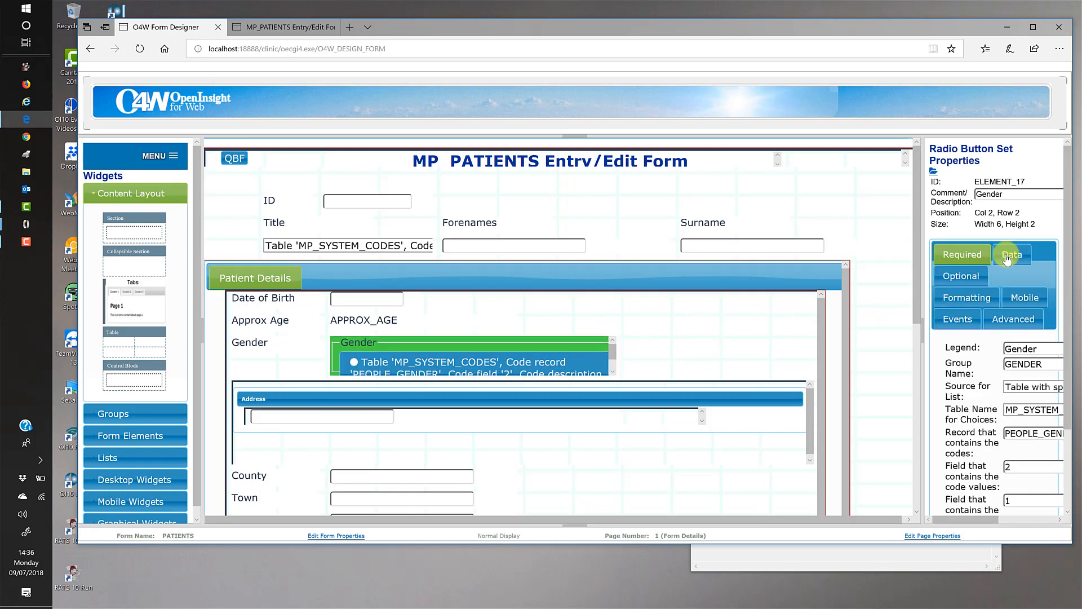
{"action": "left_click", "coordinate": [933, 170]}
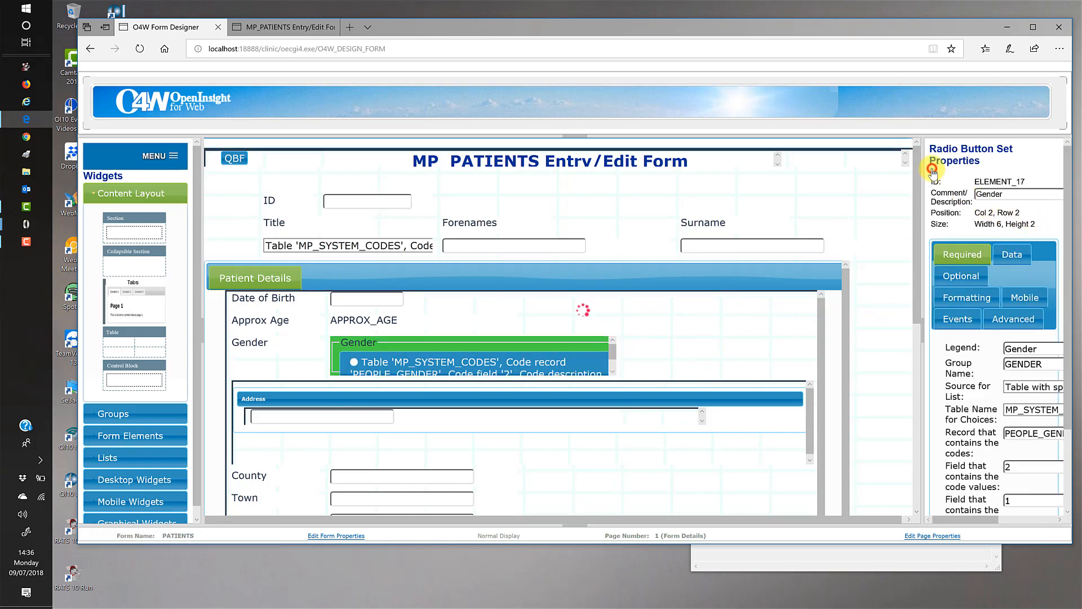
{"action": "left_click", "coordinate": [620, 230]}
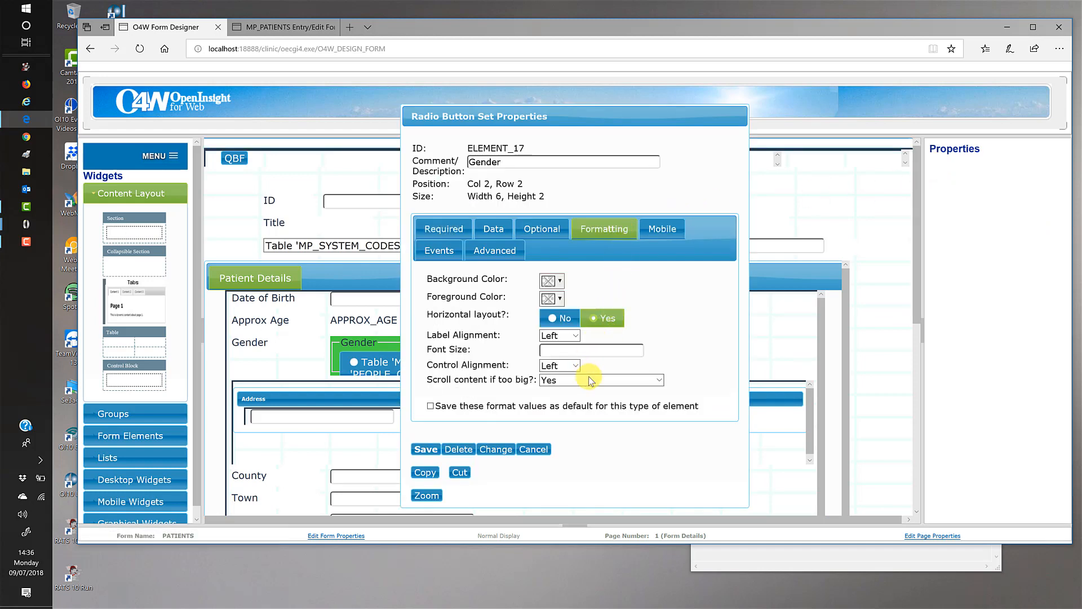
{"action": "left_click", "coordinate": [658, 381]}
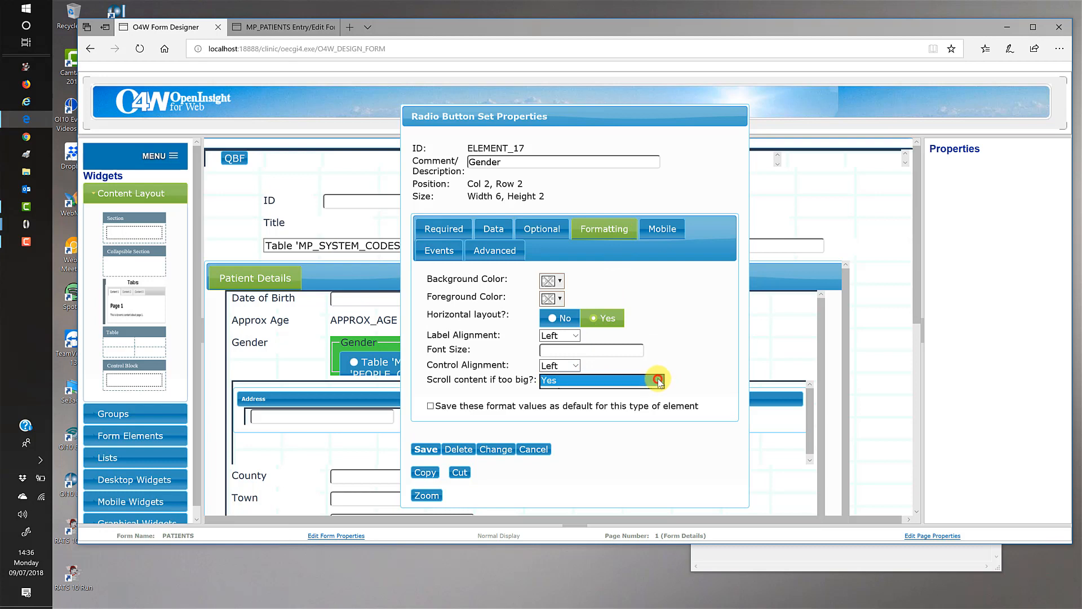
{"action": "left_click", "coordinate": [603, 404]}
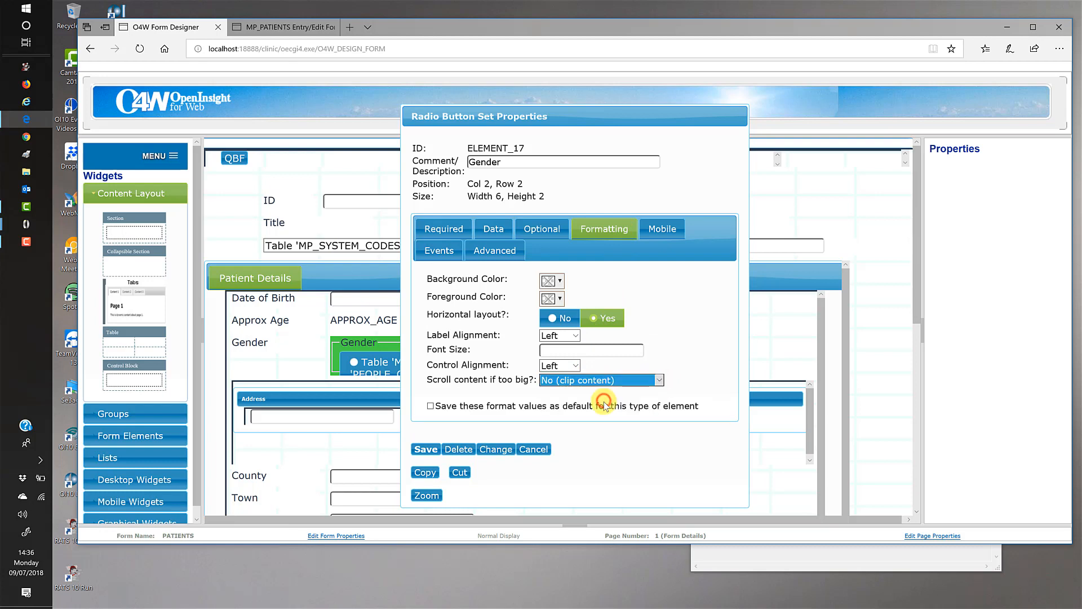
{"action": "left_click", "coordinate": [425, 449]}
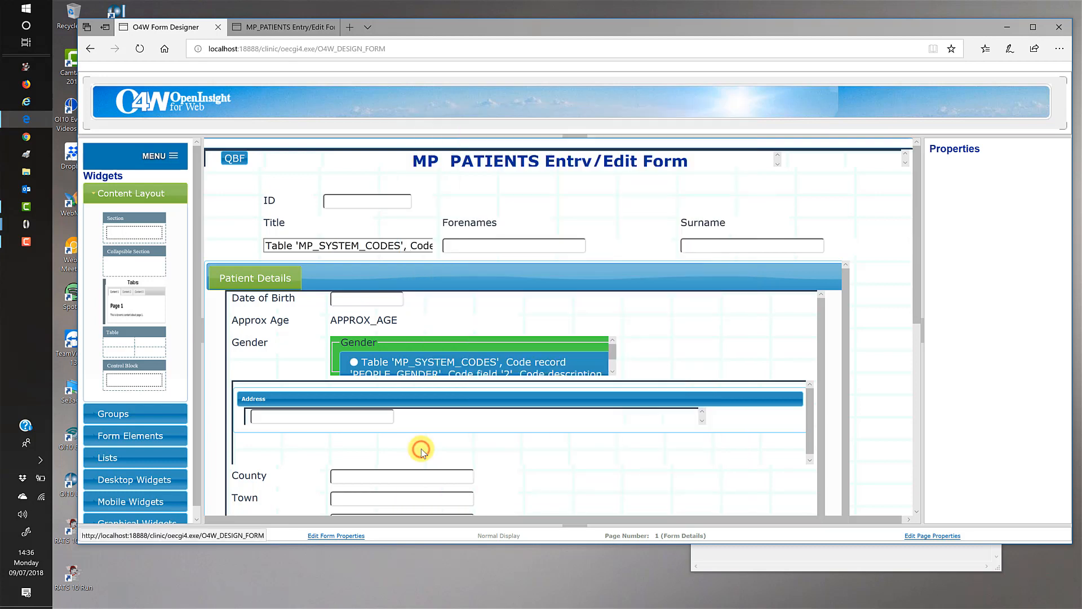
Save the PATIENTS form and build its commuter module O4WCM2_PATIENTS with all events.
{"action": "left_click", "coordinate": [173, 156]}
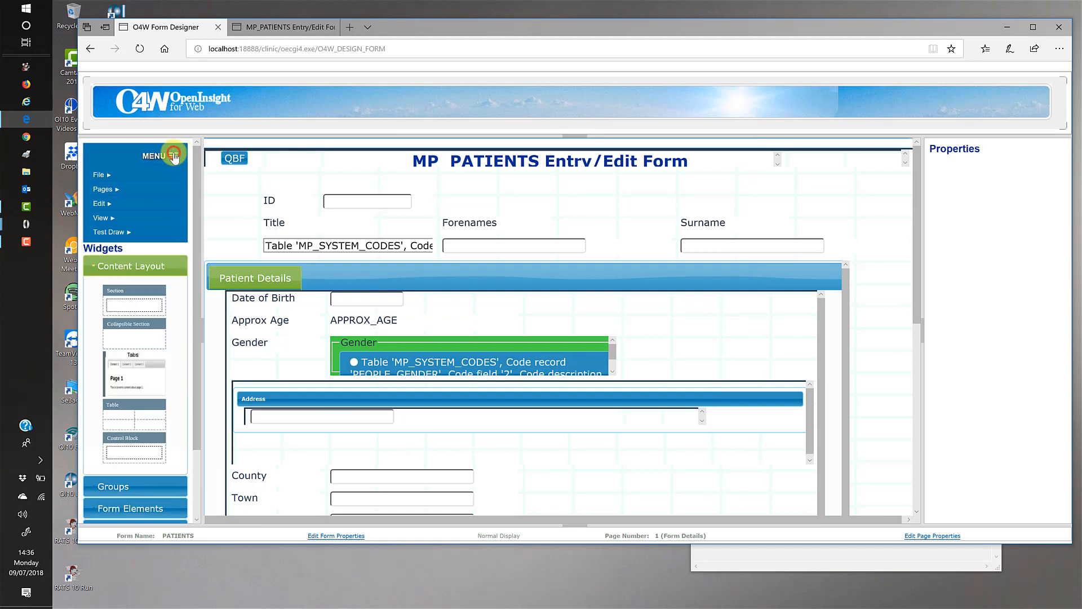
{"action": "left_click", "coordinate": [102, 175]}
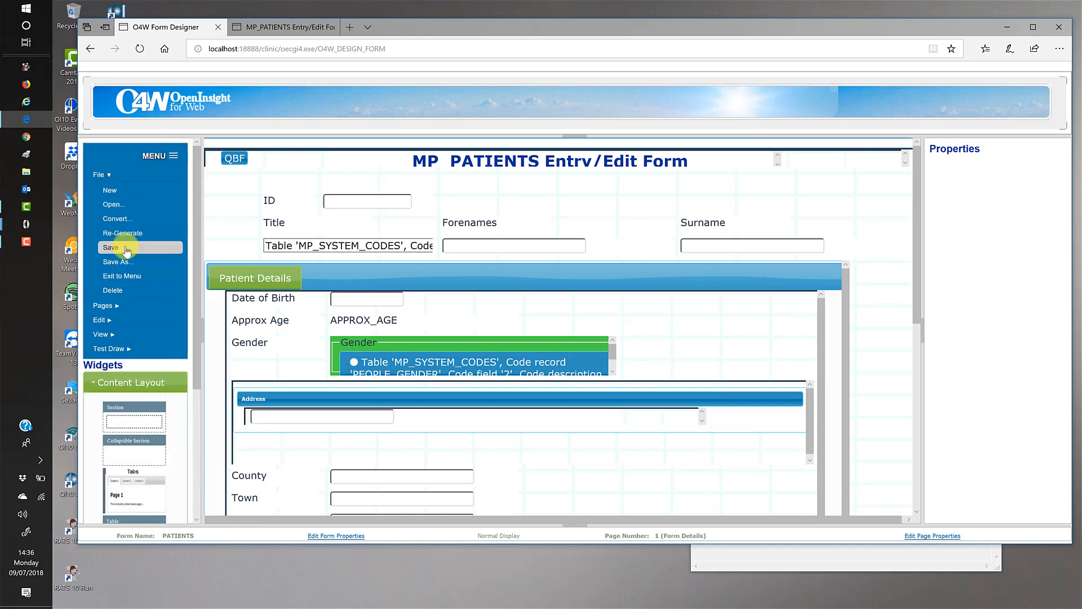
{"action": "left_click", "coordinate": [125, 249]}
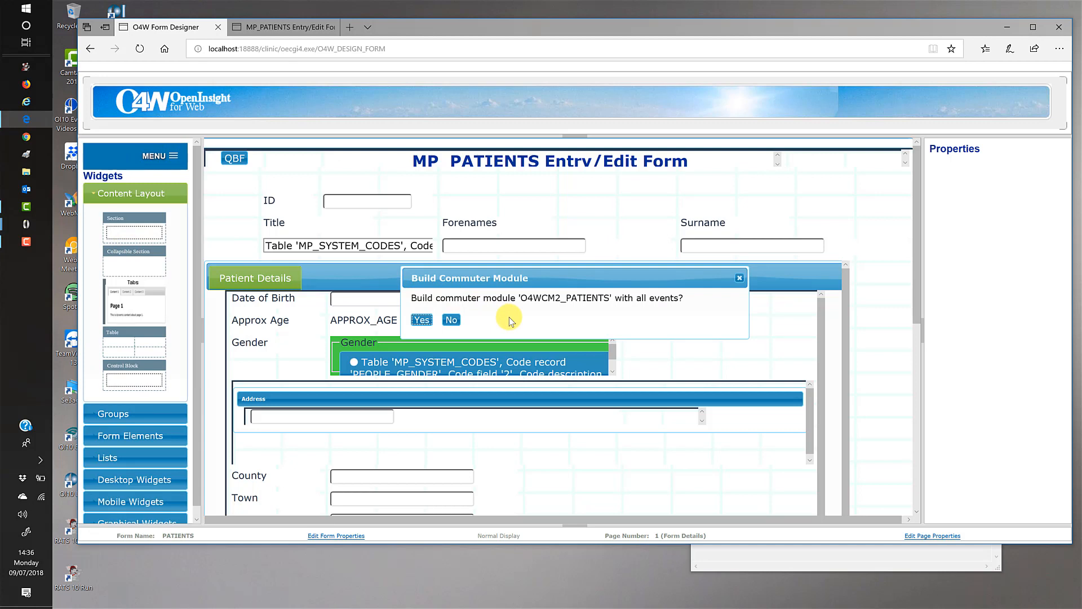
{"action": "left_click", "coordinate": [420, 321]}
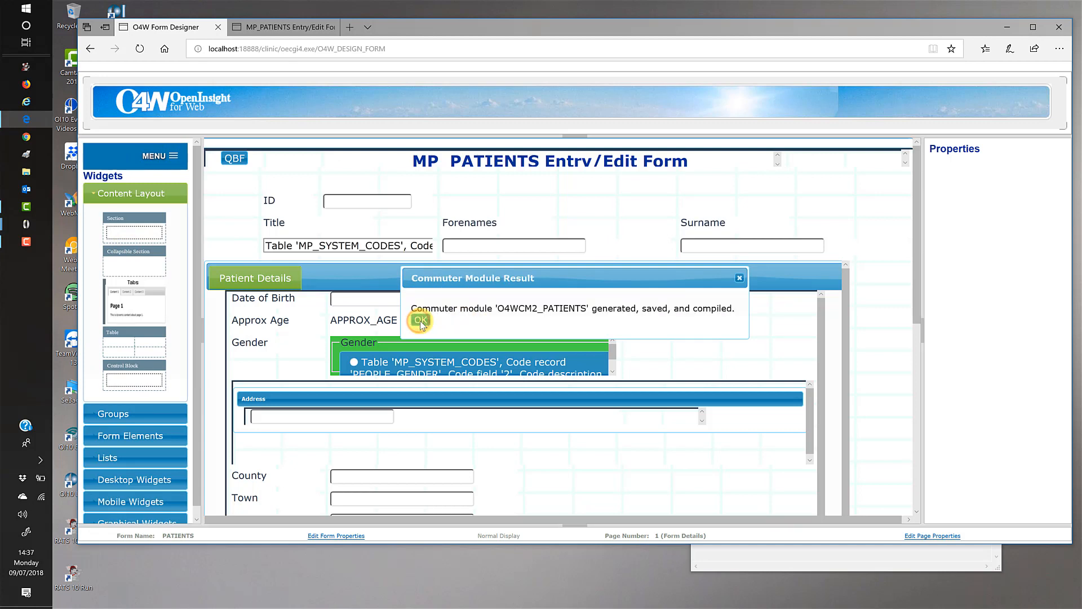
{"action": "left_click", "coordinate": [420, 321]}
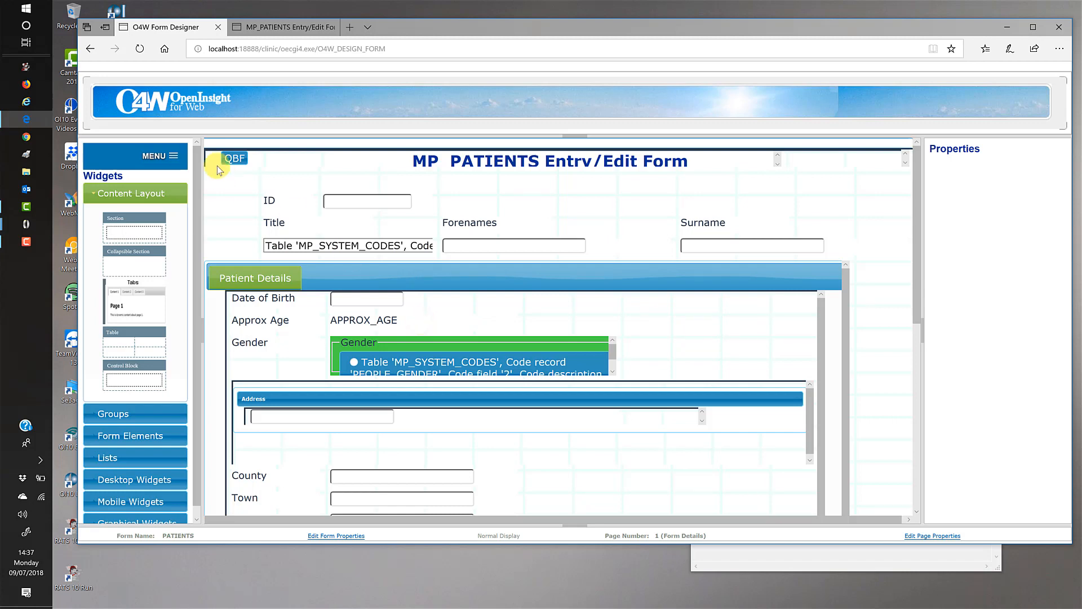
Reload the running MP_PATIENTS form from its address ending in FormID=PATIENTS, without the #PAGE_1 suffix, discarding the open record.
{"action": "left_click", "coordinate": [262, 27]}
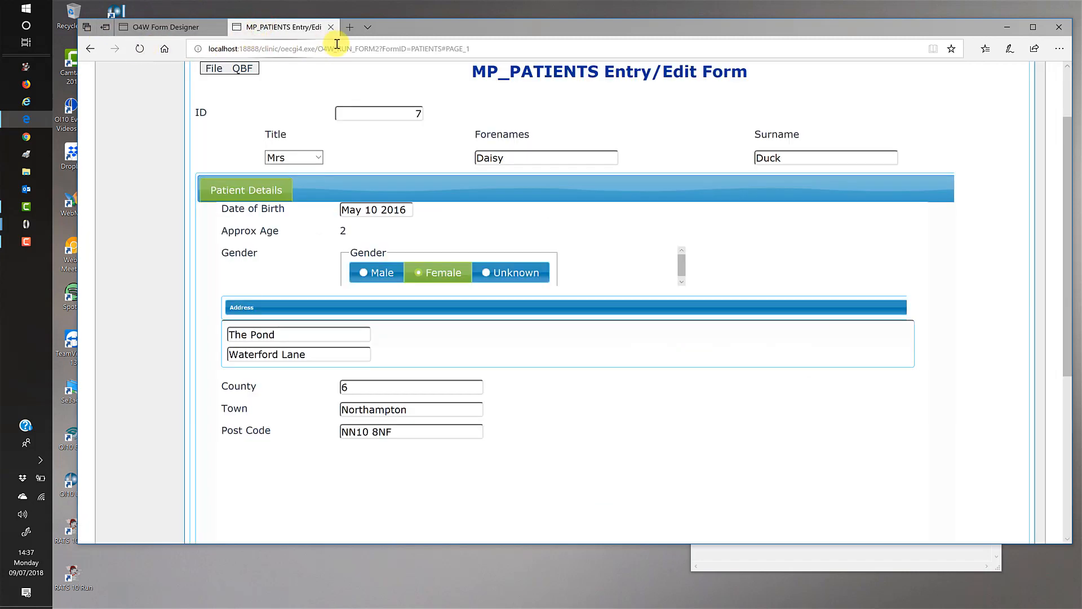
{"action": "left_click", "coordinate": [438, 47]}
{"action": "key", "text": "shift+End"}
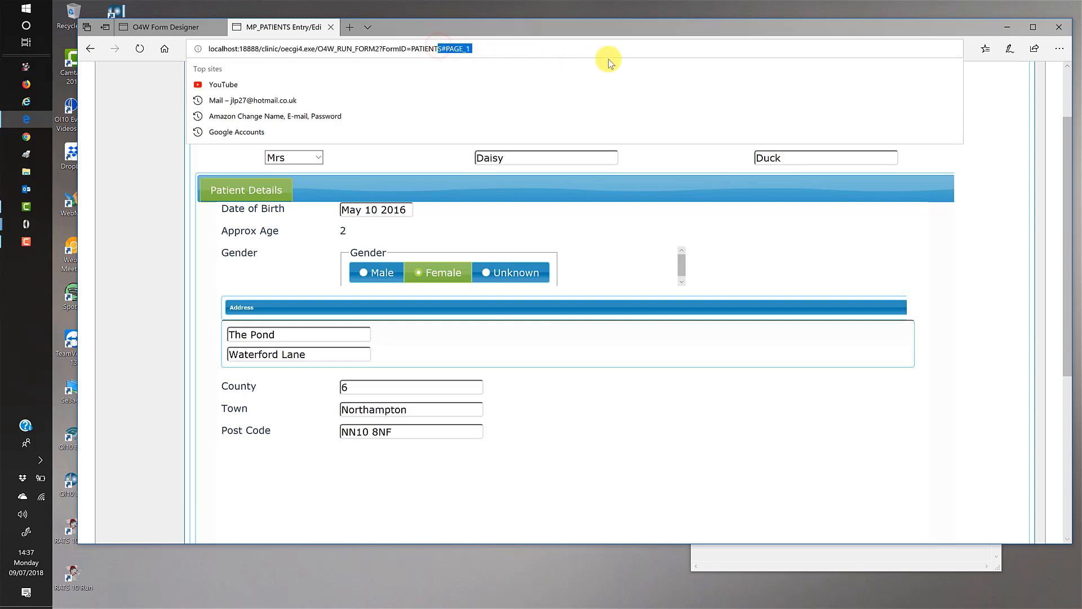
{"action": "key", "text": "BackSpace"}
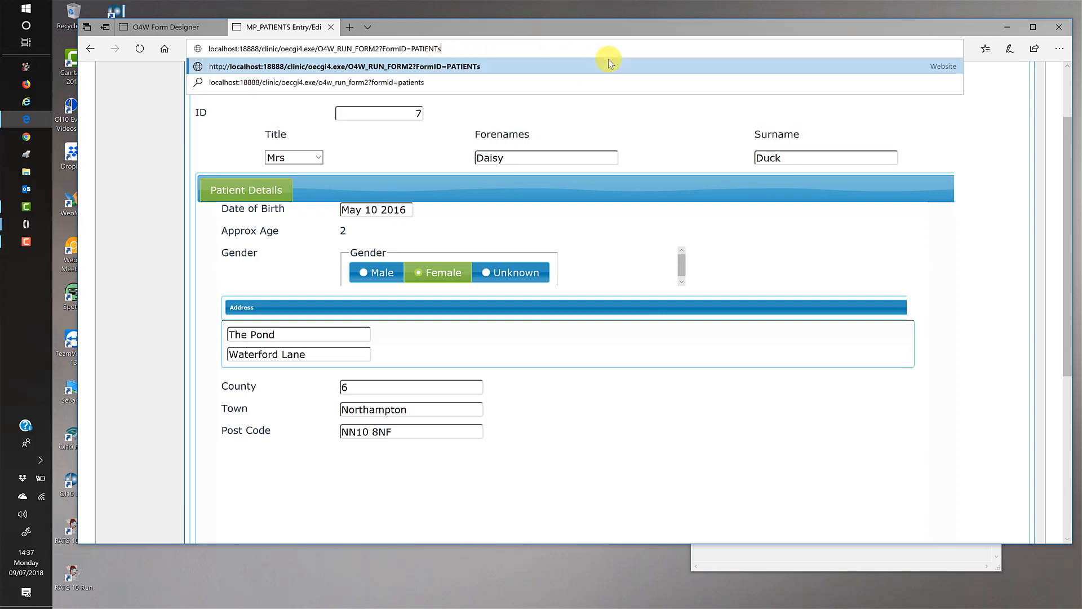
{"action": "type", "text": "S"}
{"action": "key", "text": "Return"}
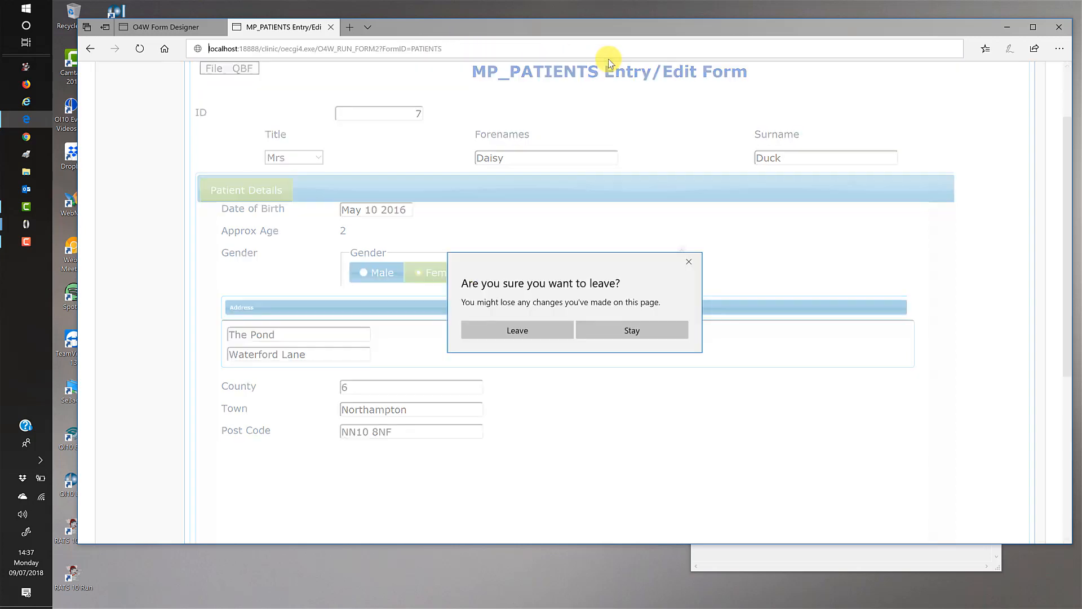
{"action": "left_click", "coordinate": [515, 328]}
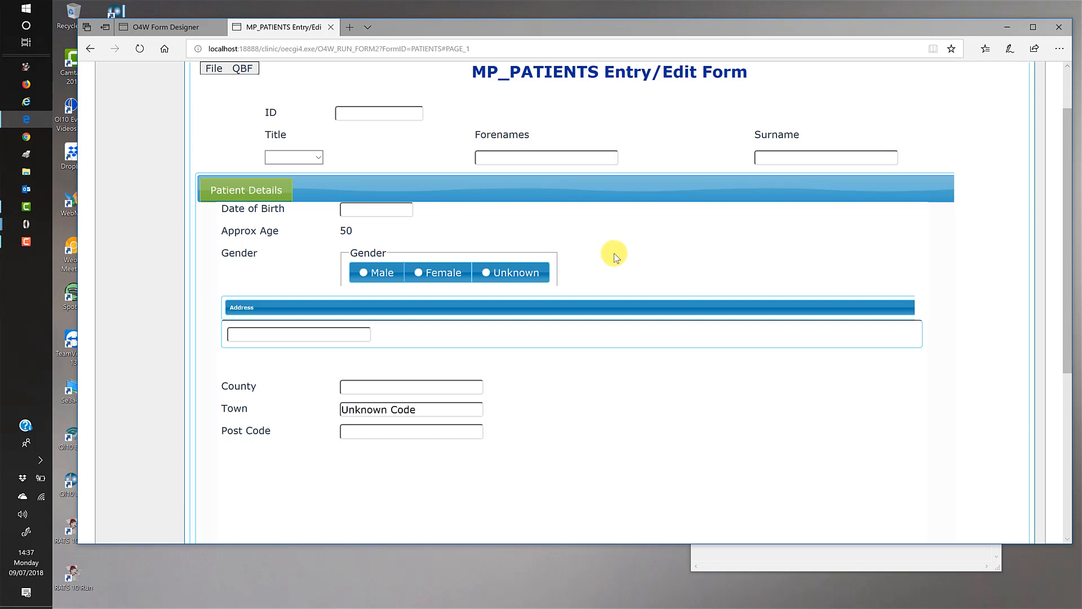
Load the record with ID 2 in the running form and examine the ID label, Gender radio buttons and overall page layout.
{"action": "scroll", "coordinate": [614, 253], "scroll_direction": "up", "scroll_amount": 2}
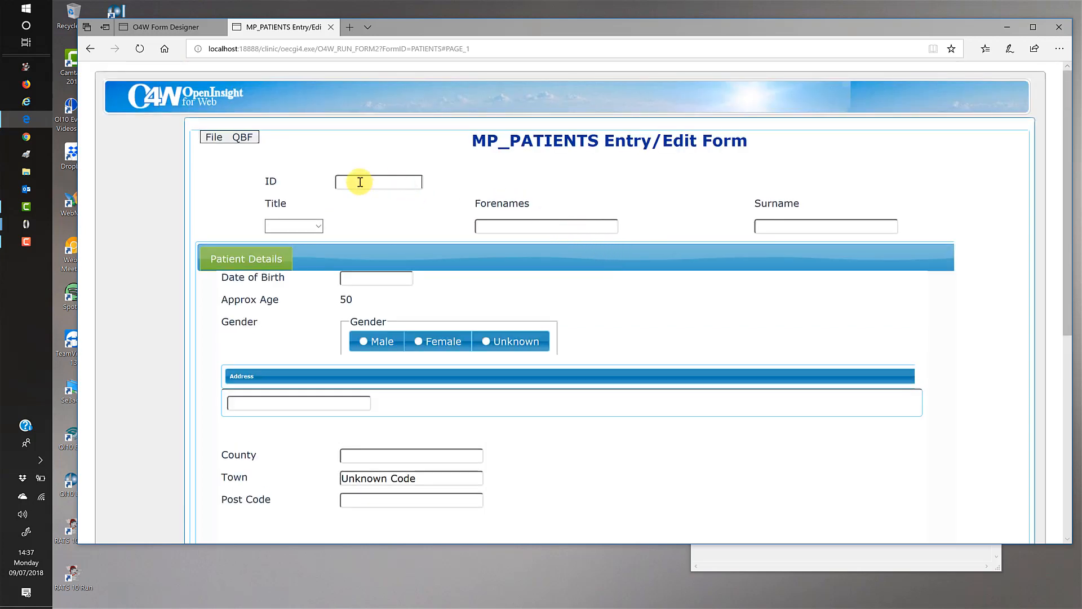
{"action": "type", "text": "2"}
{"action": "key", "text": "Tab"}
{"action": "left_click", "coordinate": [514, 327]}
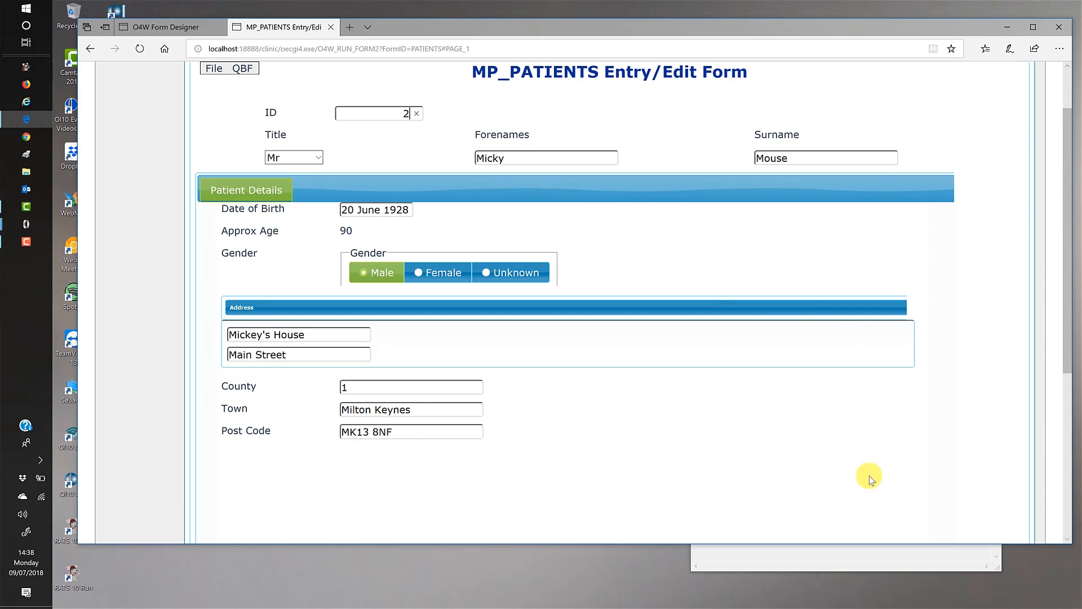
{"action": "scroll", "coordinate": [869, 476], "scroll_direction": "down", "scroll_amount": 1}
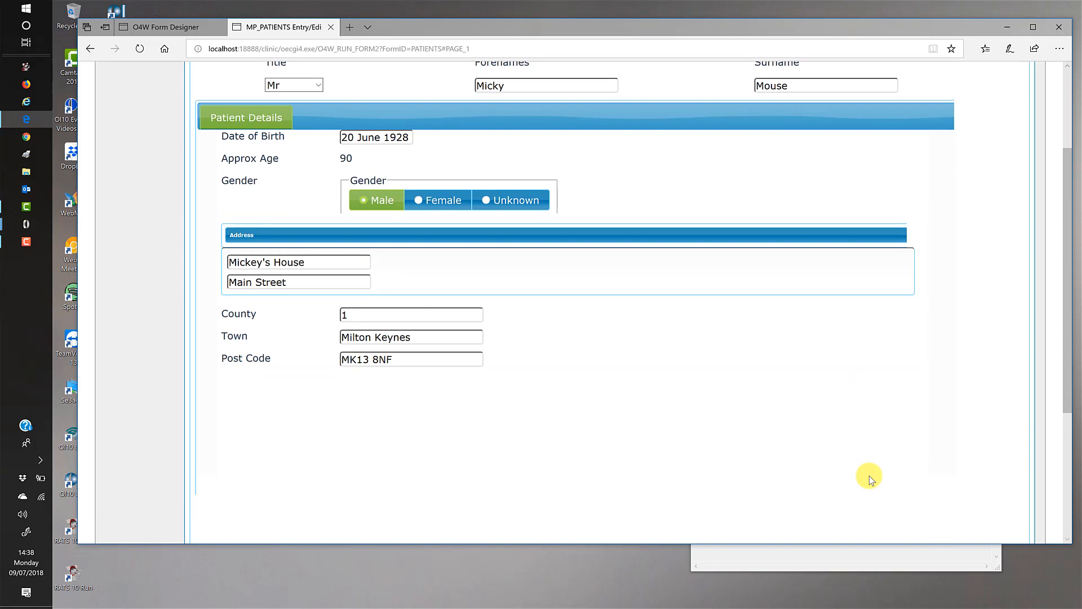
{"action": "scroll", "coordinate": [869, 475], "scroll_direction": "up", "scroll_amount": 2}
{"action": "scroll", "coordinate": [867, 496], "scroll_direction": "down", "scroll_amount": 1}
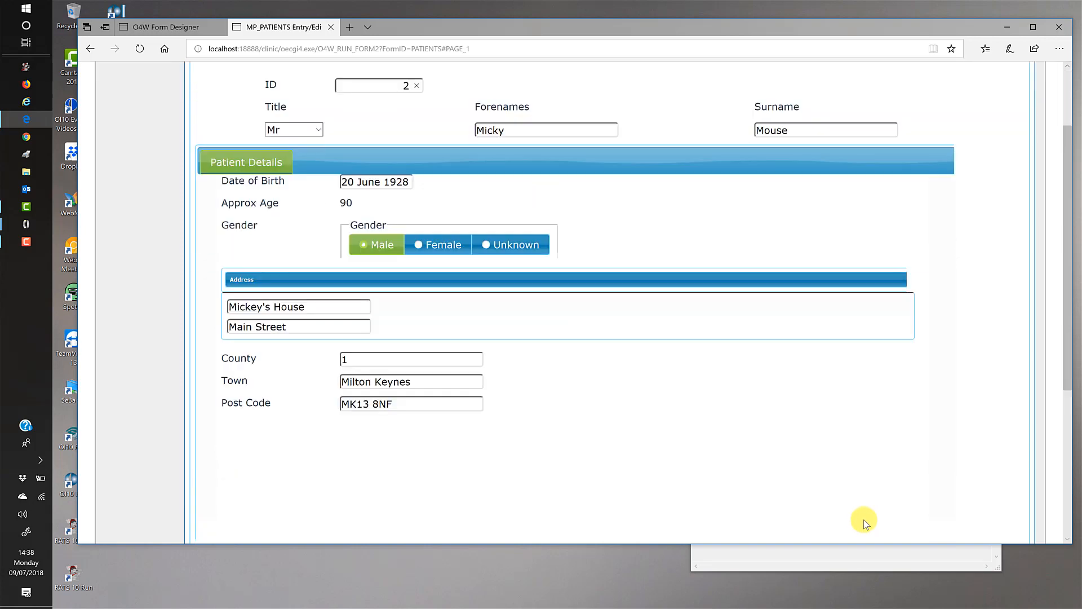
{"action": "scroll", "coordinate": [866, 524], "scroll_direction": "down", "scroll_amount": 1}
{"action": "scroll", "coordinate": [866, 524], "scroll_direction": "up", "scroll_amount": 1}
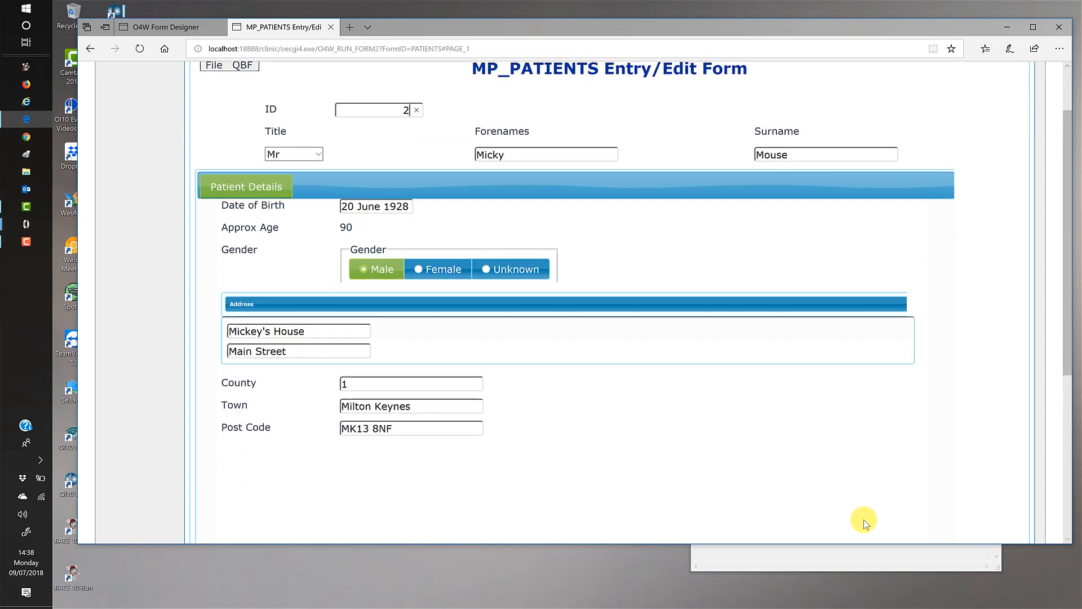